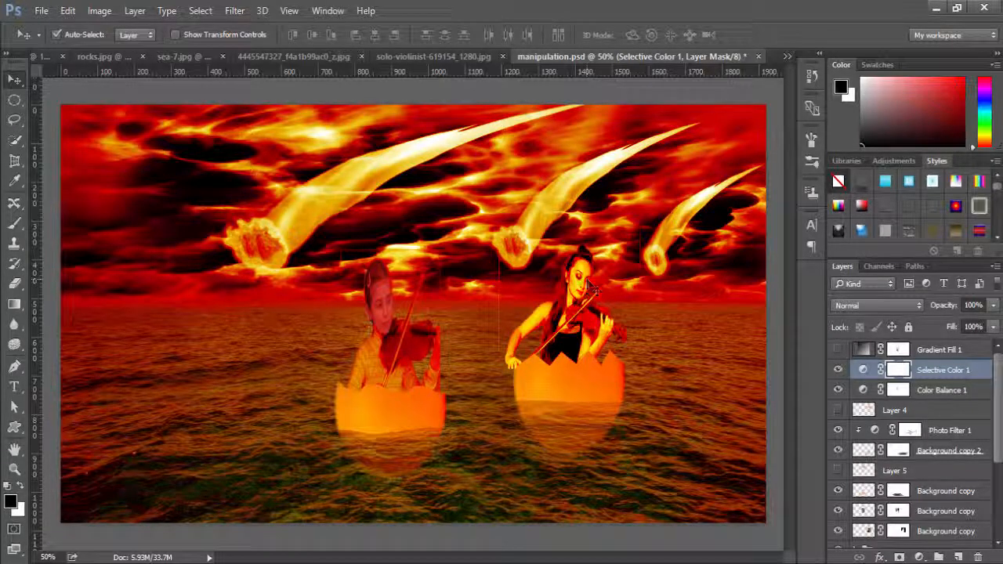
# Review the open source photos of the violinists, sea, rock, egg and clouds, then return to the finished manipulation.psd composite.
pyautogui.click(434, 57)
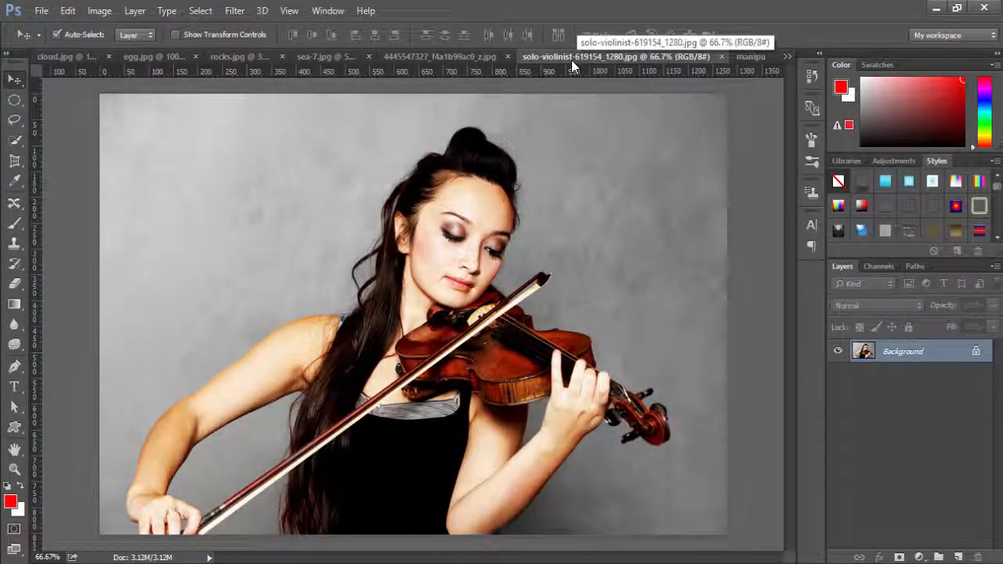
pyautogui.click(437, 58)
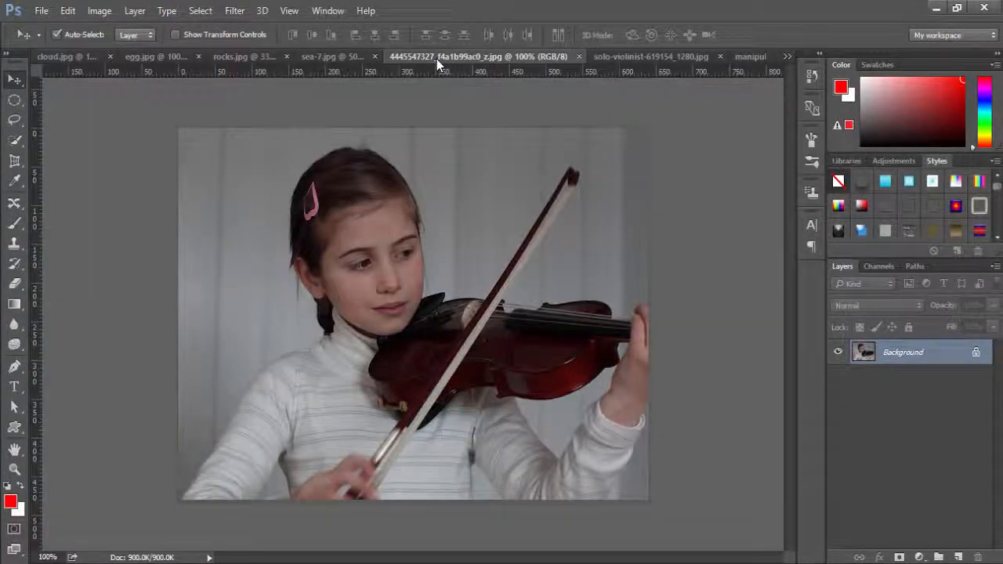
pyautogui.click(330, 55)
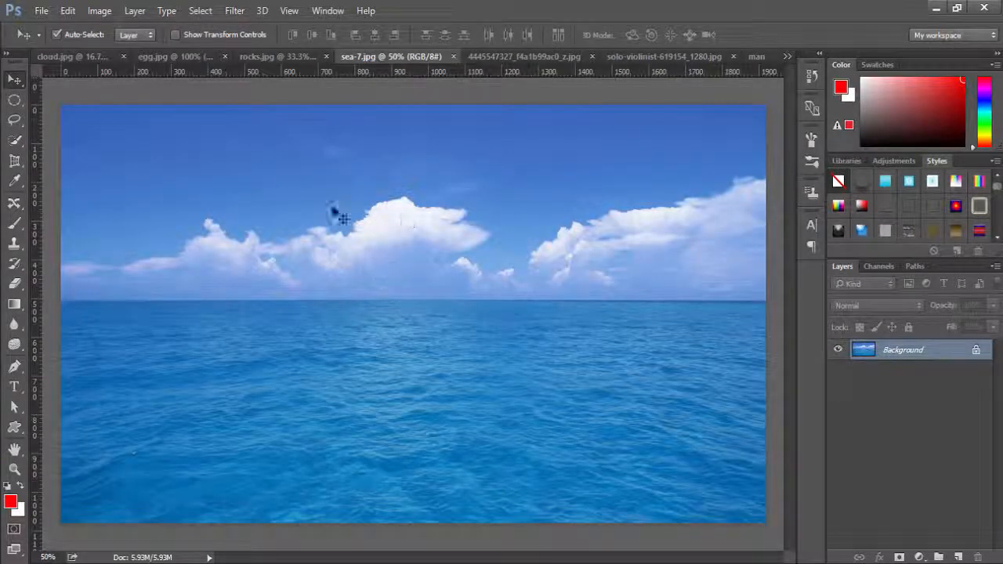
pyautogui.click(286, 57)
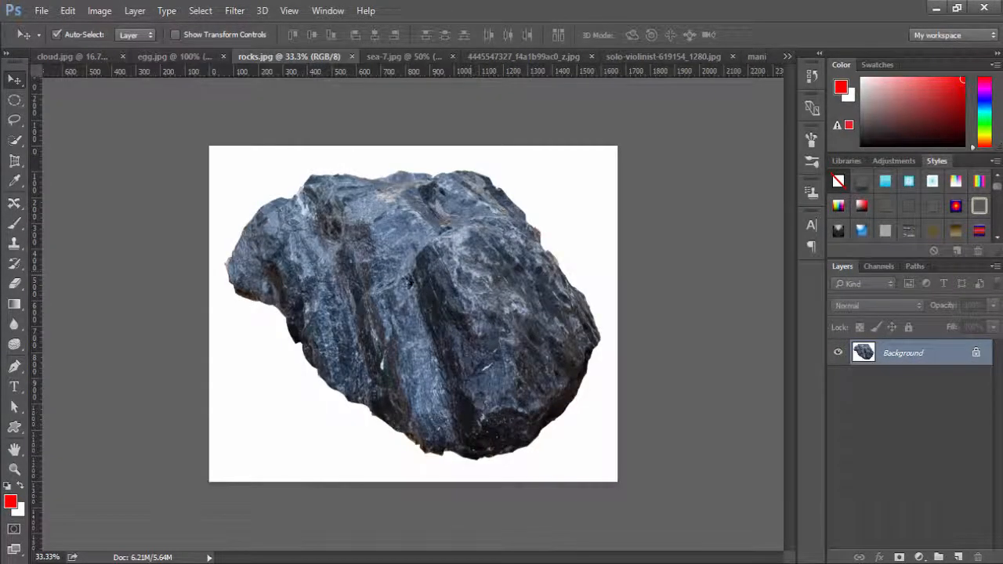
pyautogui.click(171, 57)
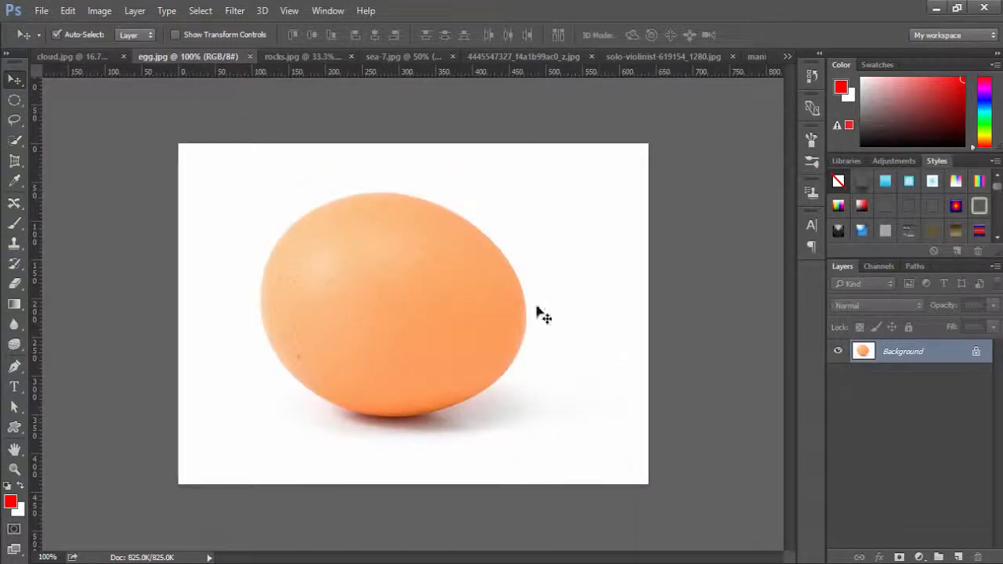
pyautogui.click(63, 55)
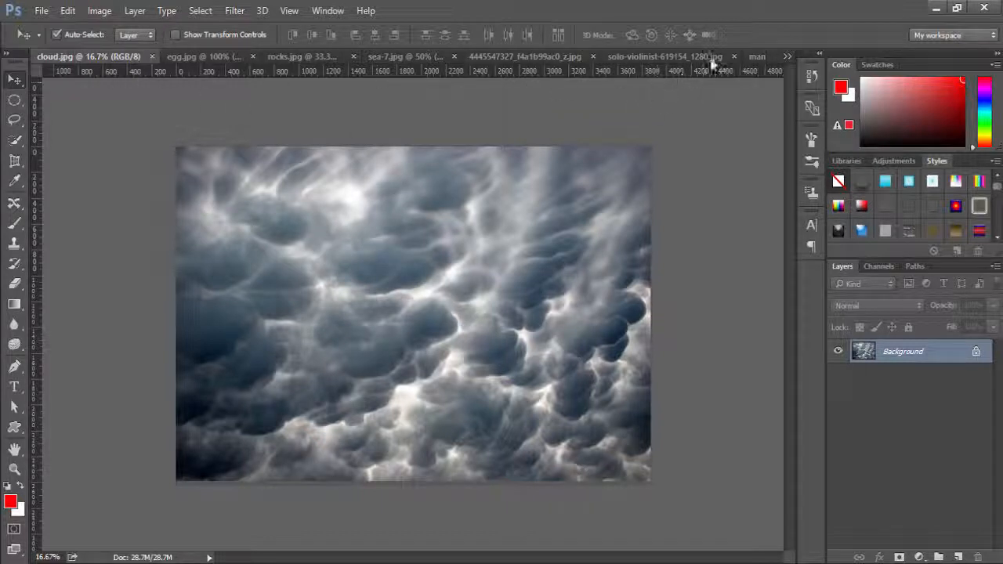
pyautogui.click(753, 57)
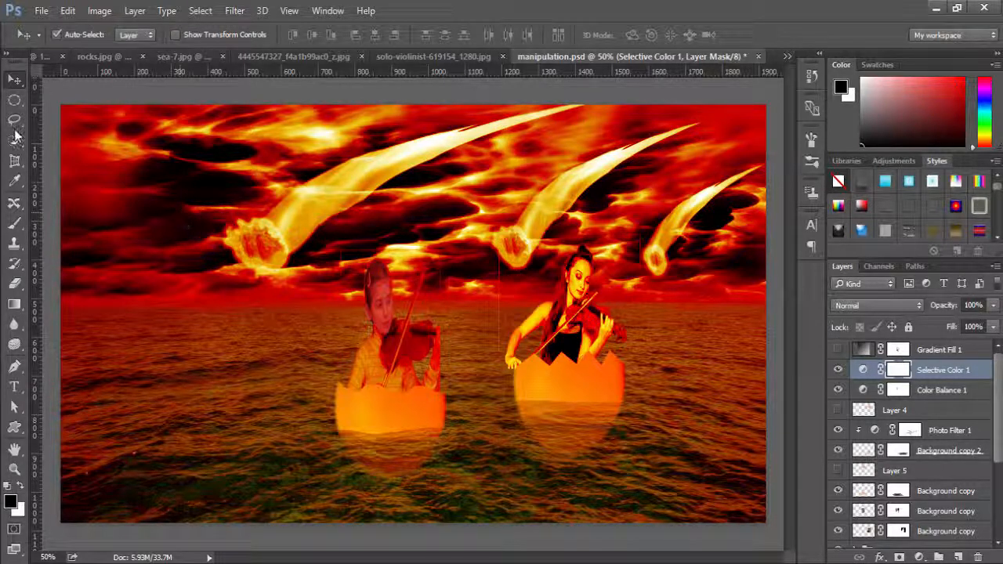
pyautogui.click(14, 100)
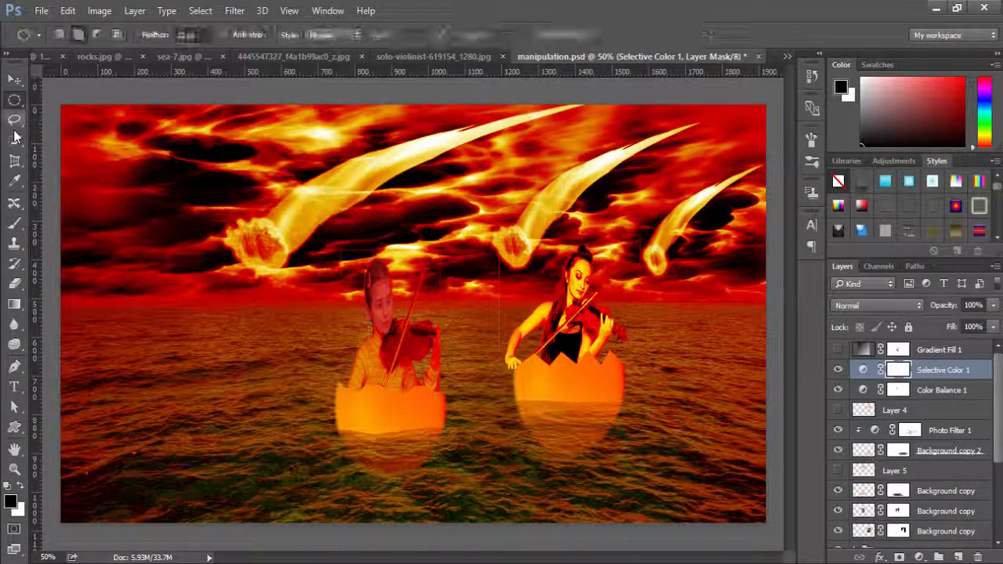
pyautogui.click(14, 139)
pyautogui.click(13, 160)
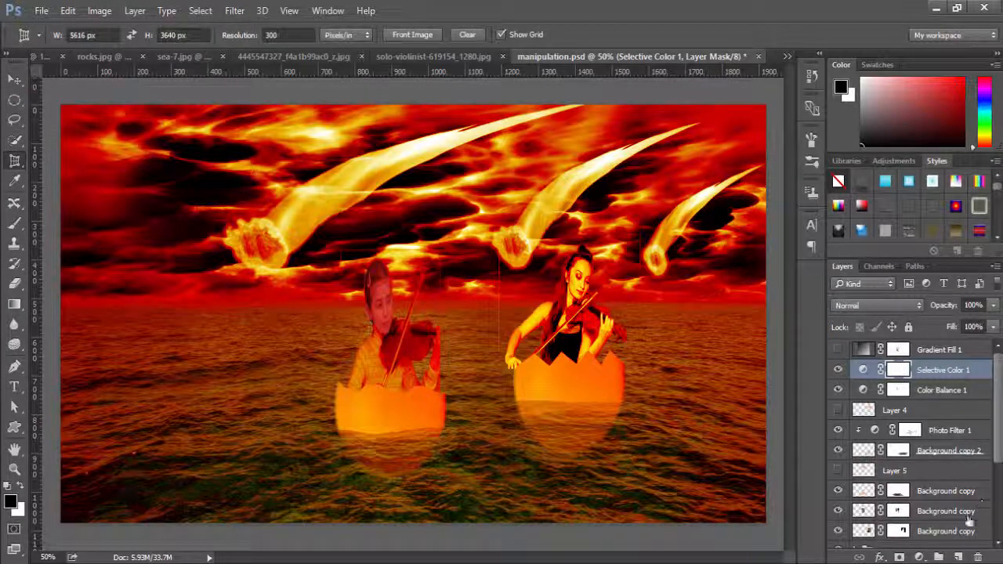
pyautogui.click(918, 557)
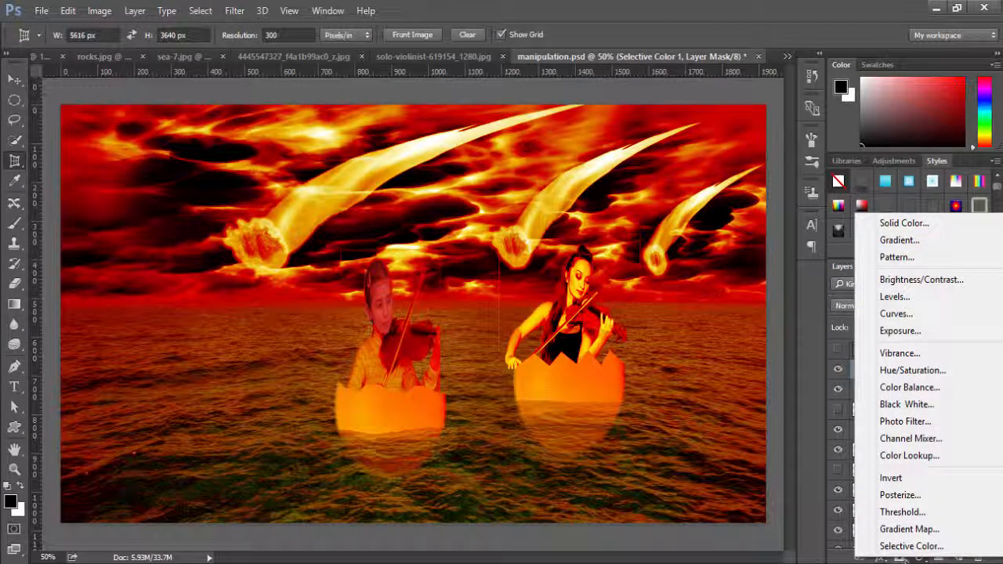
pyautogui.click(920, 558)
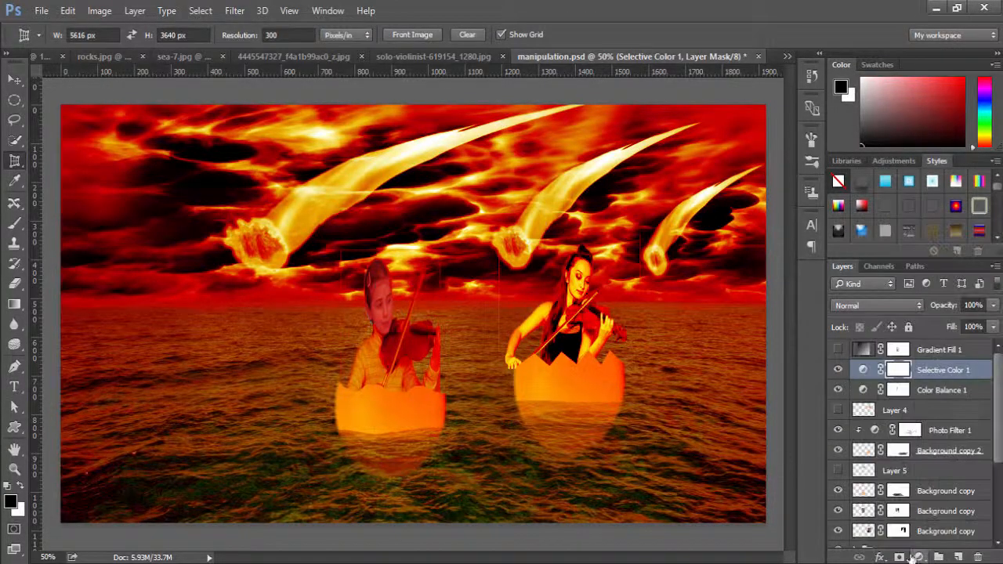
pyautogui.click(310, 57)
pyautogui.click(161, 59)
pyautogui.click(87, 61)
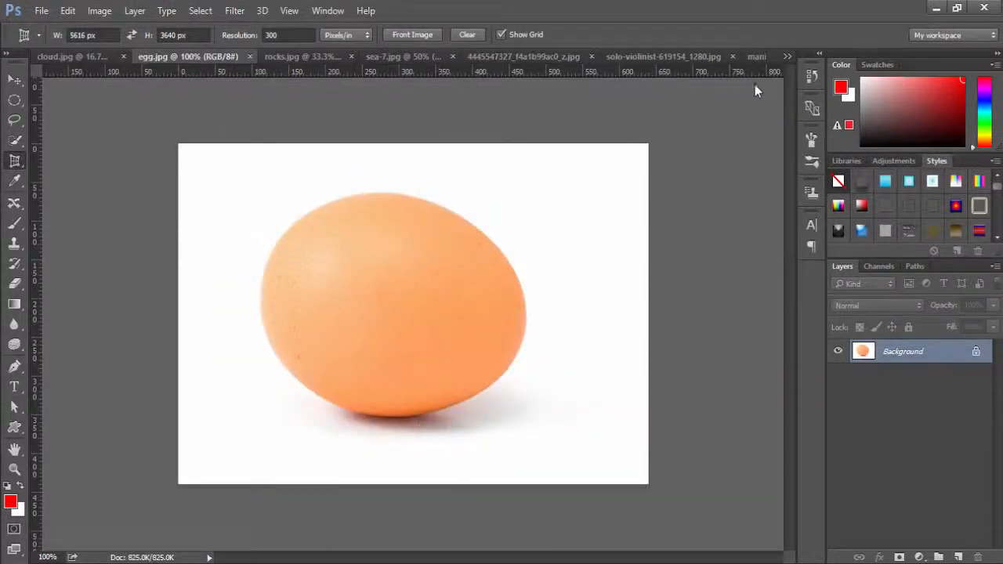
# Unlock the background of sea-7.jpg so it becomes a regular editable layer.
pyautogui.click(756, 56)
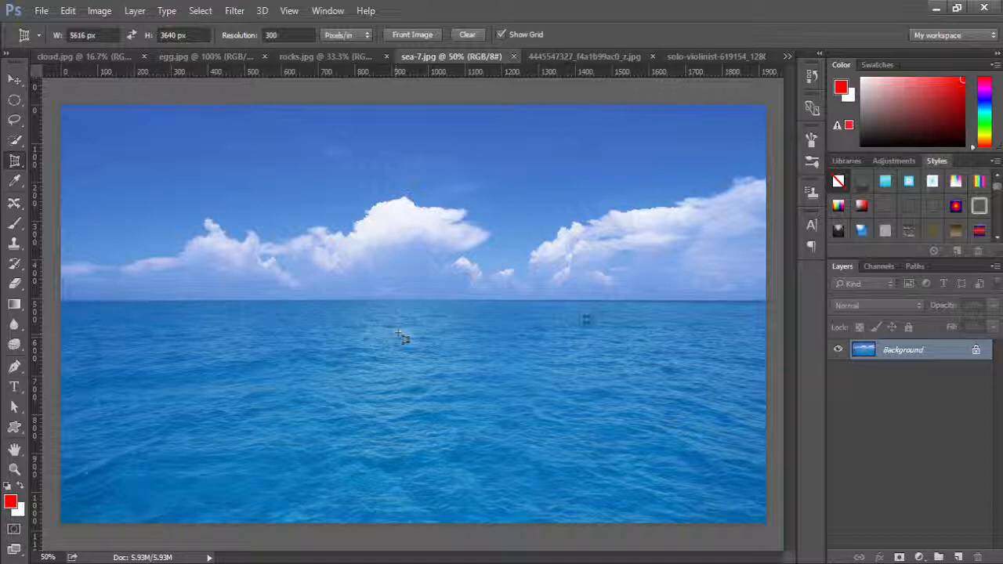
pyautogui.press('v')
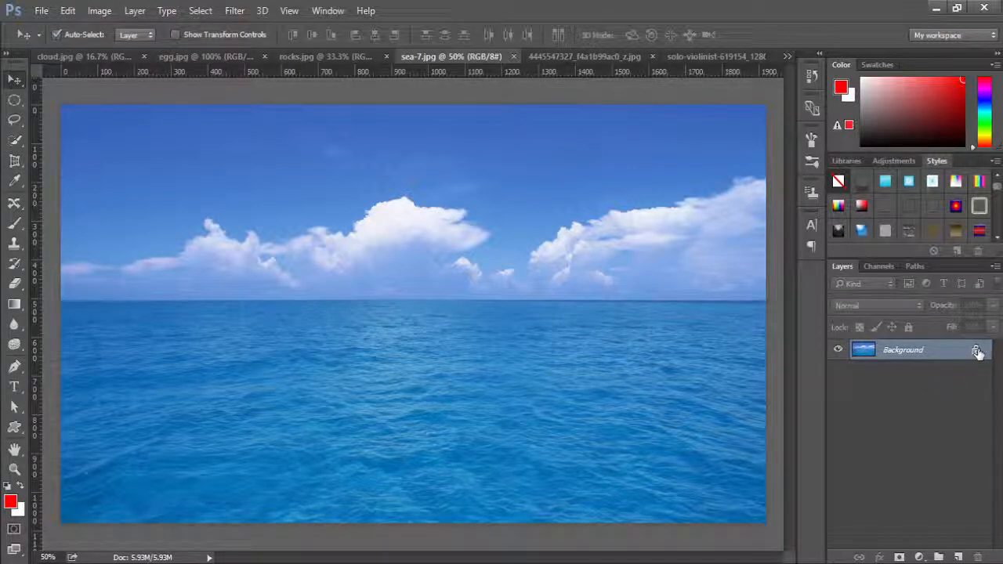
pyautogui.click(977, 353)
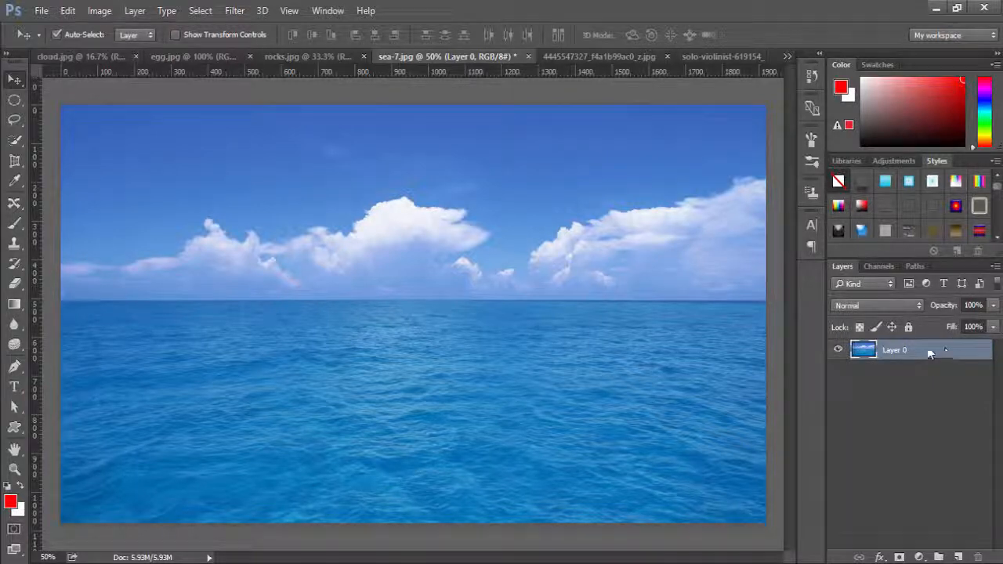
# Select the entire cloud.jpg image and copy it into sea-7.jpg as a new layer above the sea.
pyautogui.click(76, 58)
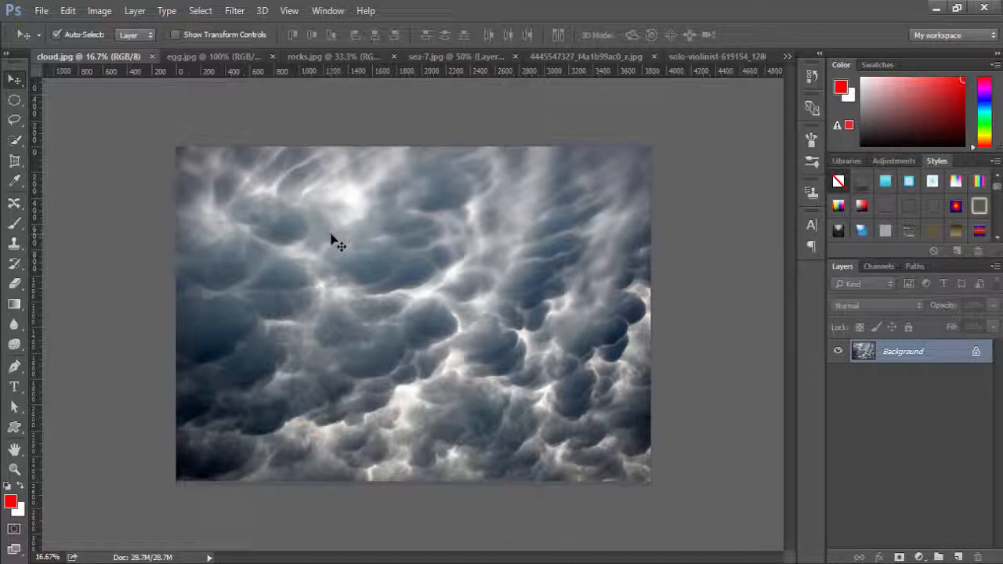
pyautogui.hotkey('ctrl', 'a')
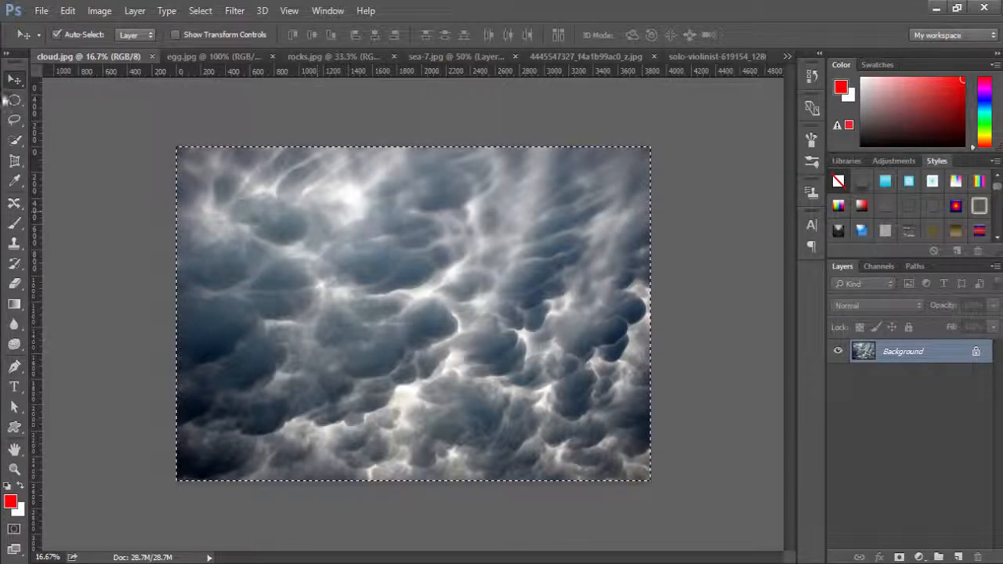
pyautogui.moveTo(338, 202); pyautogui.dragTo(358, 225)
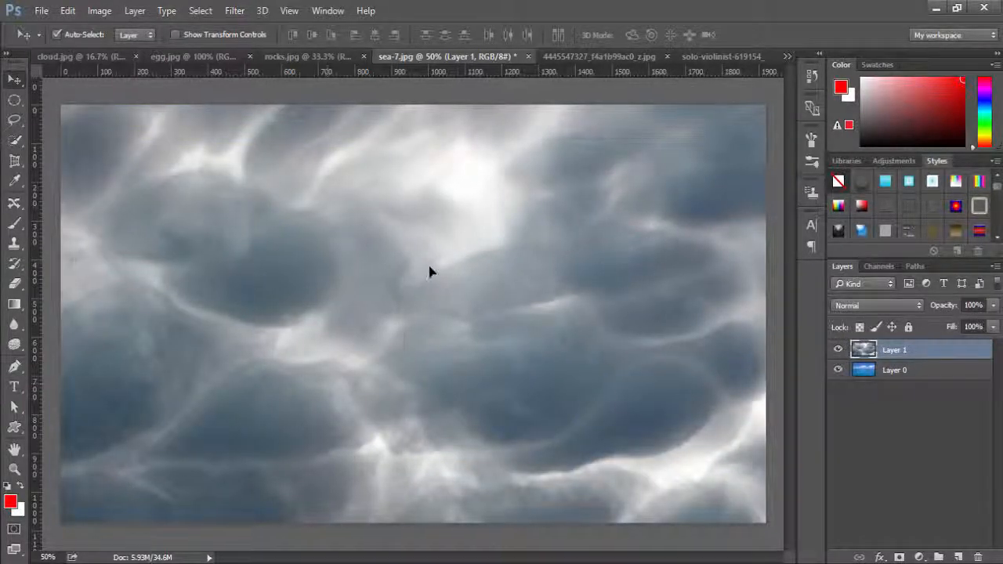
# Scale the cloud layer down to about 58% width and 50% height and align it with the canvas's upper-left corner.
pyautogui.moveTo(430, 271); pyautogui.dragTo(480, 456)
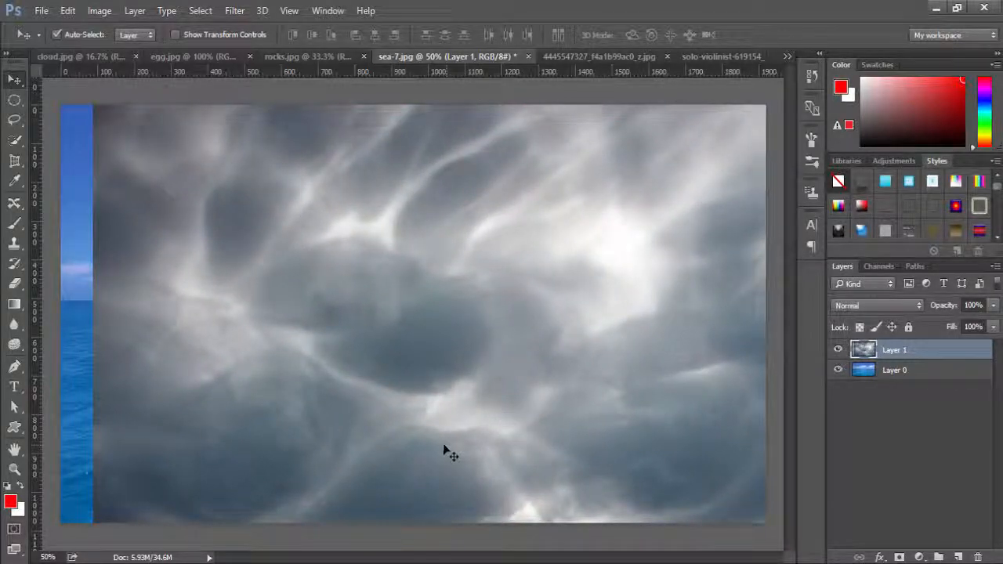
pyautogui.press('ctrl')
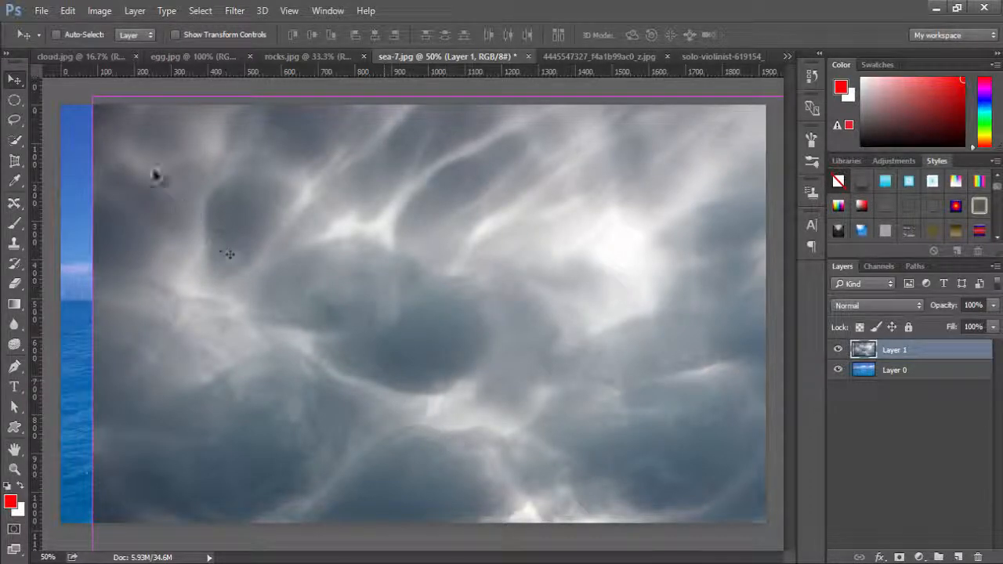
pyautogui.click(67, 13)
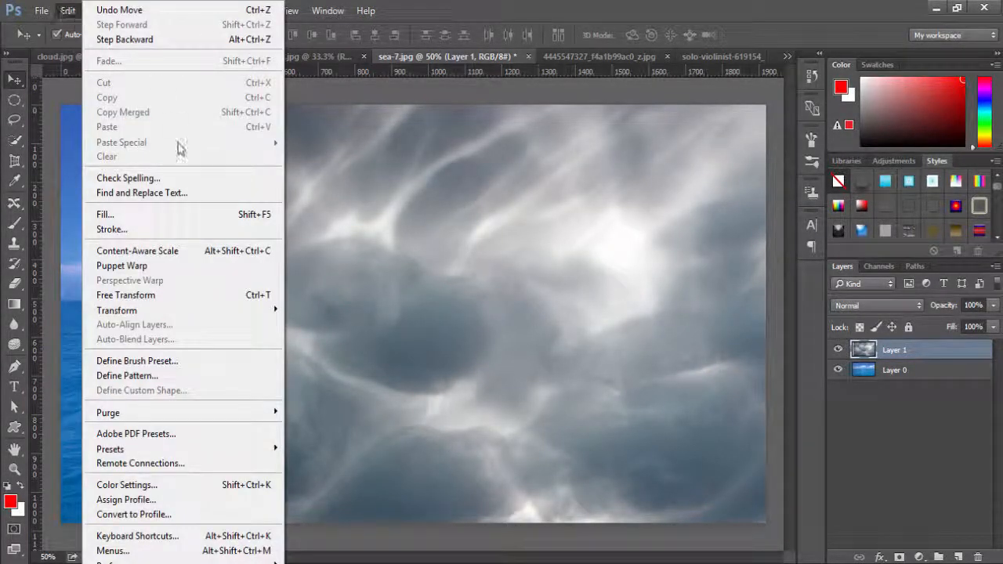
pyautogui.click(175, 294)
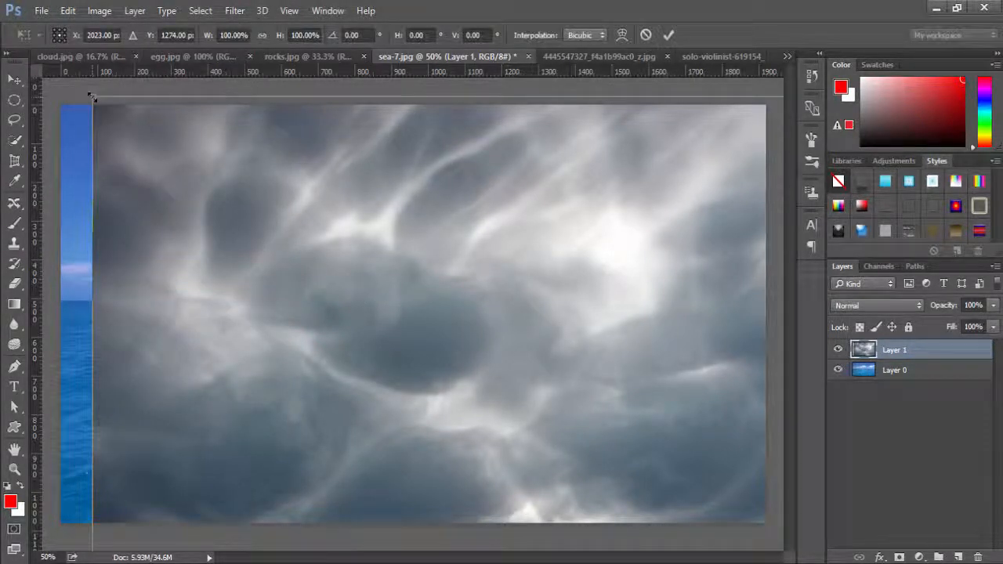
pyautogui.moveTo(93, 95); pyautogui.dragTo(705, 455)
pyautogui.moveTo(340, 327); pyautogui.dragTo(136, 331)
pyautogui.moveTo(366, 384); pyautogui.dragTo(296, 176)
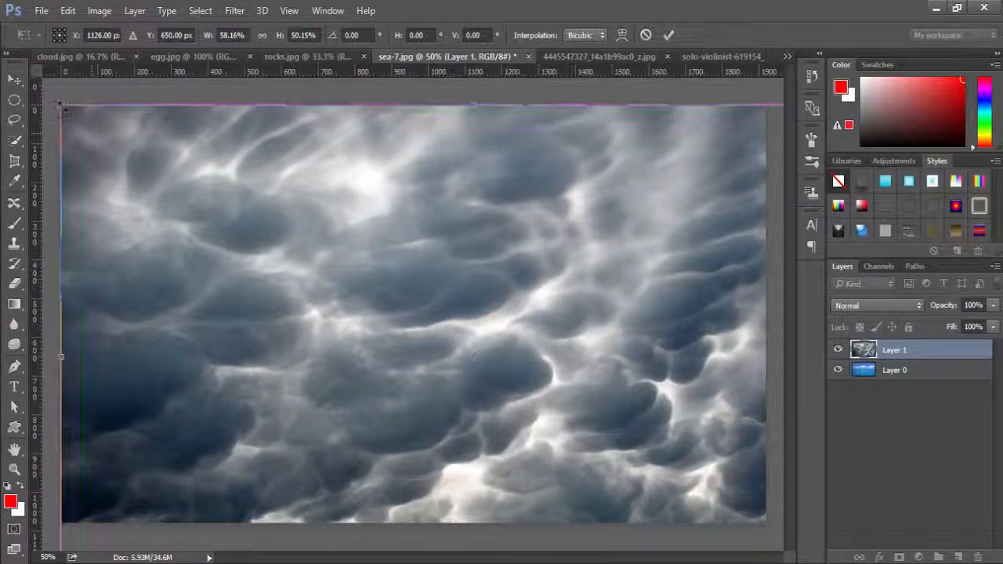
# Resize the clouds to about 49.6% width and 19.5% height so they span the canvas down to the horizon, and apply the transform.
pyautogui.moveTo(61, 105); pyautogui.dragTo(184, 321)
pyautogui.moveTo(419, 400); pyautogui.dragTo(300, 184)
pyautogui.moveTo(61, 392); pyautogui.dragTo(60, 301)
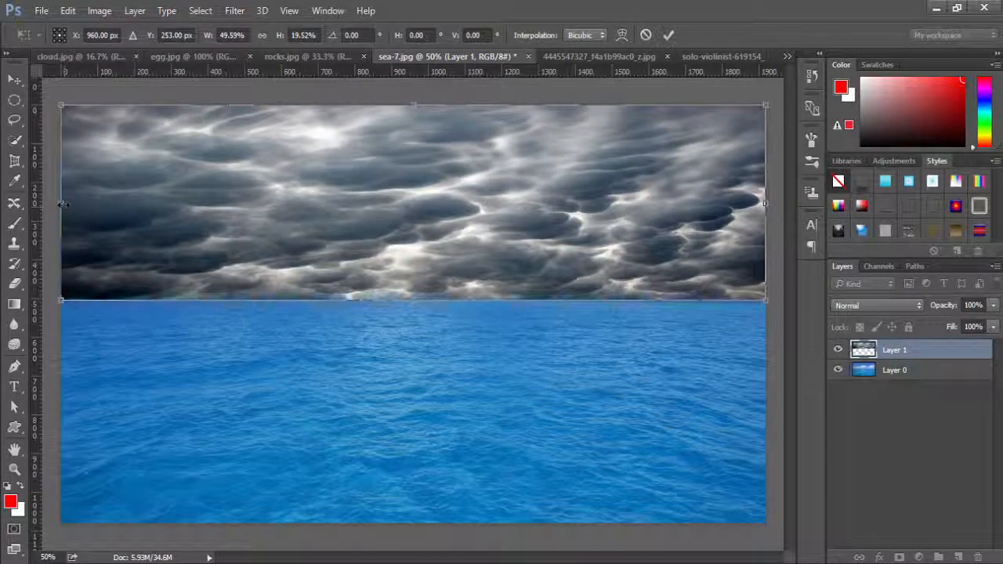
pyautogui.moveTo(60, 203); pyautogui.dragTo(62, 203)
pyautogui.moveTo(764, 204)
pyautogui.mouseDown()
pyautogui.moveTo(739, 204)
pyautogui.moveTo(765, 204)
pyautogui.mouseUp()
pyautogui.click(669, 35)
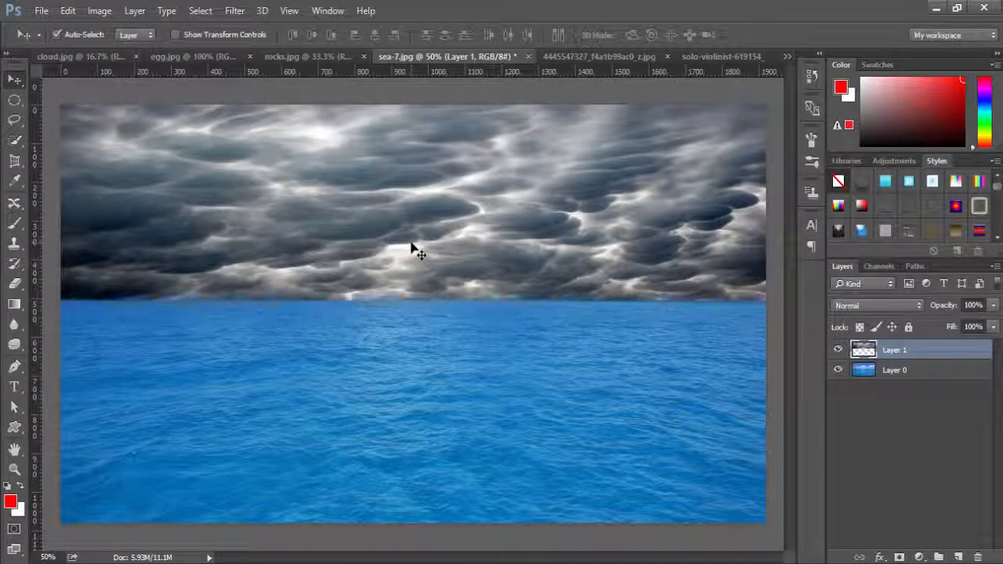
# Nudge the cloud layer up and back down until its lower edge meets the sea's horizon line.
pyautogui.press('Up')
pyautogui.press('Up')
pyautogui.press('Up')
pyautogui.press('Up')
pyautogui.press('Up')
pyautogui.press('Up')
pyautogui.press('Up')
pyautogui.press('Up')
pyautogui.press('Up')
pyautogui.press('Up')
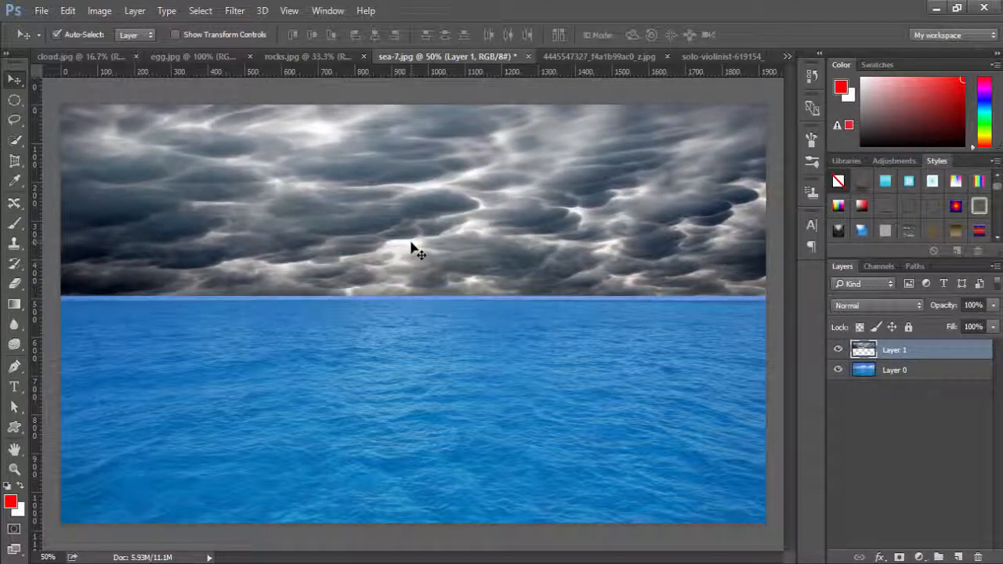
pyautogui.press('Up')
pyautogui.press('Up')
pyautogui.press('Up')
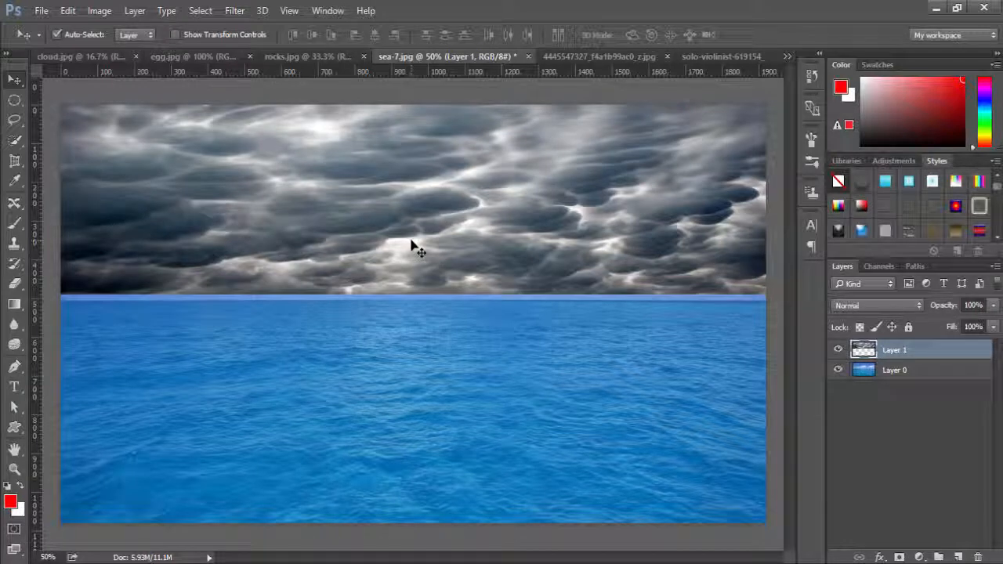
pyautogui.press('Down')
pyautogui.press('Down')
pyautogui.press('Down')
pyautogui.press('Down')
pyautogui.press('Down')
pyautogui.press('Down')
pyautogui.press('Down')
pyautogui.press('Down')
pyautogui.press('Down')
pyautogui.press('Down')
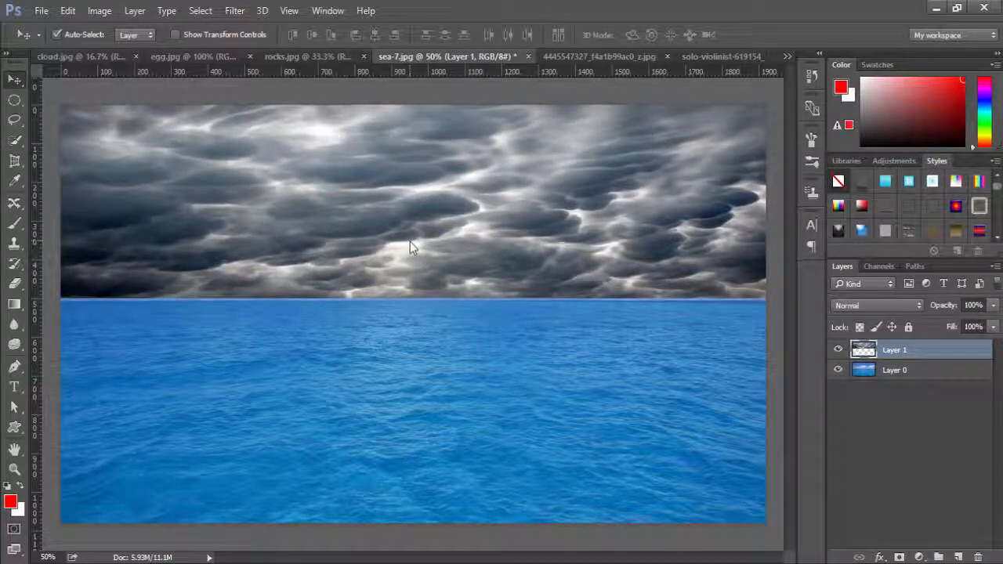
pyautogui.press('Down')
pyautogui.press('Down')
pyautogui.press('Down')
pyautogui.press('Down')
pyautogui.press('Down')
pyautogui.press('Down')
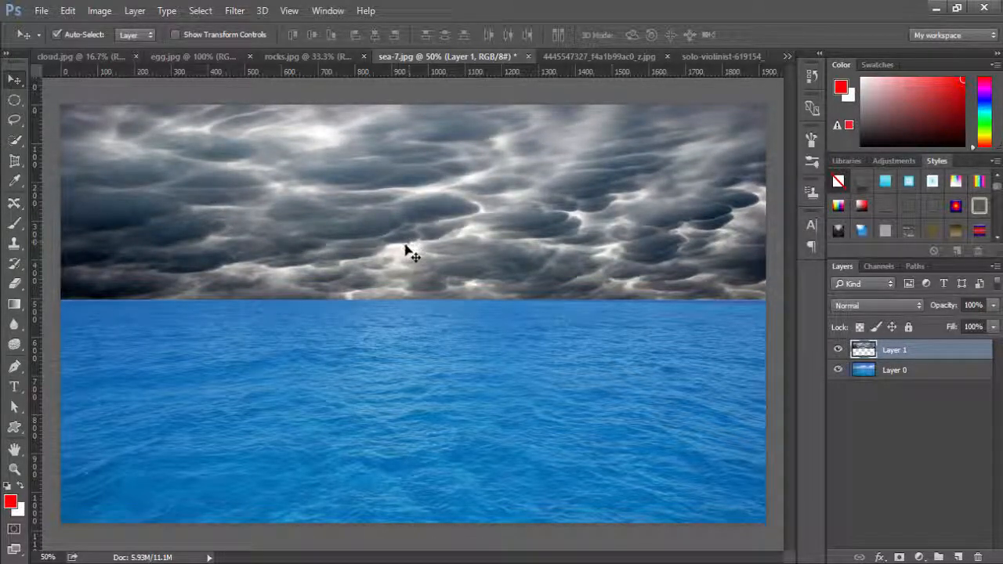
# Darken the clouds across the sky using the Burn Tool with a 200 px brush, Midtones range and 50% exposure.
pyautogui.press('o')
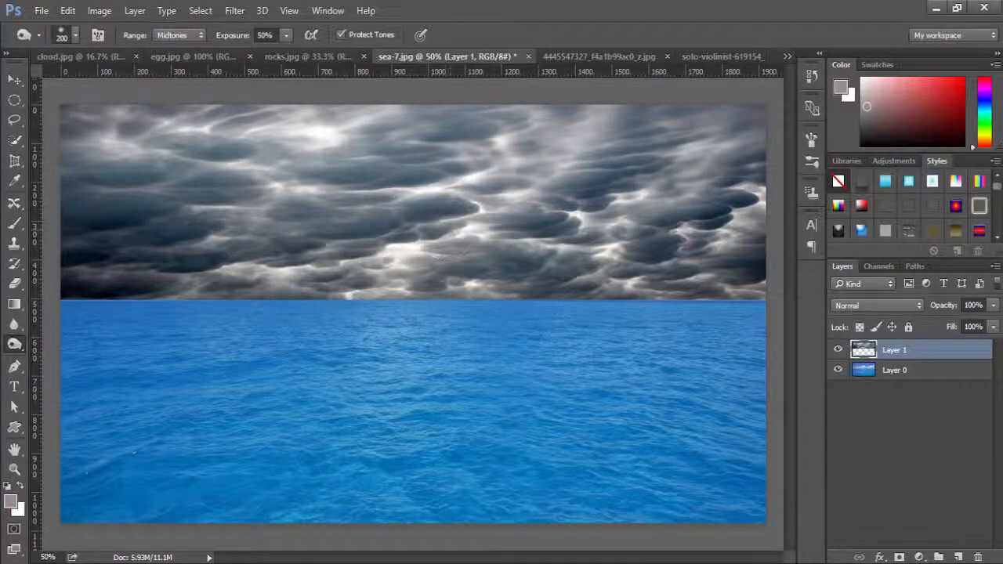
pyautogui.click(13, 348)
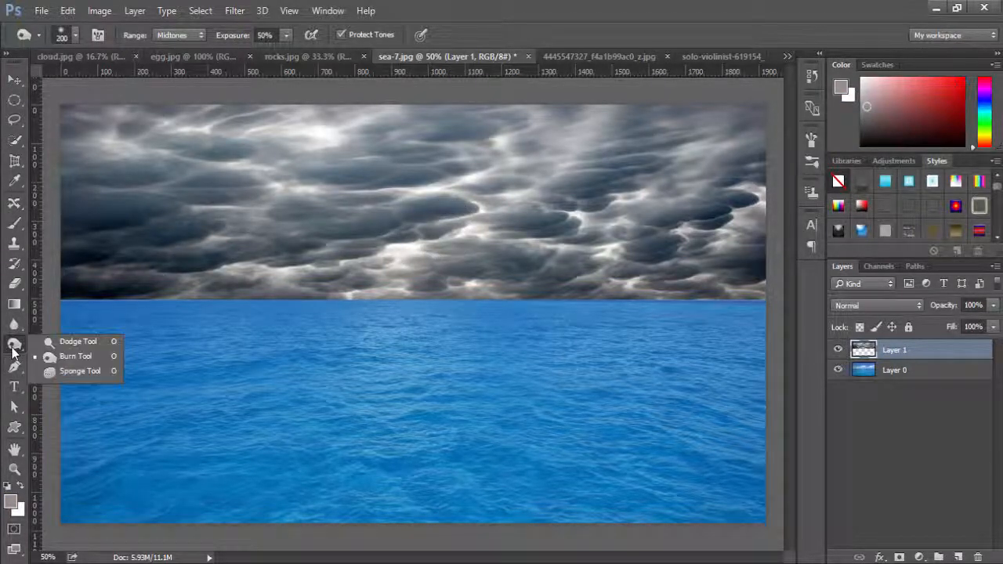
pyautogui.click(78, 357)
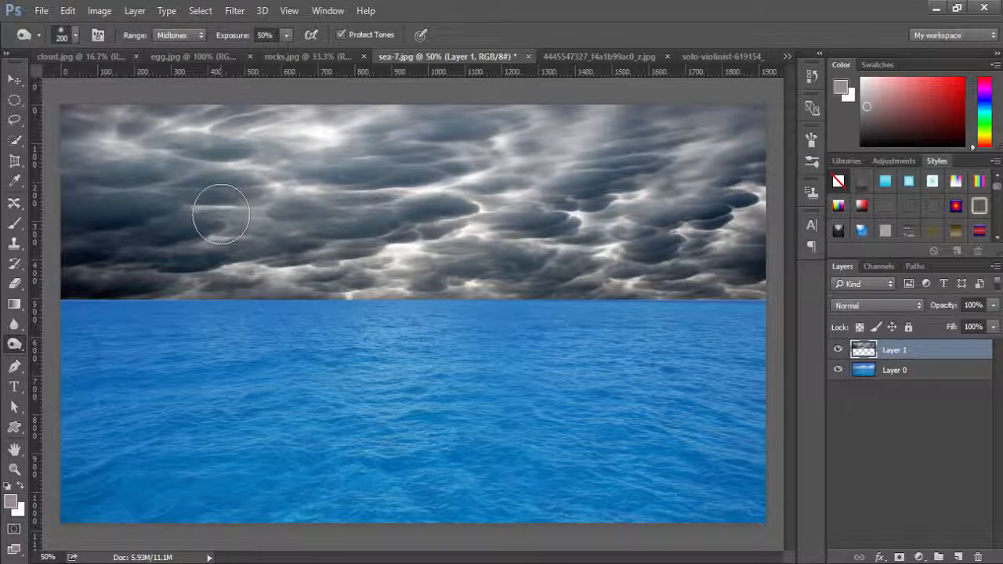
pyautogui.moveTo(195, 247)
pyautogui.mouseDown()
pyautogui.moveTo(244, 274)
pyautogui.moveTo(298, 274)
pyautogui.moveTo(92, 208)
pyautogui.moveTo(69, 161)
pyautogui.moveTo(169, 118)
pyautogui.moveTo(224, 116)
pyautogui.moveTo(300, 144)
pyautogui.moveTo(244, 145)
pyautogui.moveTo(490, 188)
pyautogui.moveTo(412, 246)
pyautogui.moveTo(315, 268)
pyautogui.moveTo(731, 250)
pyautogui.moveTo(672, 256)
pyautogui.moveTo(722, 265)
pyautogui.moveTo(743, 241)
pyautogui.moveTo(742, 256)
pyautogui.moveTo(636, 238)
pyautogui.mouseUp()
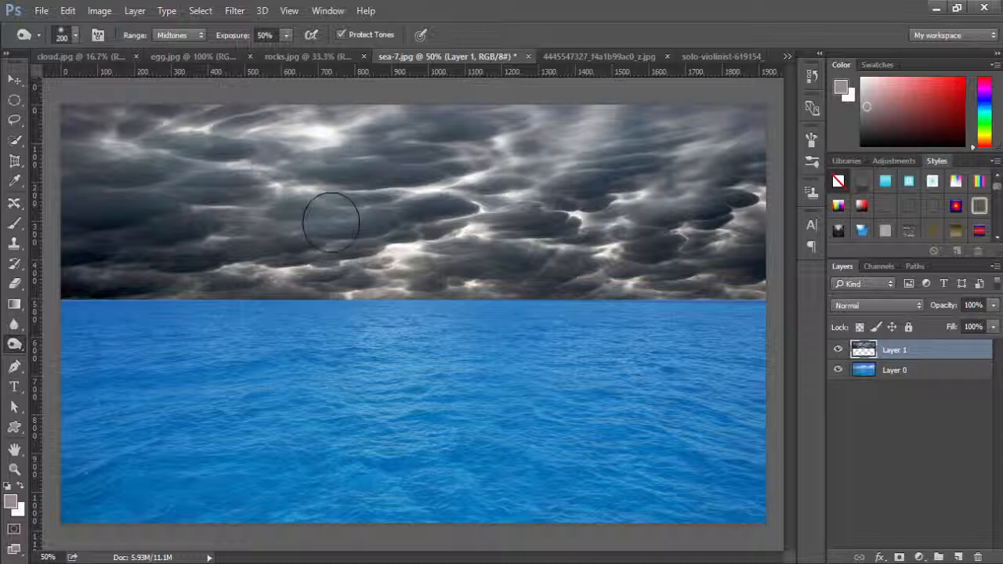
pyautogui.moveTo(352, 196)
pyautogui.mouseDown()
pyautogui.moveTo(463, 288)
pyautogui.moveTo(501, 180)
pyautogui.moveTo(235, 141)
pyautogui.moveTo(619, 282)
pyautogui.moveTo(450, 296)
pyautogui.moveTo(40, 279)
pyautogui.moveTo(179, 246)
pyautogui.moveTo(212, 256)
pyautogui.mouseUp()
pyautogui.press('v')
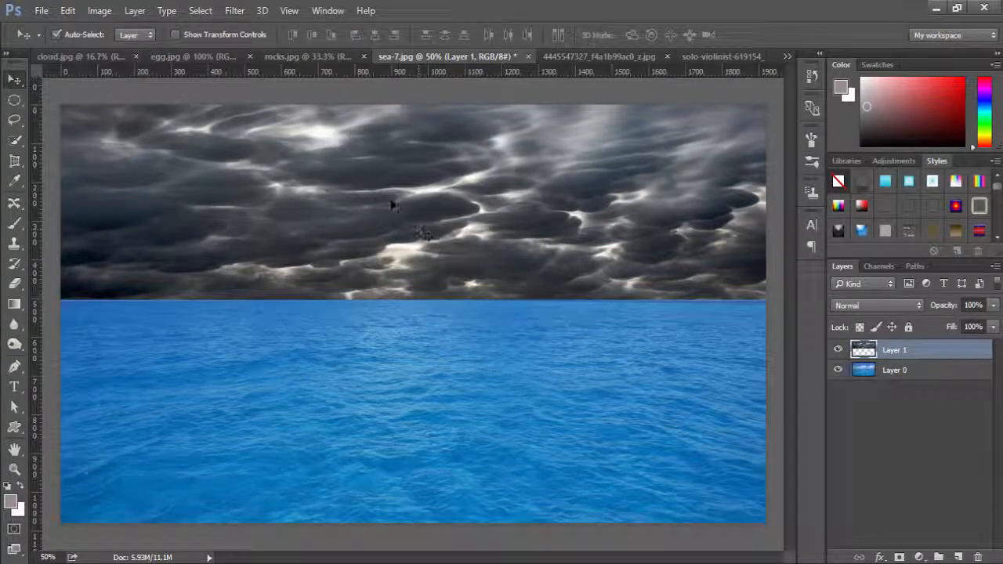
# Select the rock in rocks.jpg by inverting a Magic Wand selection of the white background, and move it into sea-7.jpg.
pyautogui.click(312, 57)
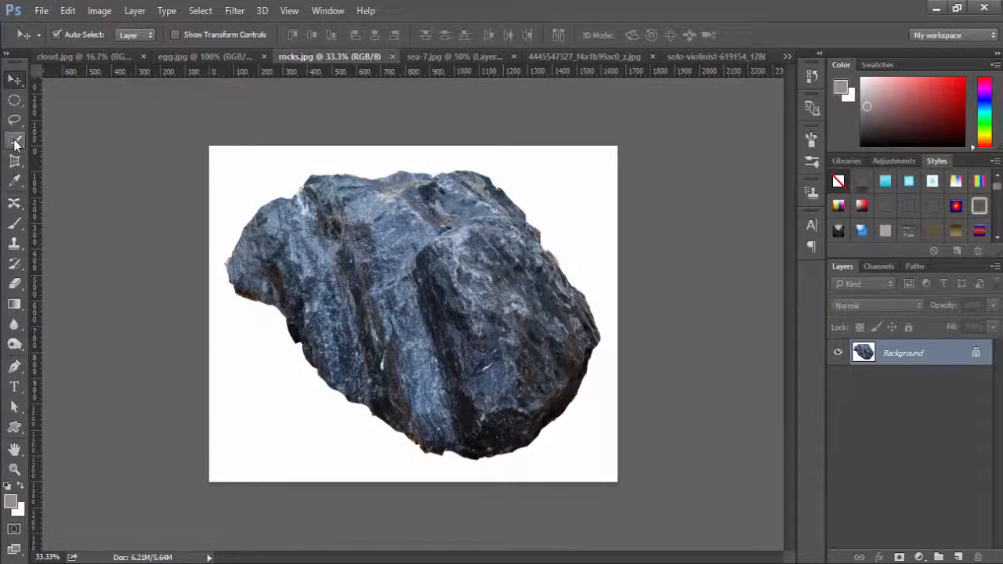
pyautogui.moveTo(14, 141); pyautogui.dragTo(57, 153)
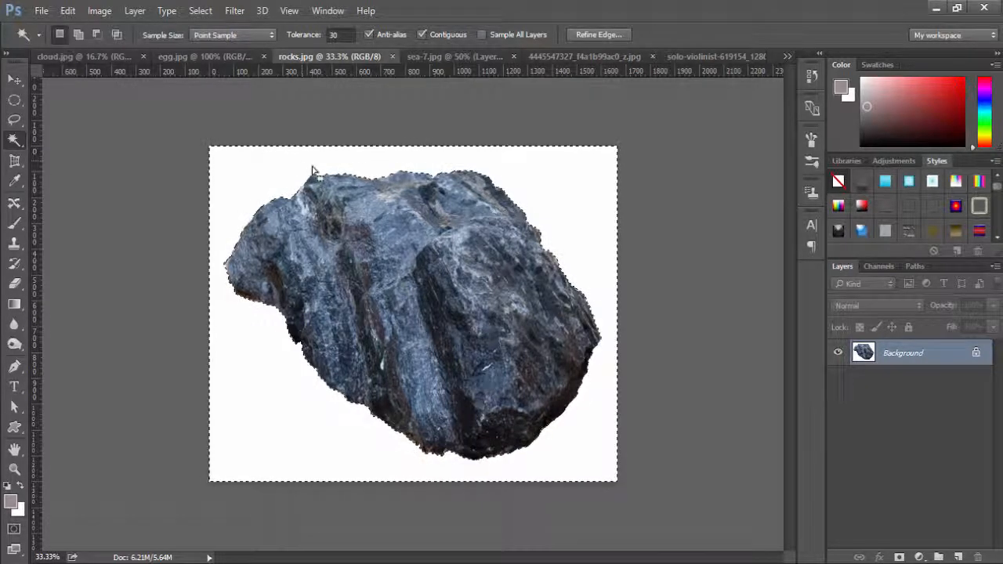
pyautogui.click(203, 14)
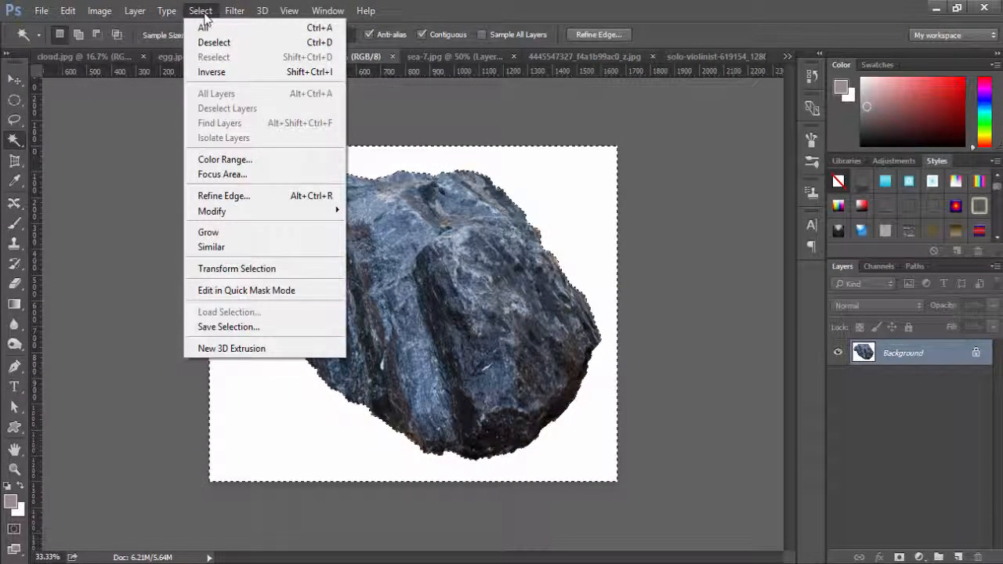
pyautogui.click(217, 74)
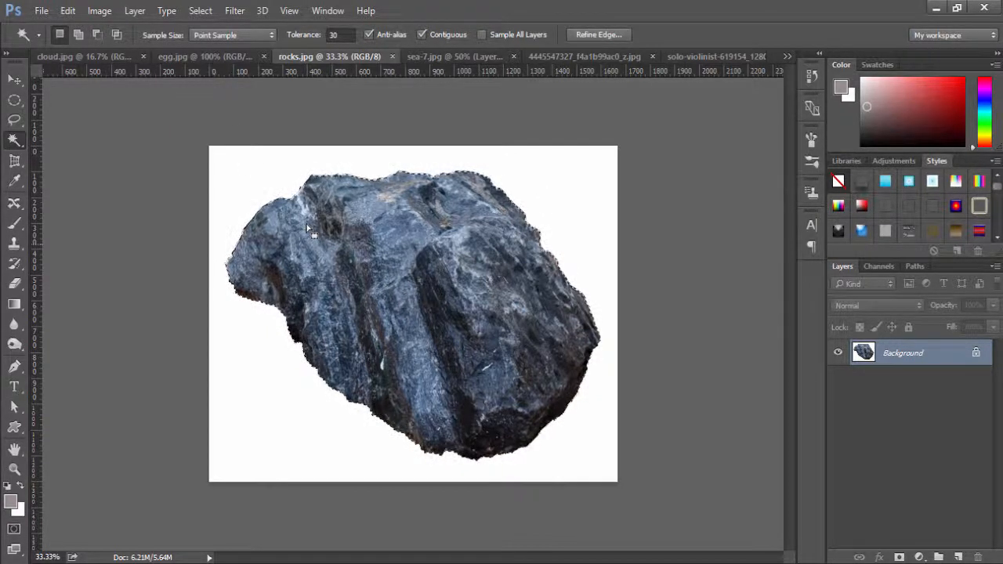
pyautogui.click(14, 79)
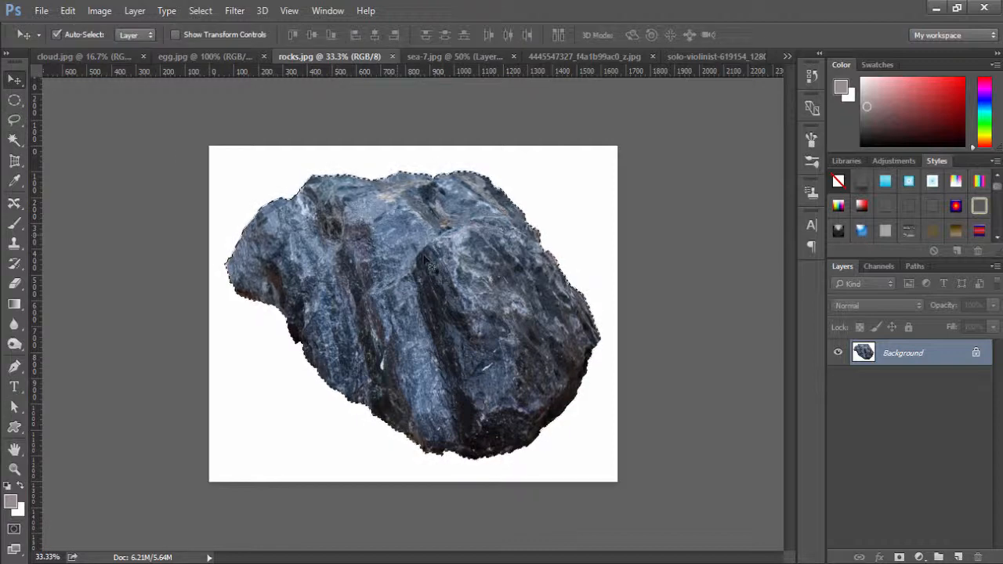
pyautogui.moveTo(437, 280); pyautogui.dragTo(468, 281)
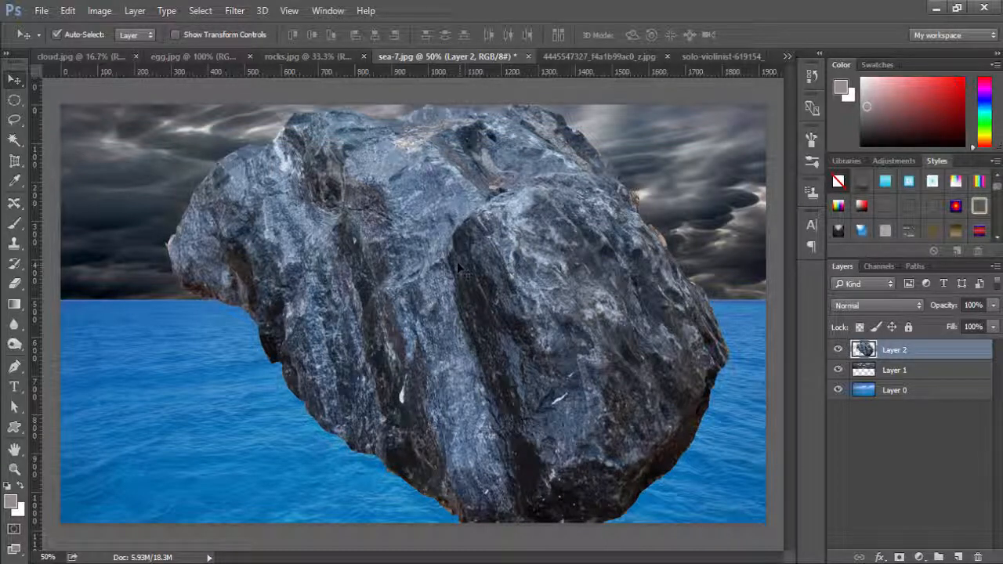
# Scale the rock down to about 17.2% width and 17.5% height, apply the transform, and place it in the left part of the sky.
pyautogui.press('ctrl')
pyautogui.hotkey('ctrl', 't')
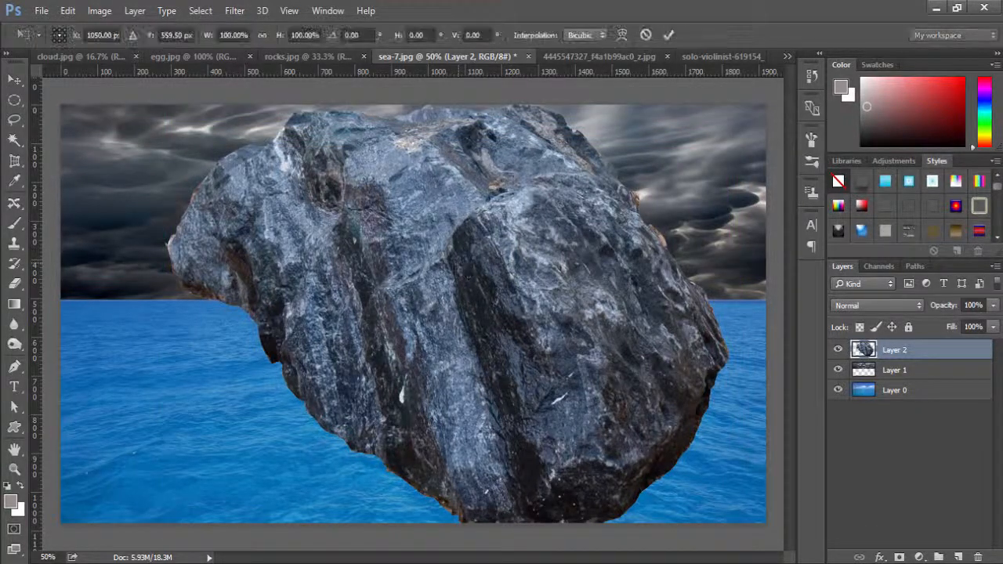
pyautogui.moveTo(164, 105); pyautogui.dragTo(480, 375)
pyautogui.moveTo(590, 383); pyautogui.dragTo(364, 128)
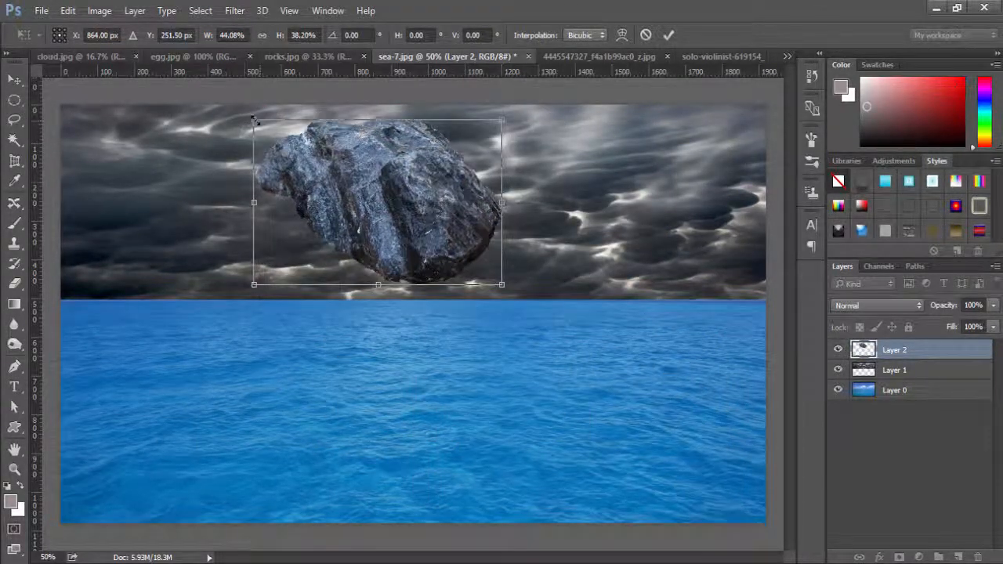
pyautogui.moveTo(255, 121); pyautogui.dragTo(405, 206)
pyautogui.click(668, 34)
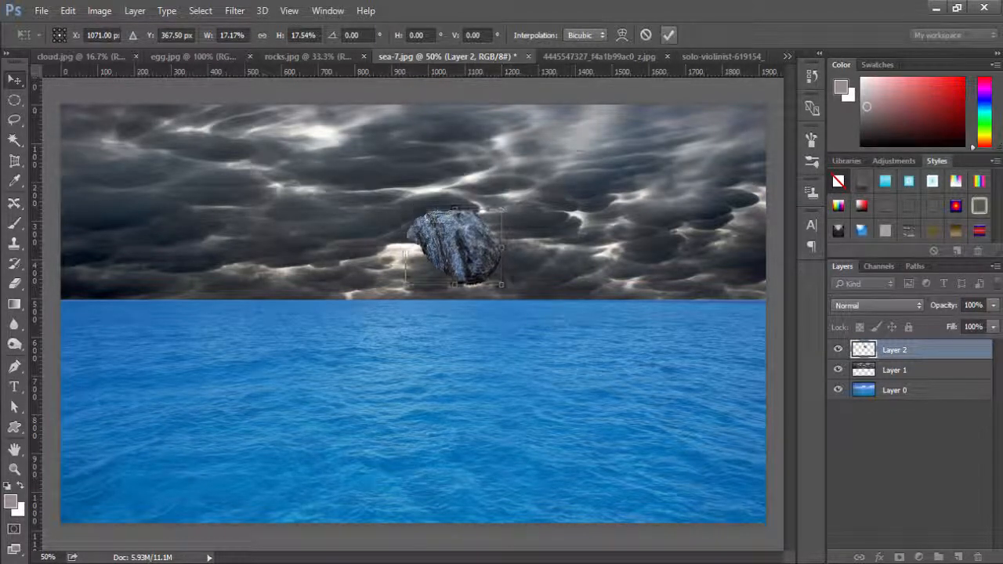
pyautogui.moveTo(474, 262); pyautogui.dragTo(315, 236)
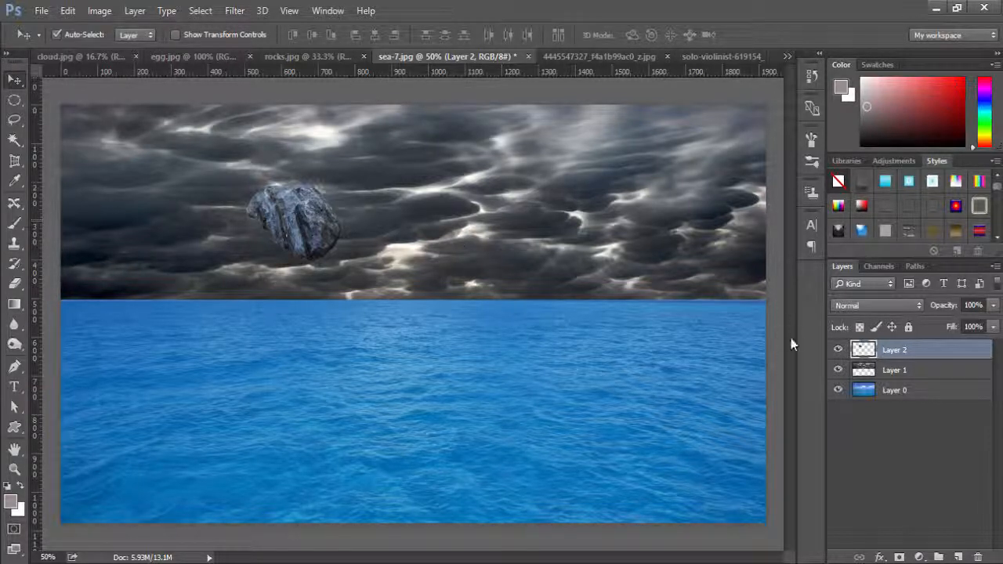
# Rename the sea photo's layer as sea, the clouds' layer as cloud and the rock's layer as rock.
pyautogui.doubleClick(897, 391)
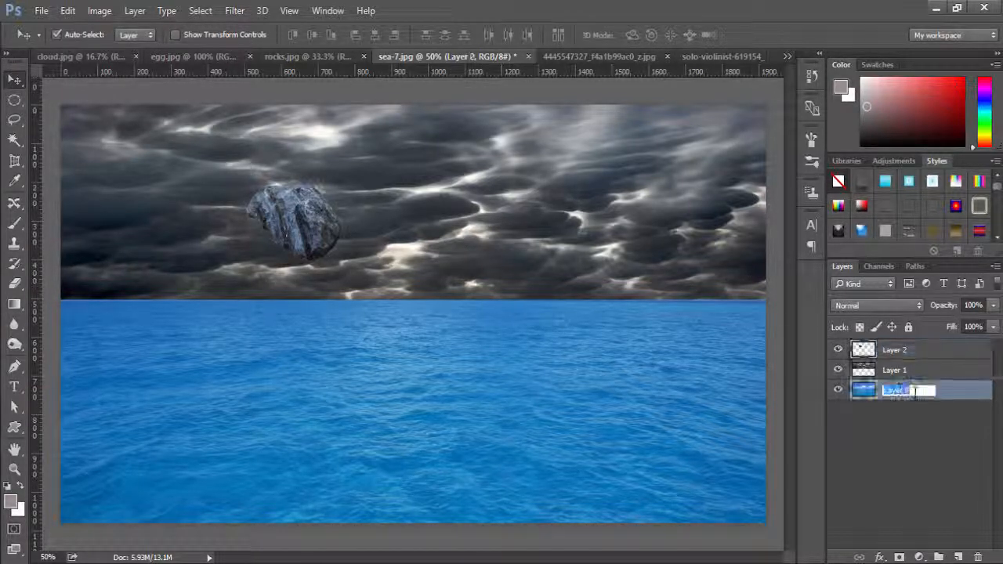
pyautogui.write('sea')
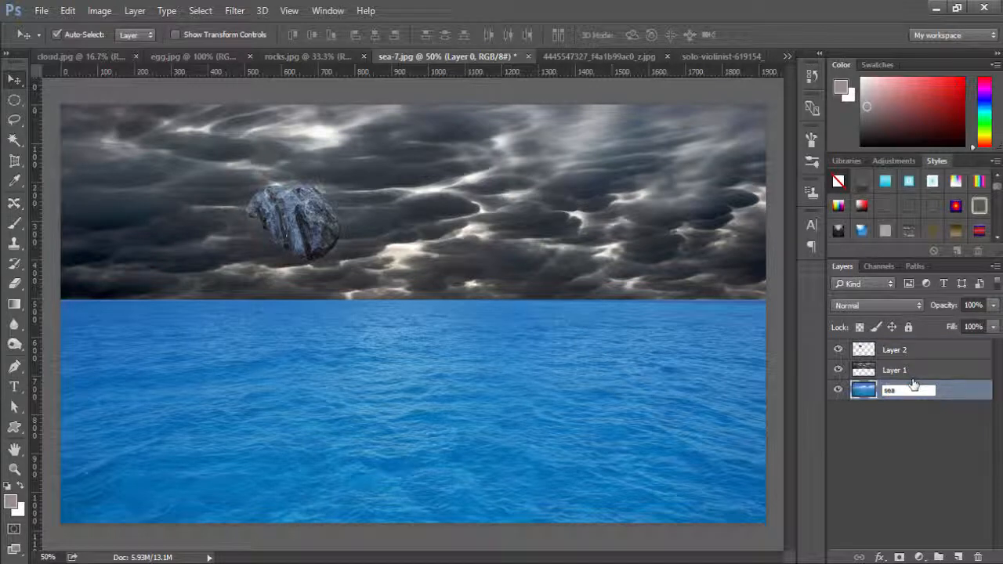
pyautogui.press('Return')
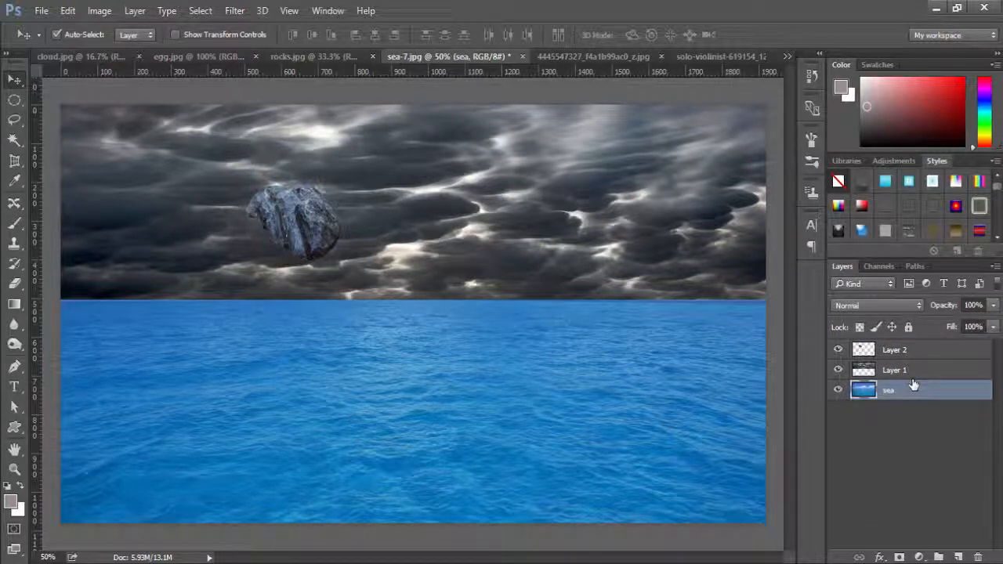
pyautogui.doubleClick(895, 371)
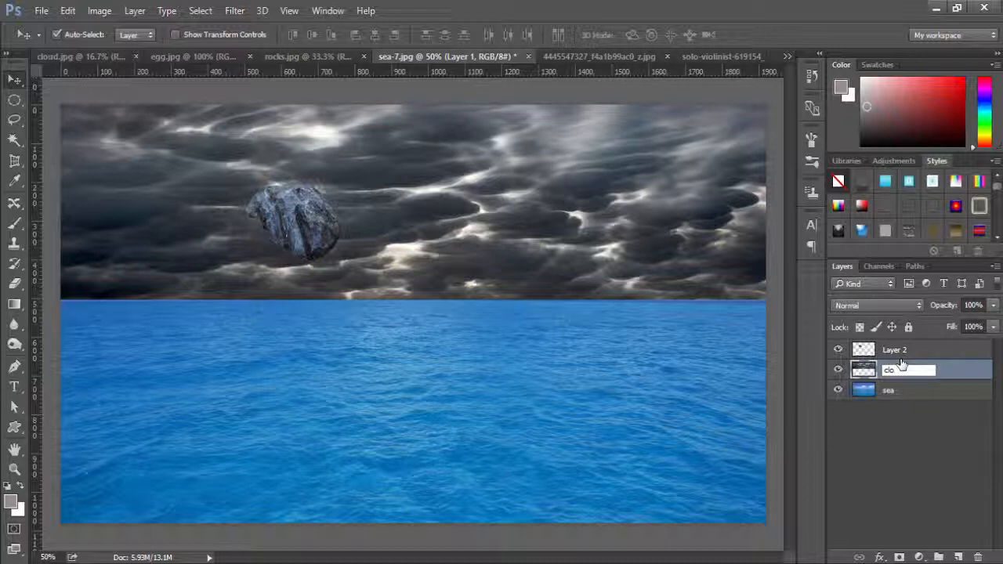
pyautogui.write('cloud')
pyautogui.press('Return')
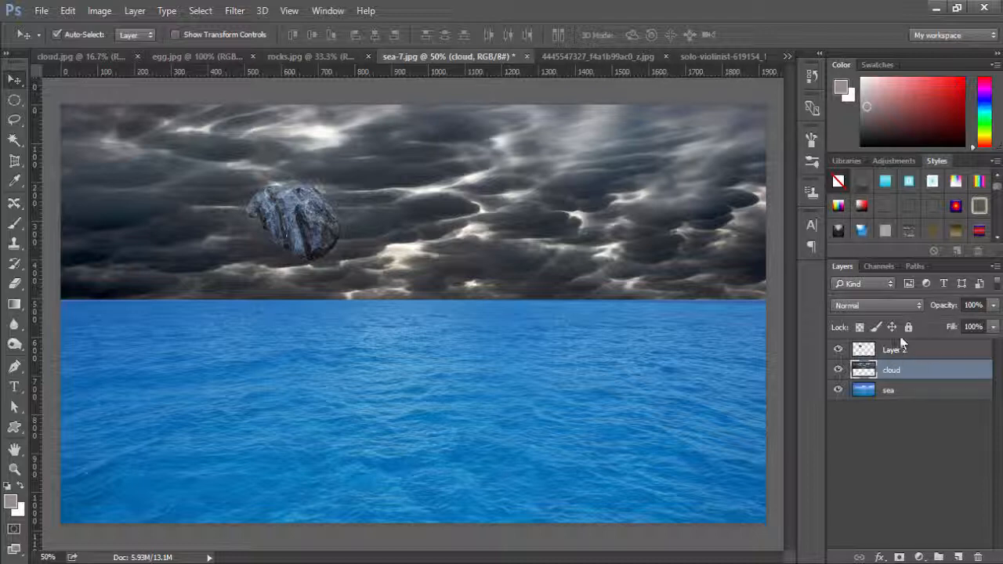
pyautogui.click(897, 352)
pyautogui.doubleClick(895, 350)
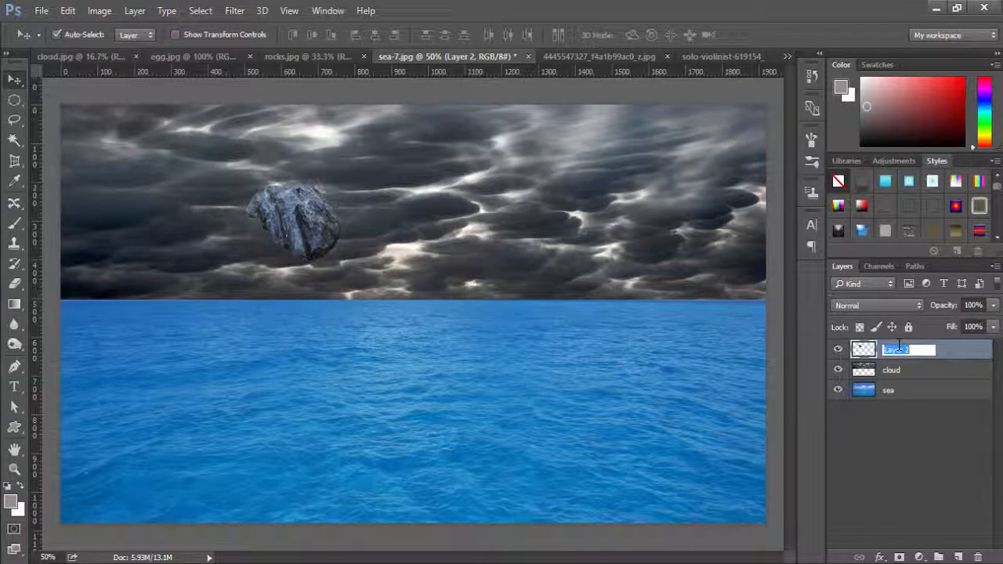
pyautogui.write('rock')
pyautogui.press('Return')
# Nudge the rock slightly up, add a layer mask to its layer, and set the Brush's foreground colour to black.
pyautogui.moveTo(314, 221)
pyautogui.mouseDown()
pyautogui.moveTo(280, 218)
pyautogui.moveTo(310, 216)
pyautogui.mouseUp()
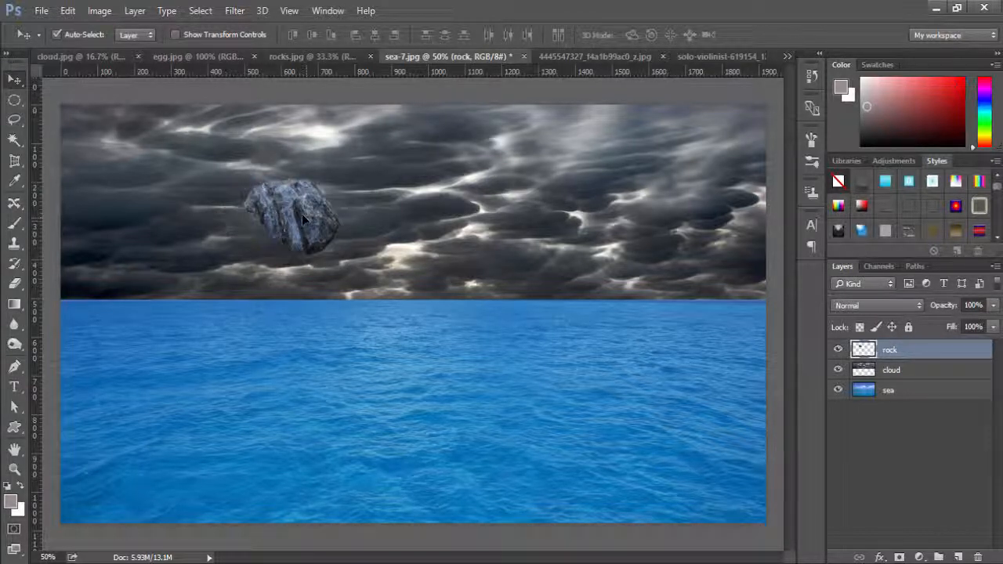
pyautogui.click(900, 557)
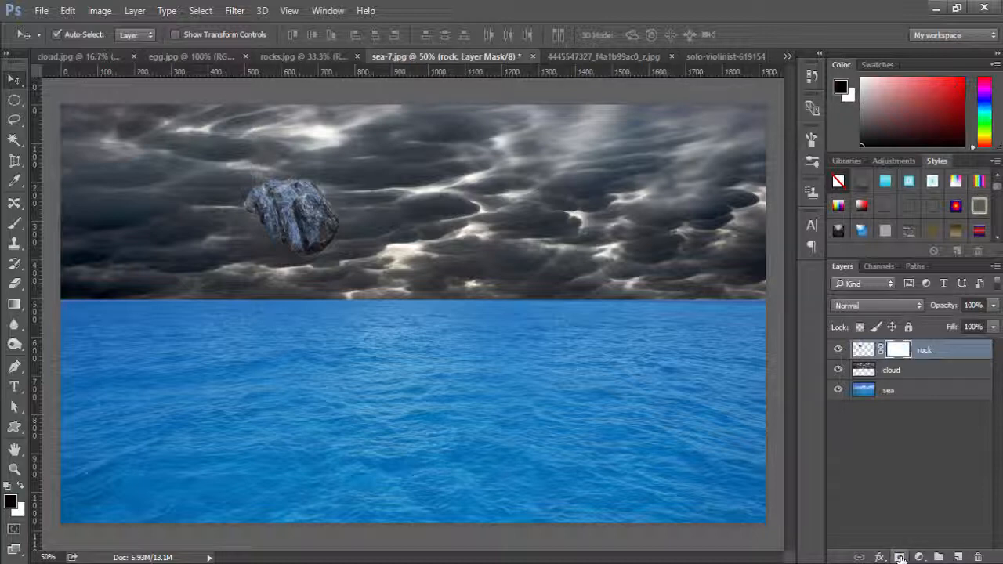
pyautogui.press('b')
pyautogui.press('x')
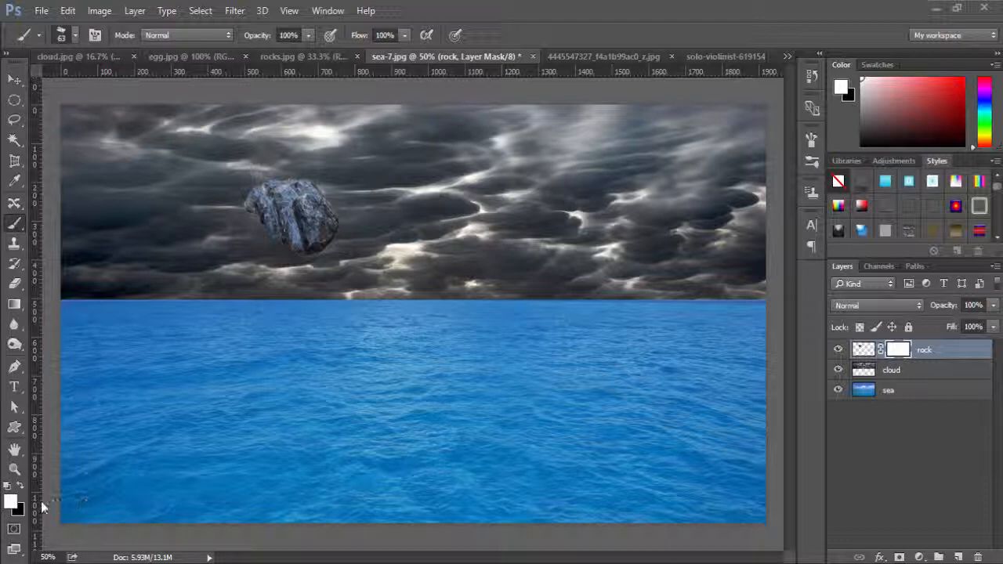
pyautogui.click(21, 486)
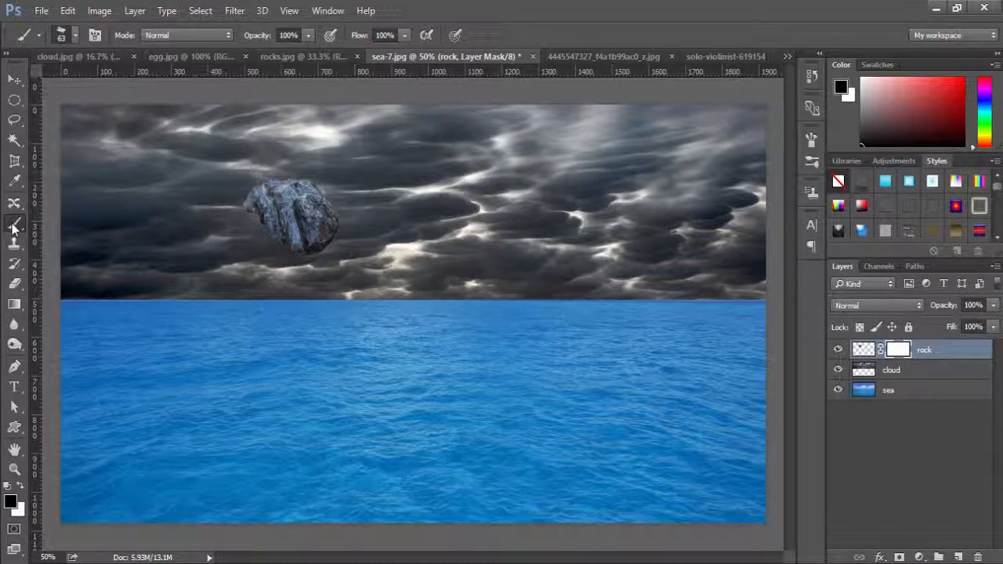
# Configure the textured 63 px brush tip with 26% spacing and Shape Dynamics with 12% size jitter.
pyautogui.click(68, 35)
pyautogui.click(181, 270)
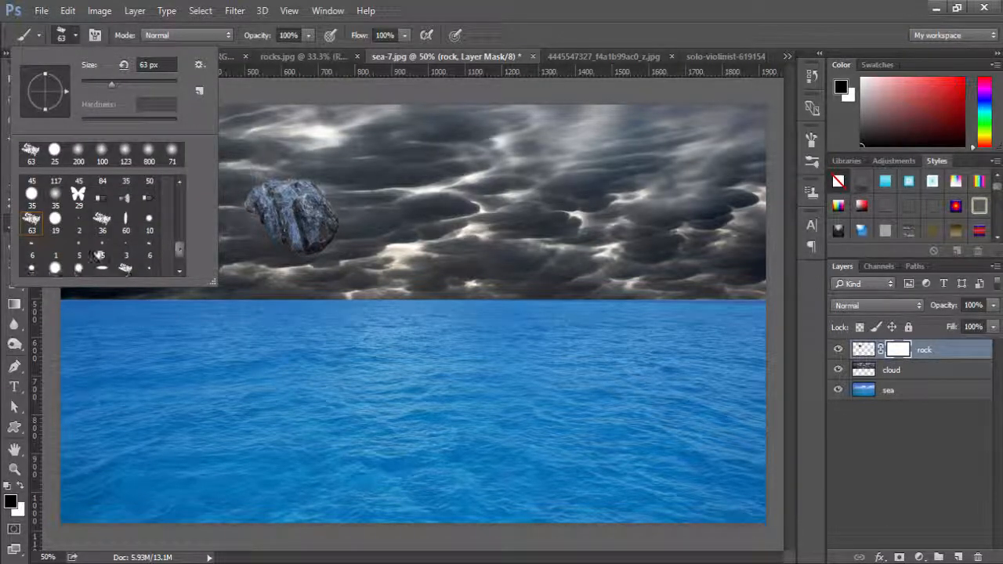
pyautogui.click(27, 227)
pyautogui.click(94, 36)
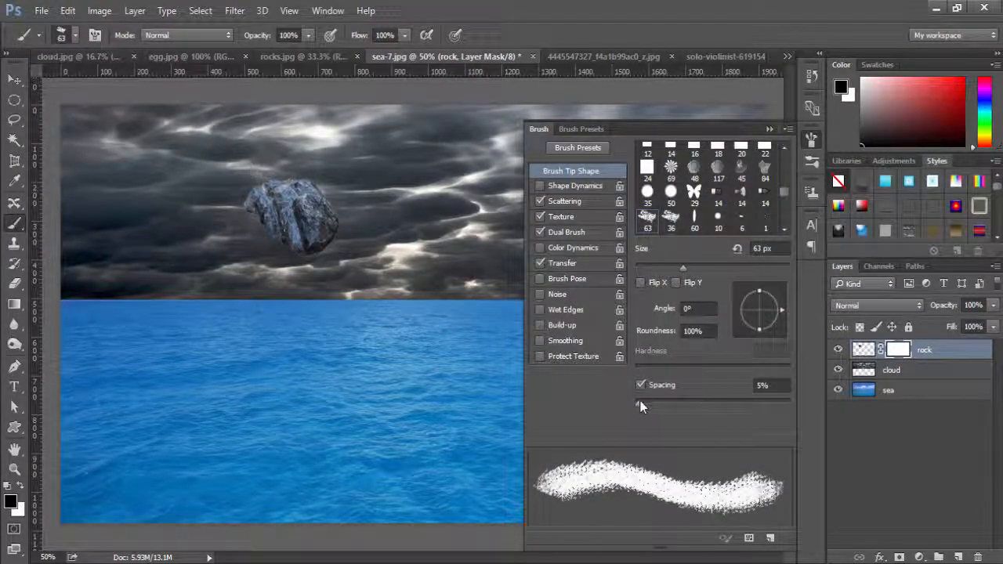
pyautogui.moveTo(638, 405); pyautogui.dragTo(656, 404)
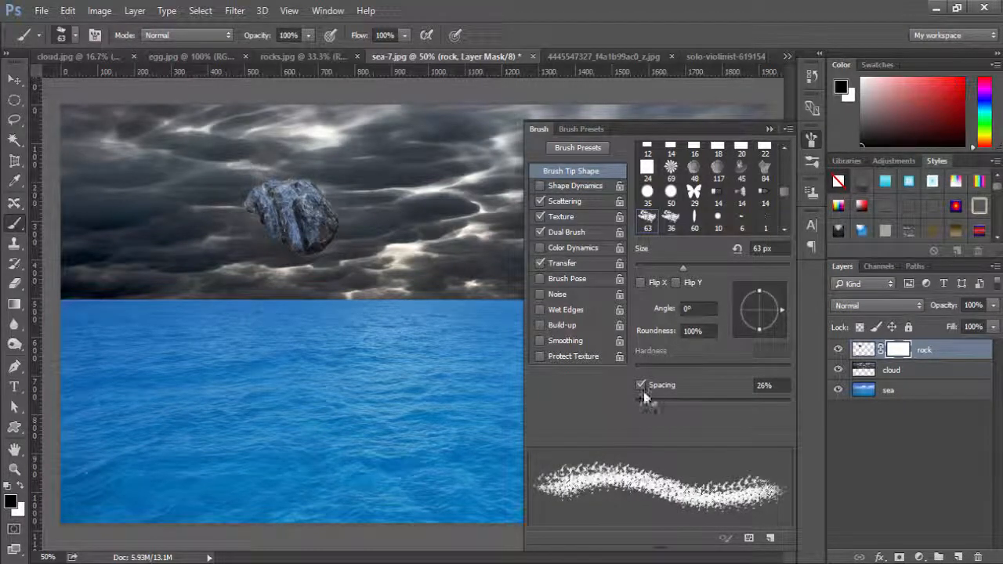
pyautogui.click(540, 186)
pyautogui.click(574, 187)
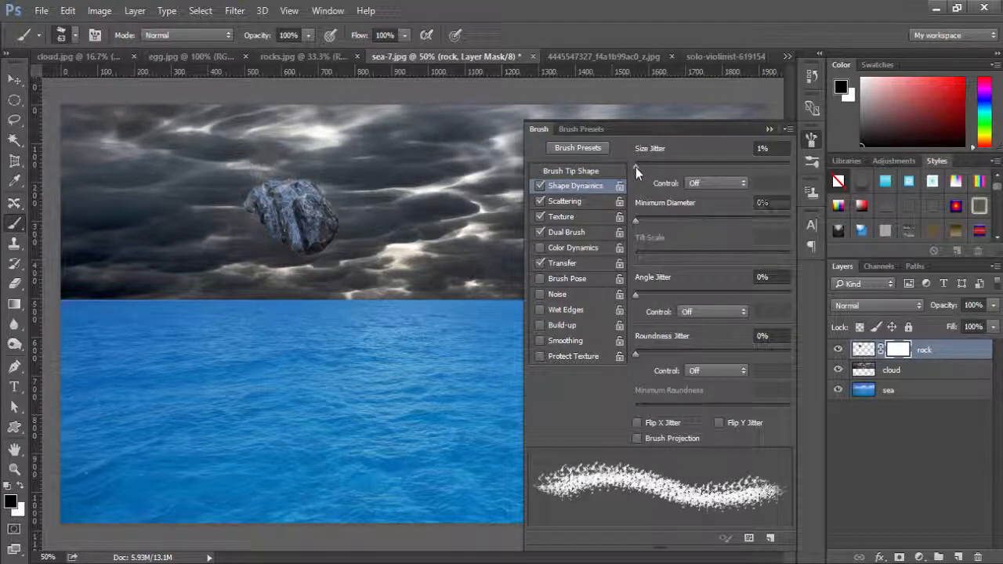
pyautogui.moveTo(635, 167); pyautogui.dragTo(654, 169)
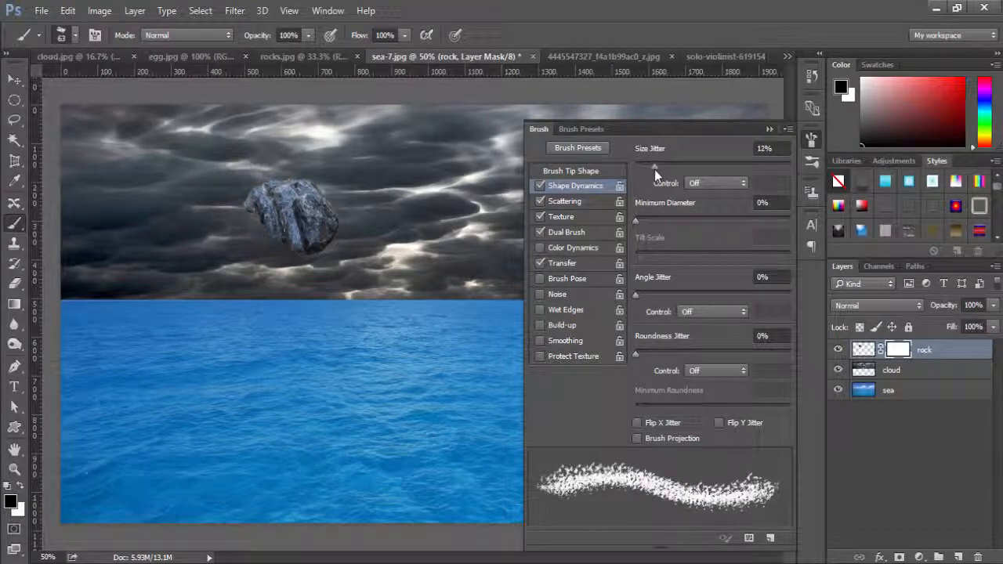
pyautogui.click(770, 129)
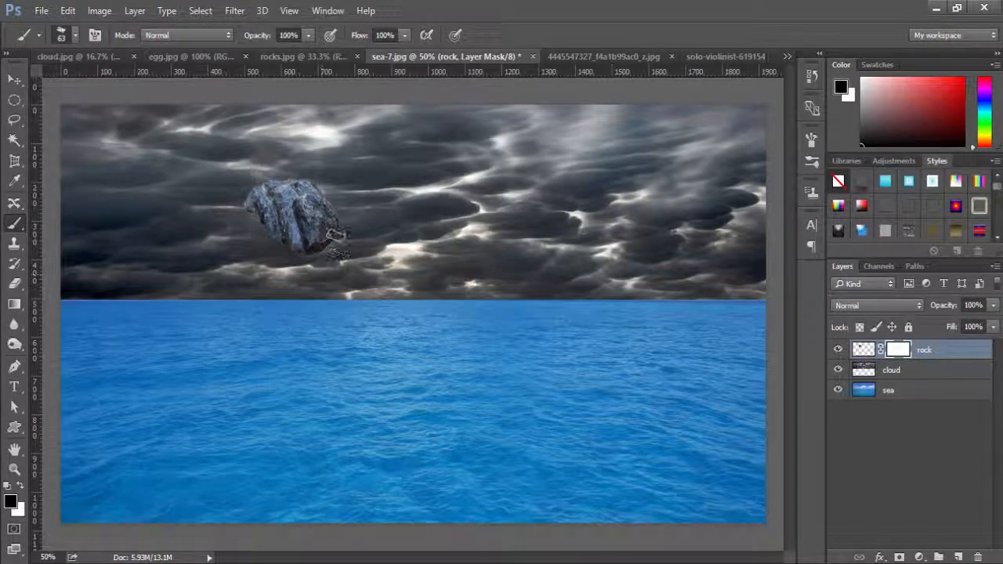
# Paint black on the rock's layer mask around the rock's outline to make its edges rough and broken.
pyautogui.moveTo(335, 234)
pyautogui.mouseDown()
pyautogui.moveTo(296, 254)
pyautogui.moveTo(260, 226)
pyautogui.moveTo(248, 198)
pyautogui.moveTo(281, 179)
pyautogui.moveTo(328, 192)
pyautogui.moveTo(344, 218)
pyautogui.moveTo(299, 186)
pyautogui.moveTo(259, 194)
pyautogui.moveTo(252, 205)
pyautogui.moveTo(286, 239)
pyautogui.moveTo(355, 252)
pyautogui.moveTo(327, 251)
pyautogui.mouseUp()
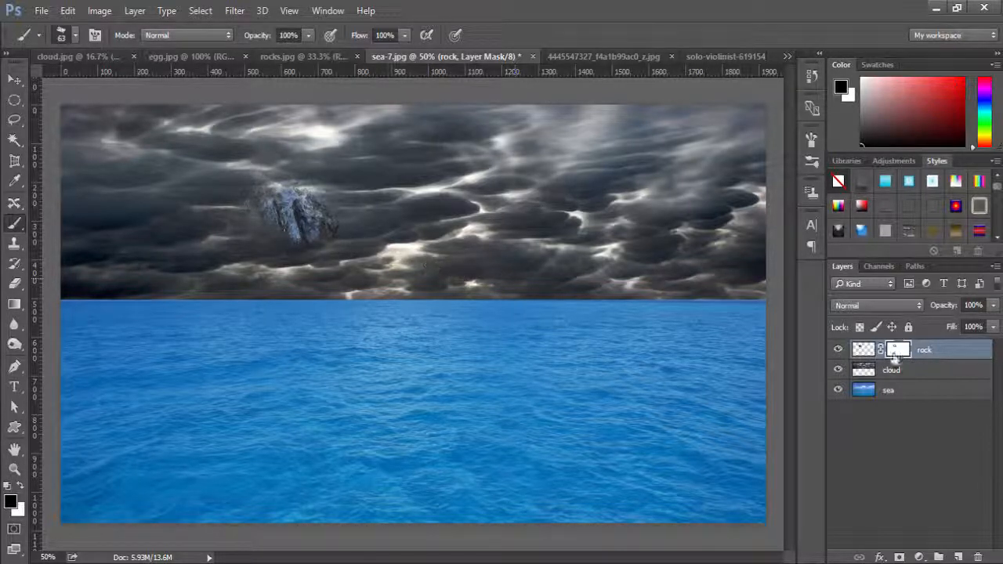
pyautogui.press('x')
# Give the rock layer a white Outer Glow in Screen mode with 81% opacity, 13 px size and 57% range.
pyautogui.click(862, 350)
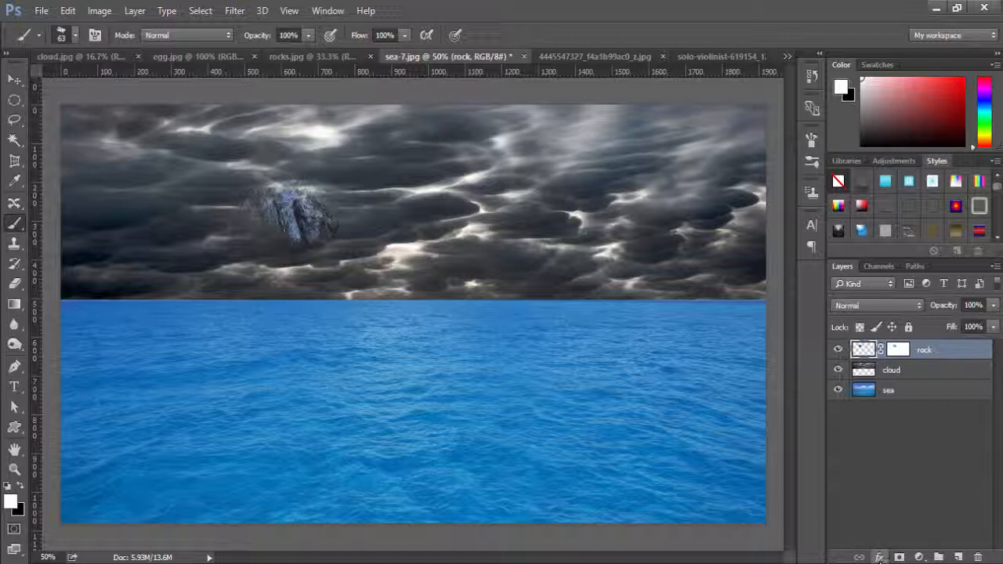
pyautogui.click(880, 557)
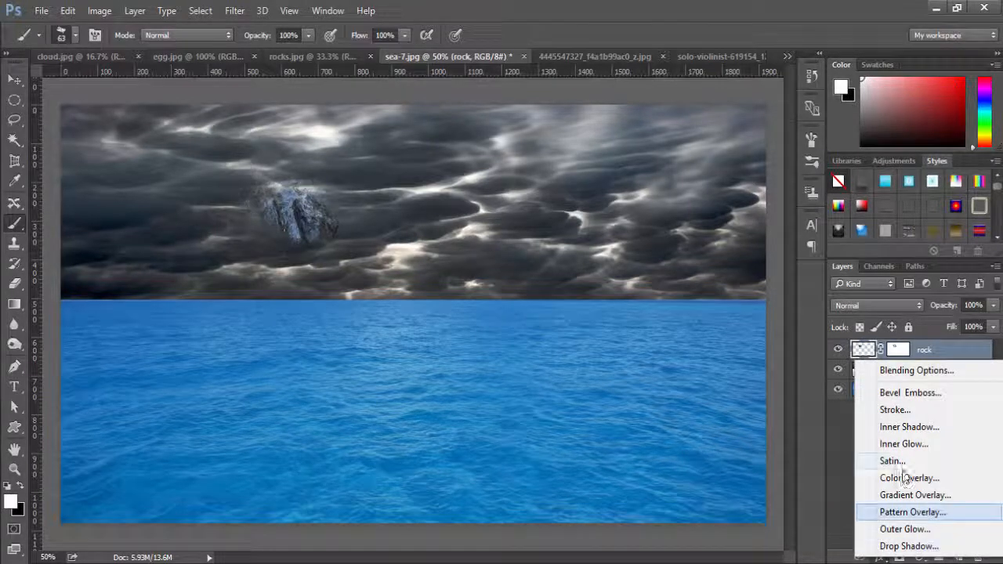
pyautogui.click(922, 534)
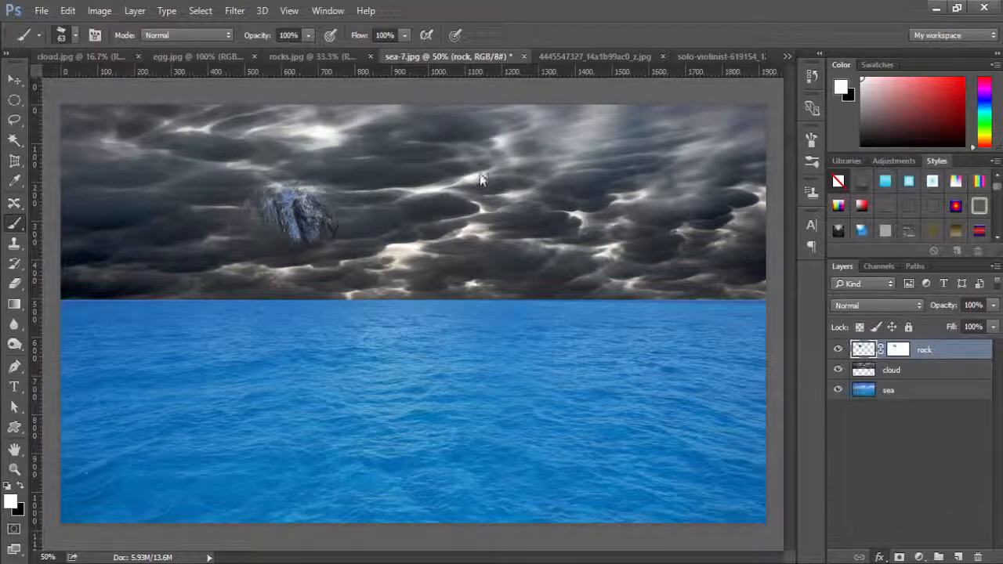
pyautogui.press('h')
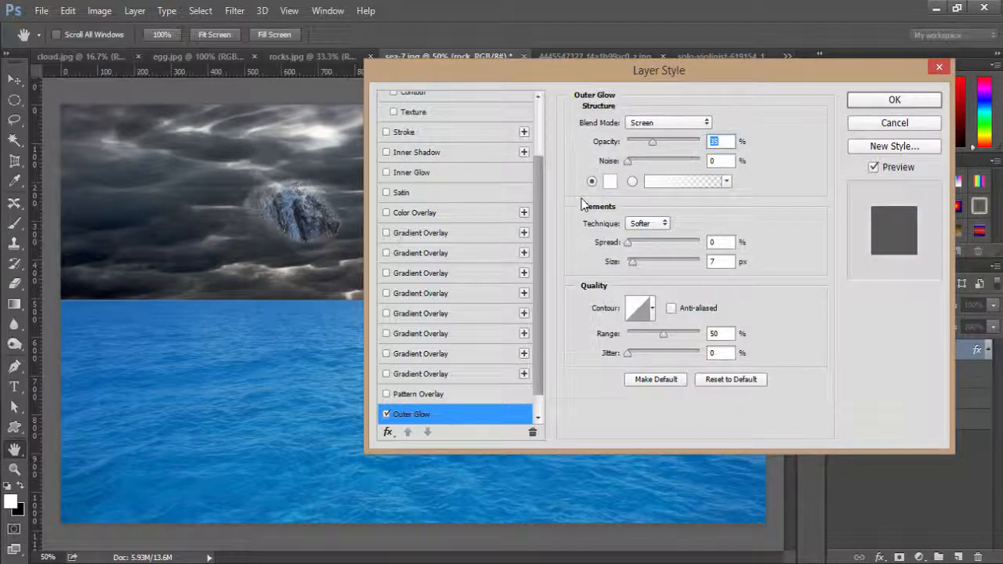
pyautogui.moveTo(648, 142); pyautogui.dragTo(685, 141)
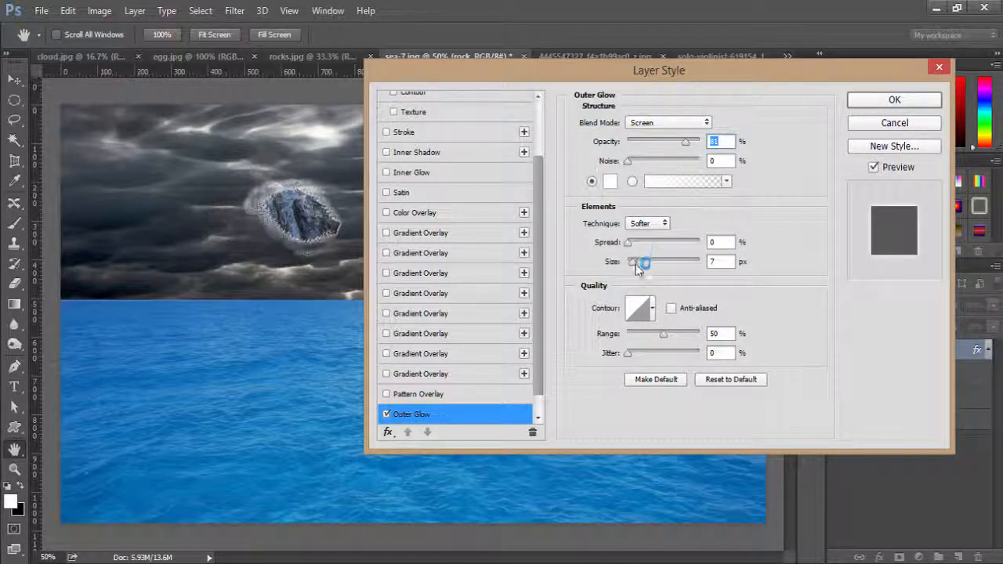
pyautogui.moveTo(632, 263); pyautogui.dragTo(634, 262)
pyautogui.click(662, 344)
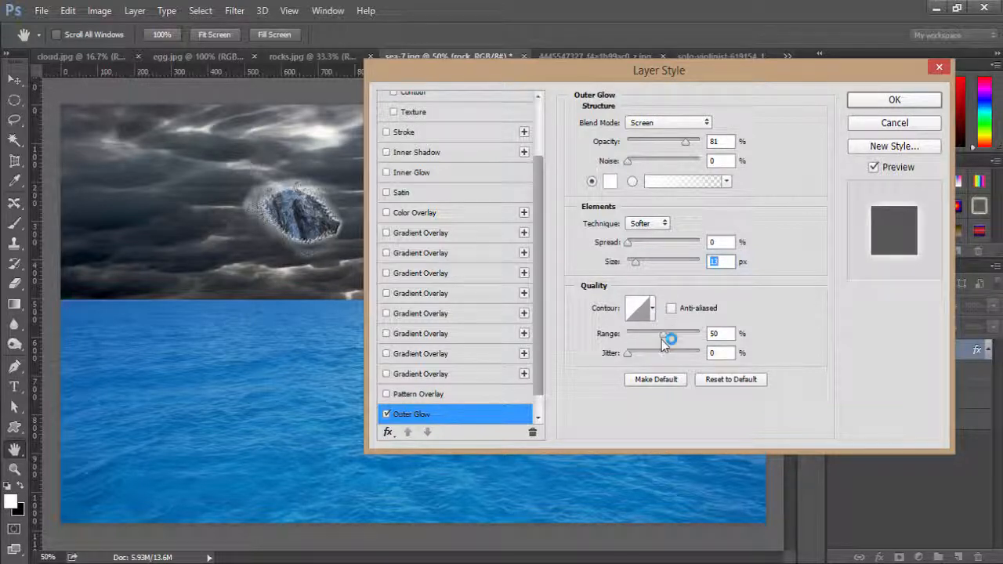
pyautogui.moveTo(664, 337); pyautogui.dragTo(668, 337)
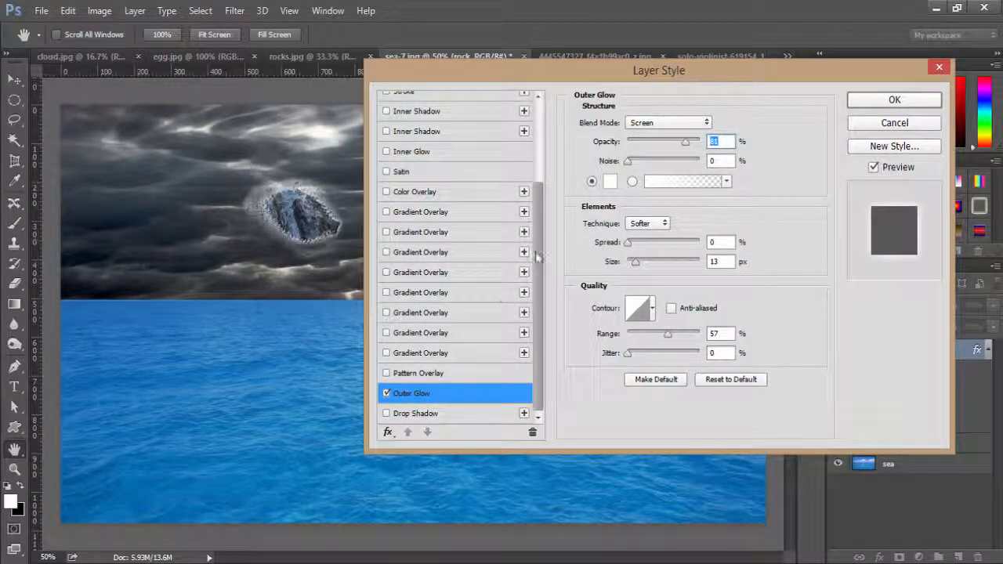
pyautogui.moveTo(535, 253); pyautogui.dragTo(537, 225)
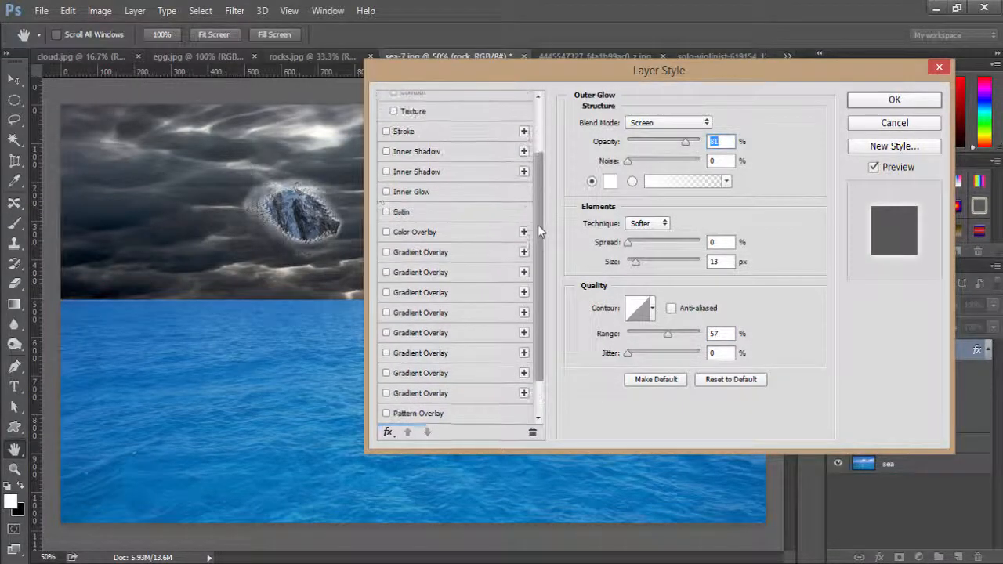
# Add an edge Inner Glow to the rock layer in Screen mode with 76% opacity, 16 px size and 59% range.
pyautogui.click(385, 192)
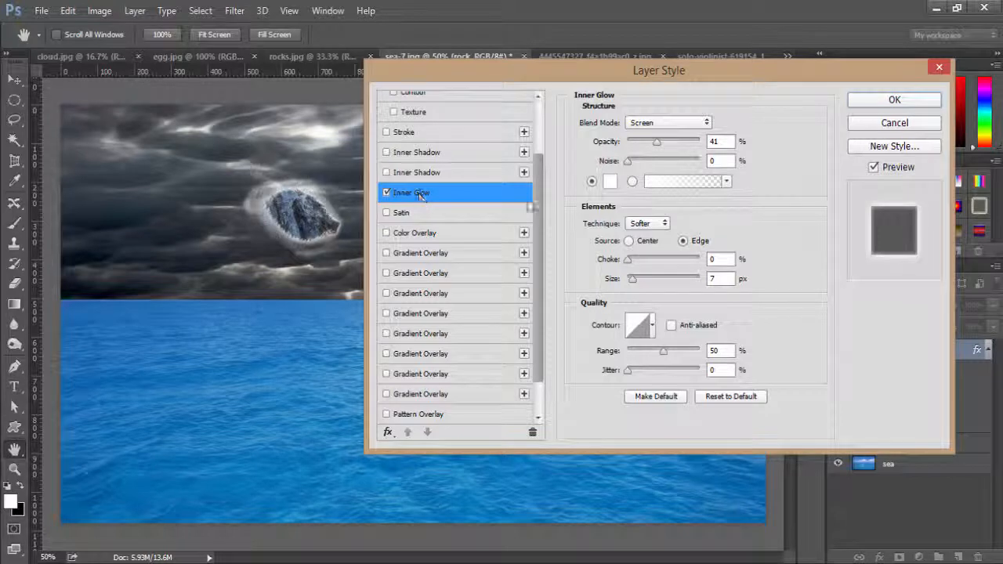
pyautogui.moveTo(646, 151); pyautogui.dragTo(681, 146)
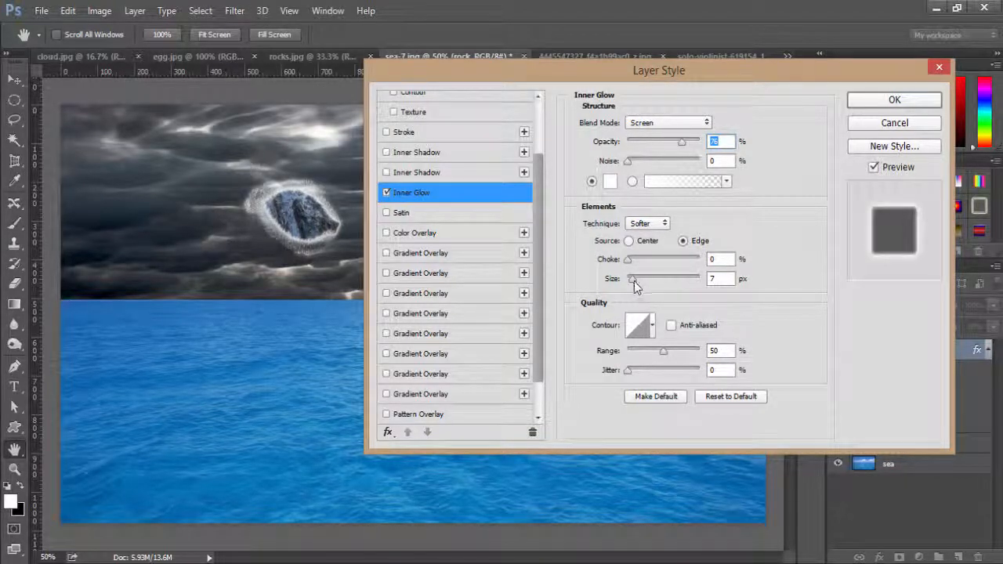
pyautogui.moveTo(634, 281); pyautogui.dragTo(635, 282)
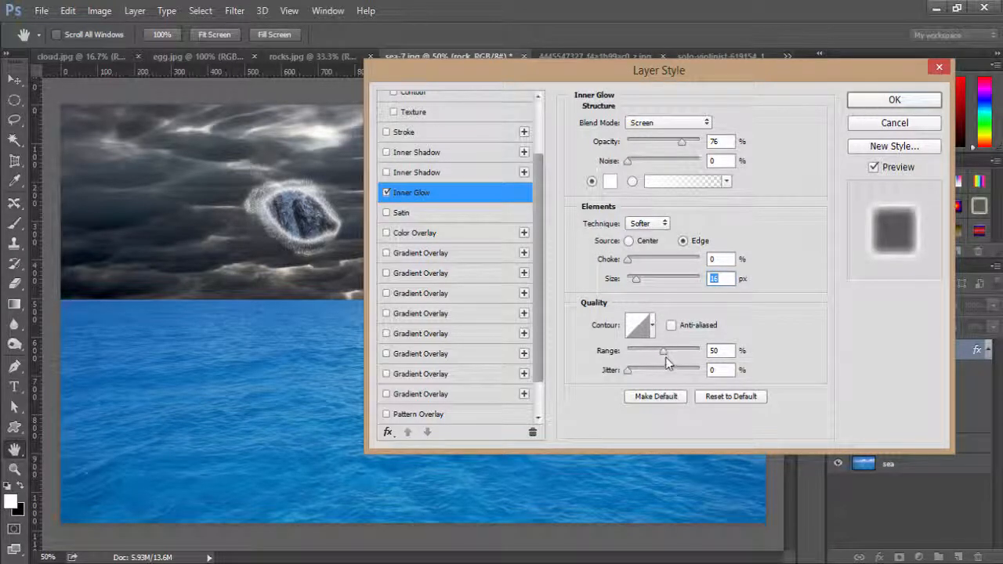
pyautogui.moveTo(663, 350); pyautogui.dragTo(666, 351)
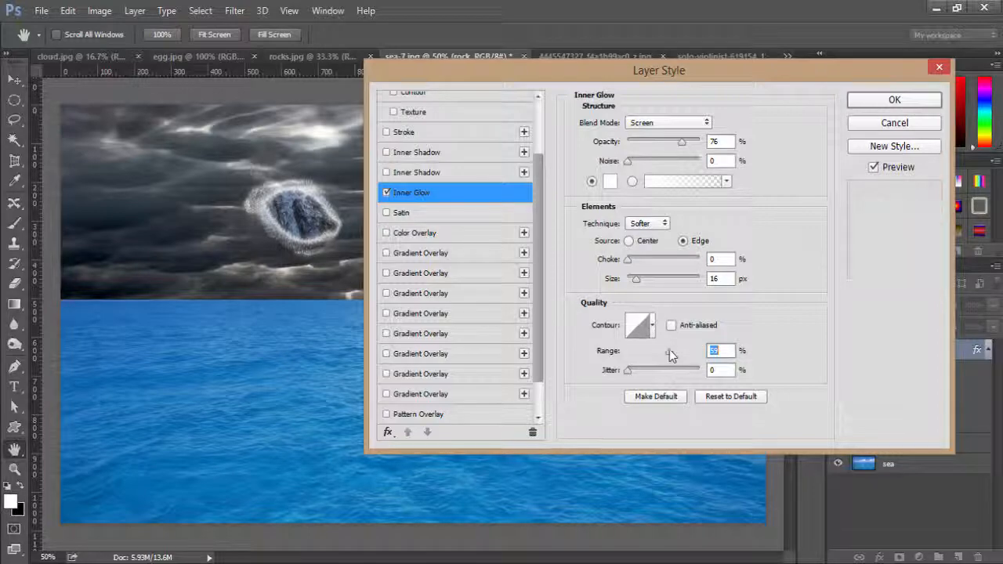
pyautogui.moveTo(542, 168); pyautogui.dragTo(538, 123)
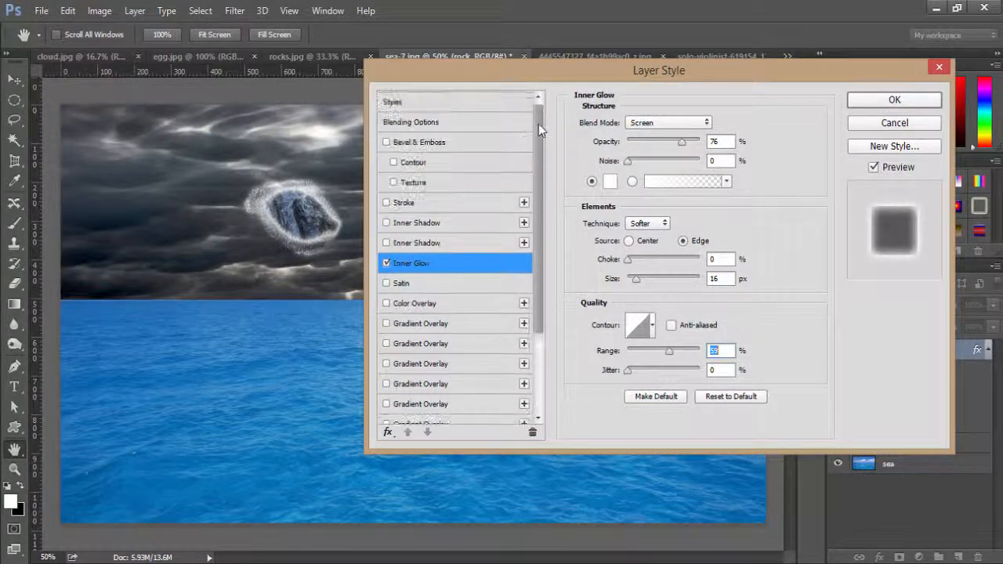
pyautogui.click(895, 100)
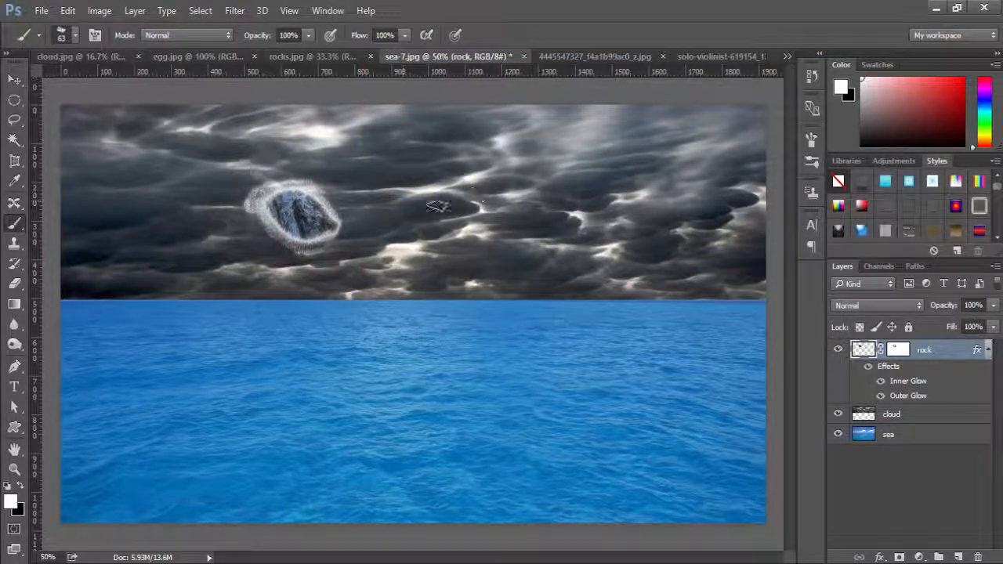
# Move the glowing rock to the left part of the sky, just above the horizon, at about X 301 px, Y 405.5 px.
pyautogui.click(14, 80)
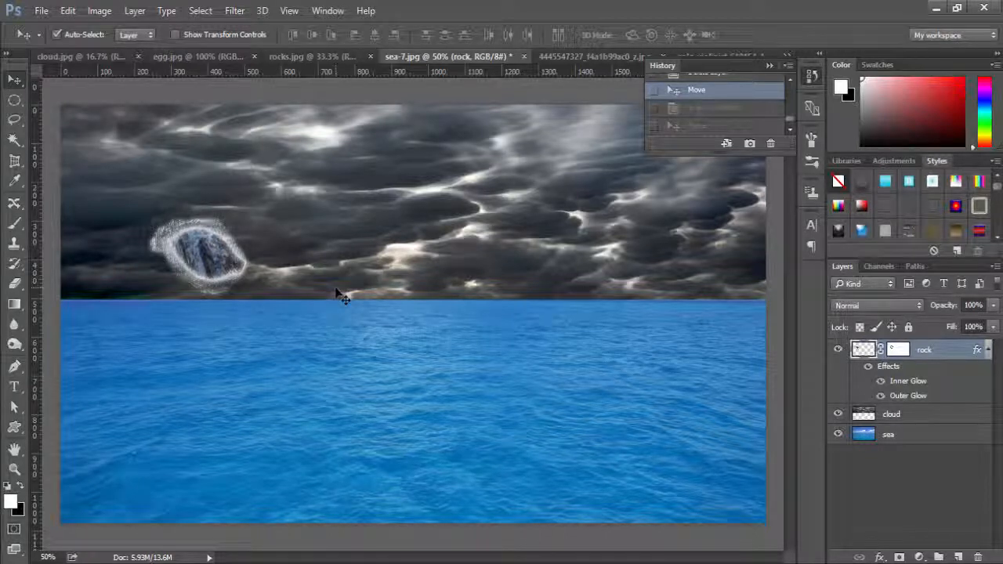
pyautogui.press('ctrl')
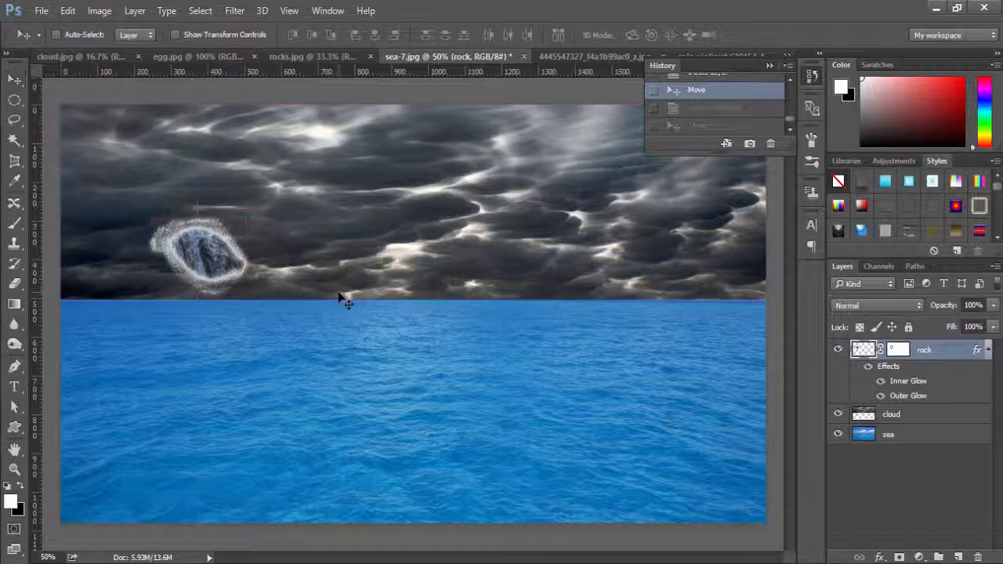
pyautogui.hotkey('ctrl', 't')
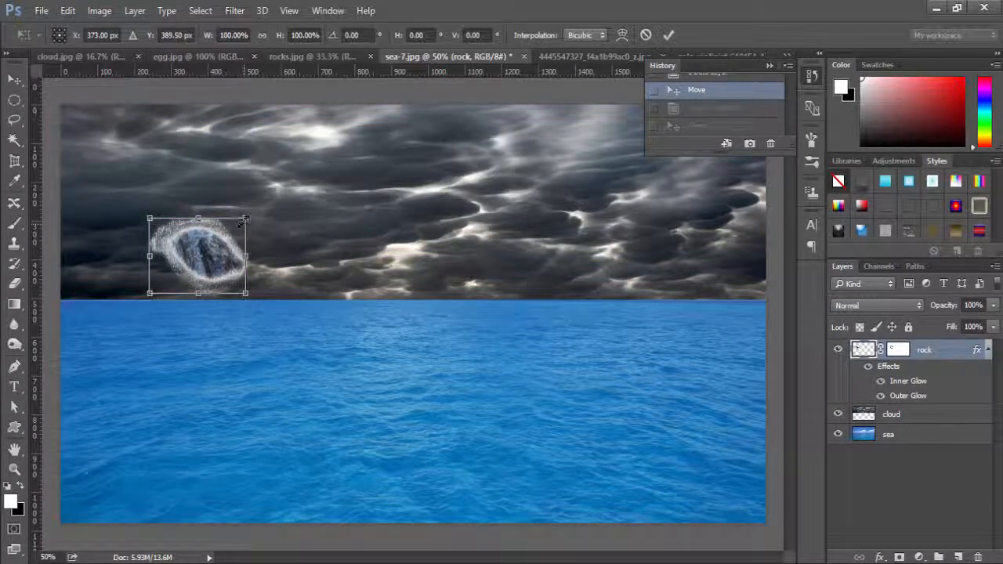
pyautogui.moveTo(213, 261); pyautogui.dragTo(186, 268)
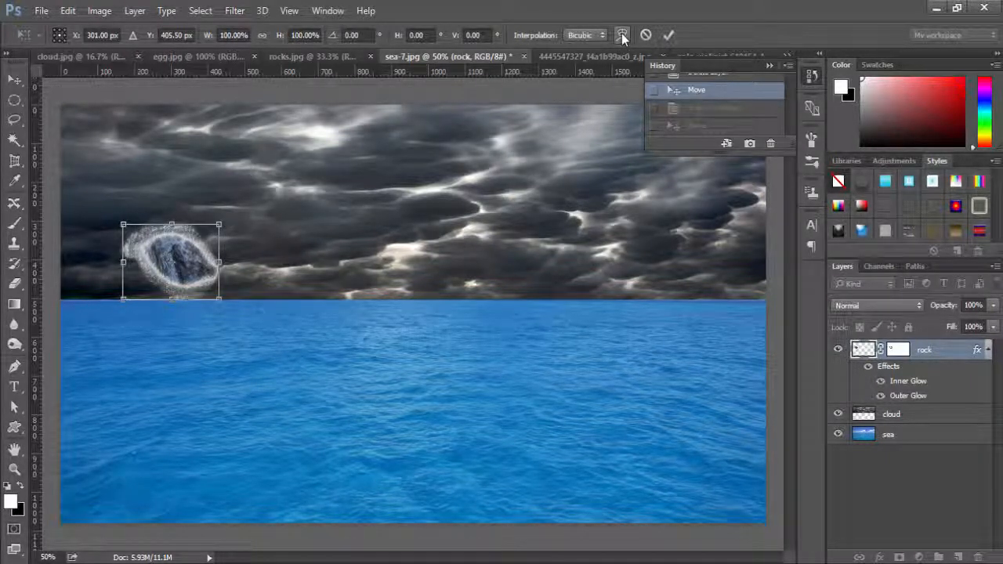
# Warp the rock into a falling meteor with a long tapered tail stretching diagonally up to the right beyond the canvas's upper edge.
pyautogui.click(621, 33)
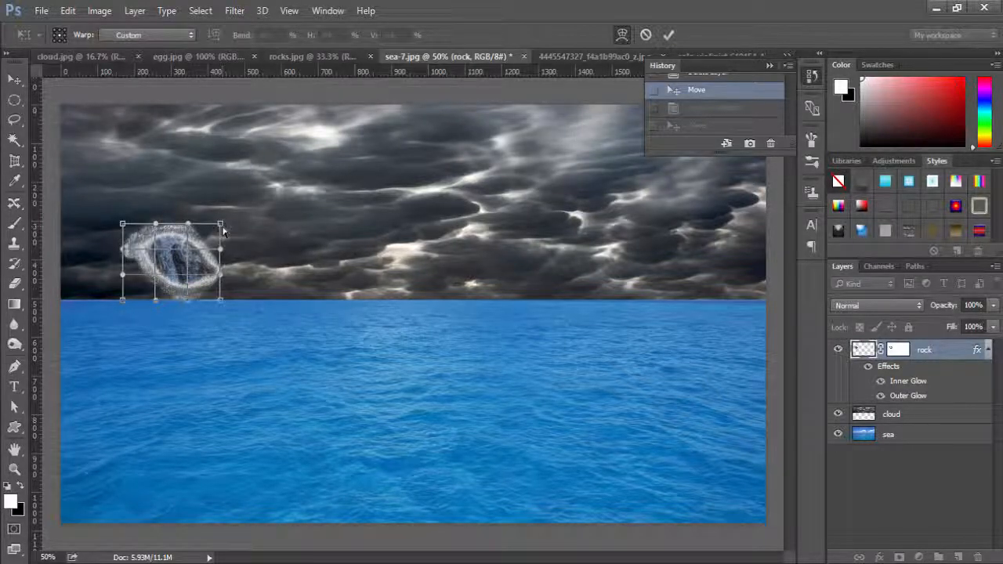
pyautogui.moveTo(221, 227)
pyautogui.mouseDown()
pyautogui.moveTo(282, 171)
pyautogui.moveTo(459, 49)
pyautogui.moveTo(448, 51)
pyautogui.mouseUp()
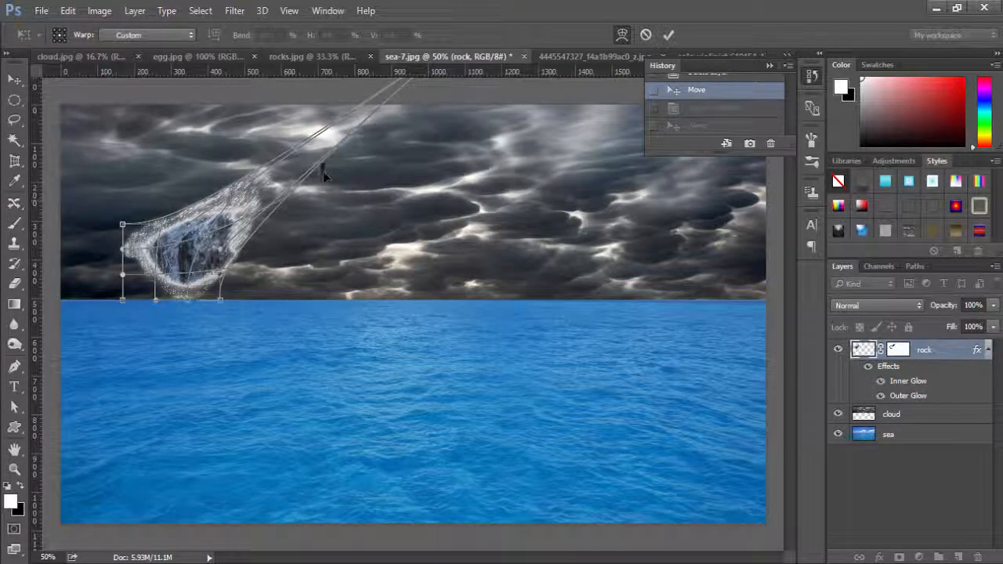
pyautogui.moveTo(287, 175)
pyautogui.mouseDown()
pyautogui.moveTo(361, 130)
pyautogui.moveTo(290, 155)
pyautogui.moveTo(362, 119)
pyautogui.moveTo(368, 104)
pyautogui.moveTo(340, 142)
pyautogui.moveTo(369, 117)
pyautogui.moveTo(308, 165)
pyautogui.mouseUp()
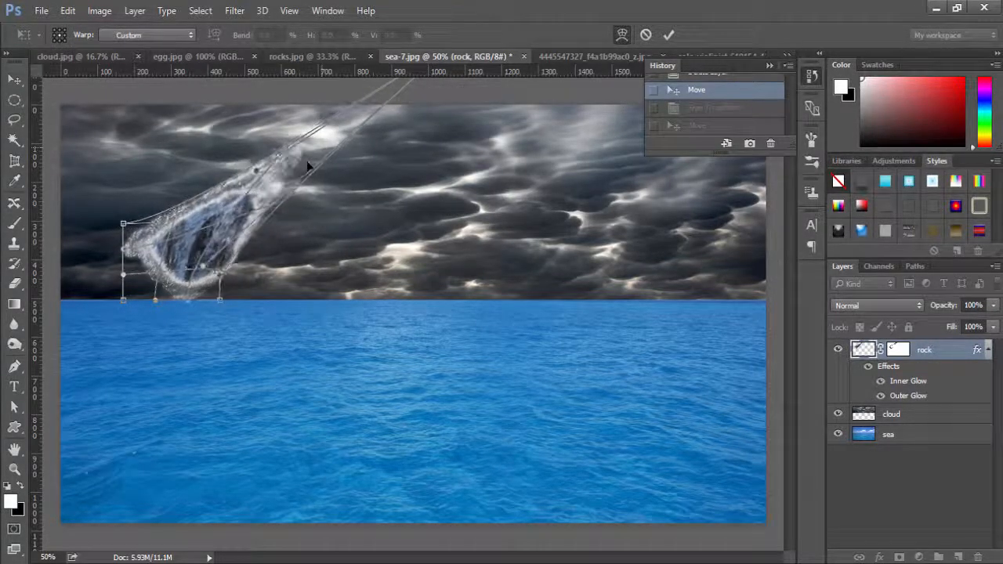
pyautogui.moveTo(169, 212); pyautogui.dragTo(195, 214)
pyautogui.moveTo(219, 301); pyautogui.dragTo(212, 285)
pyautogui.moveTo(376, 101); pyautogui.dragTo(425, 68)
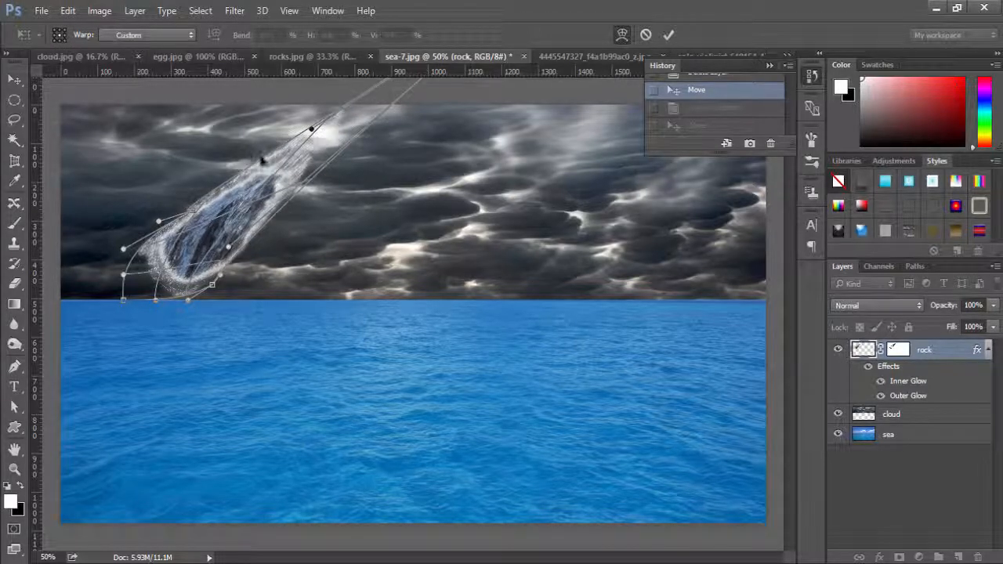
pyautogui.moveTo(278, 157)
pyautogui.mouseDown()
pyautogui.moveTo(298, 161)
pyautogui.moveTo(305, 152)
pyautogui.mouseUp()
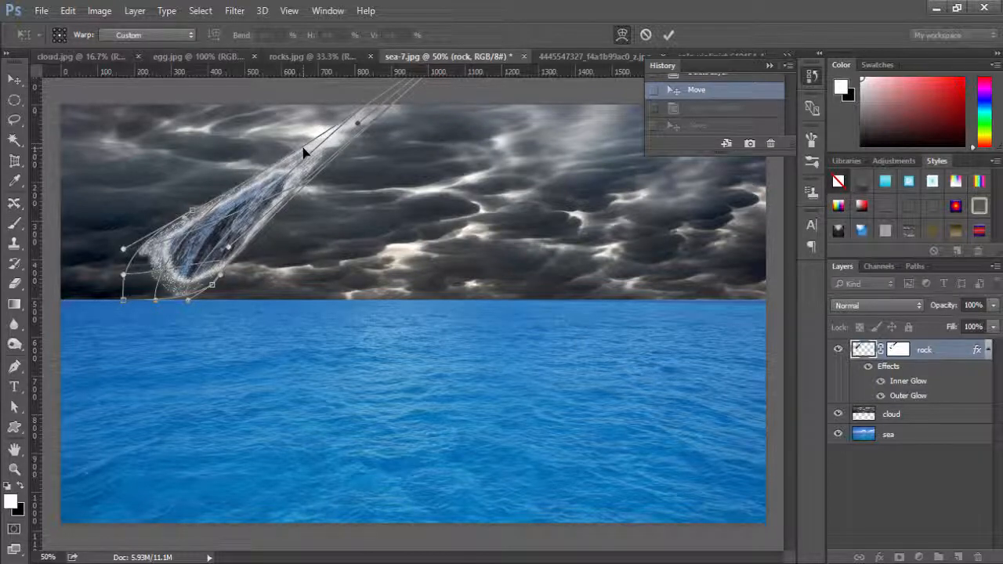
pyautogui.click(668, 35)
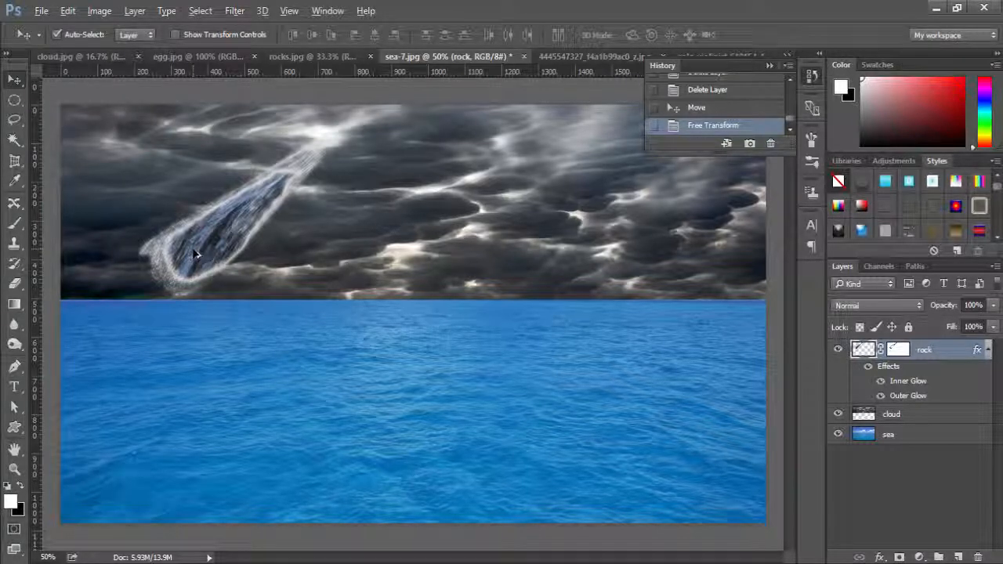
# Duplicate the meteor twice across the sky to the right and shift the middle copy slightly up and right.
pyautogui.moveTo(195, 253); pyautogui.dragTo(374, 249)
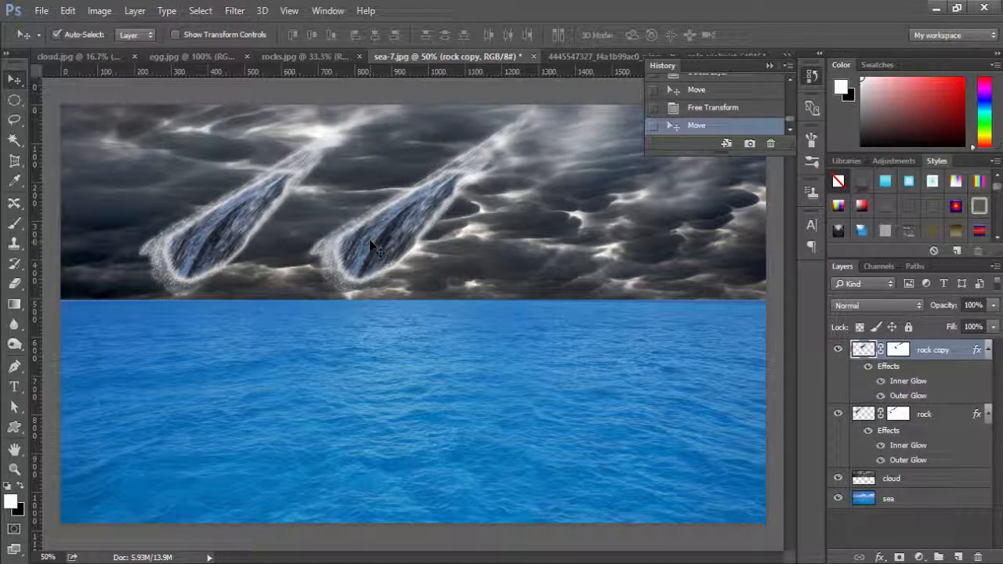
pyautogui.moveTo(370, 246); pyautogui.dragTo(559, 233)
pyautogui.moveTo(381, 237); pyautogui.dragTo(408, 217)
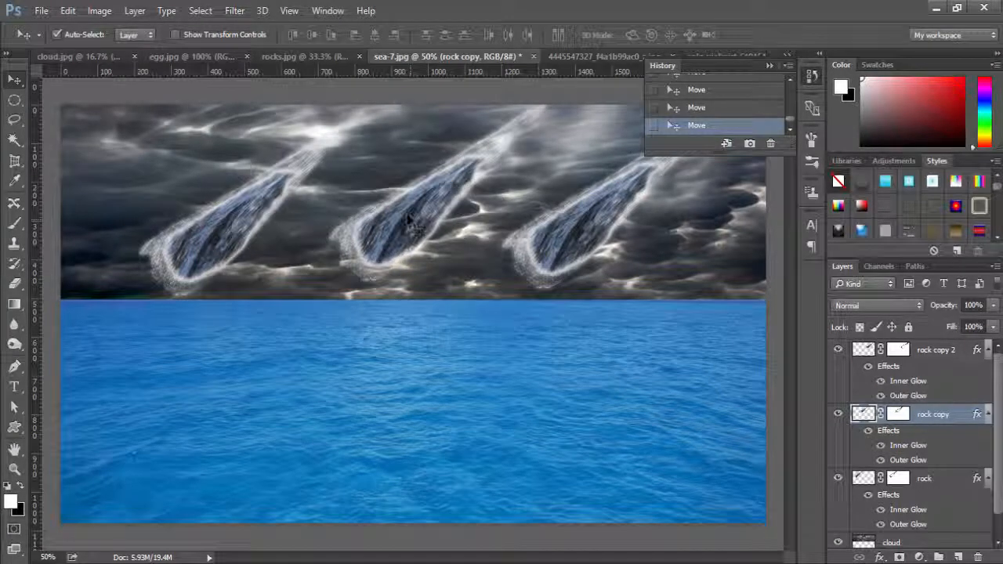
# Scale the middle meteor down to about 61% width and 55% height and adjust its position between the other two.
pyautogui.hotkey('ctrl', 't')
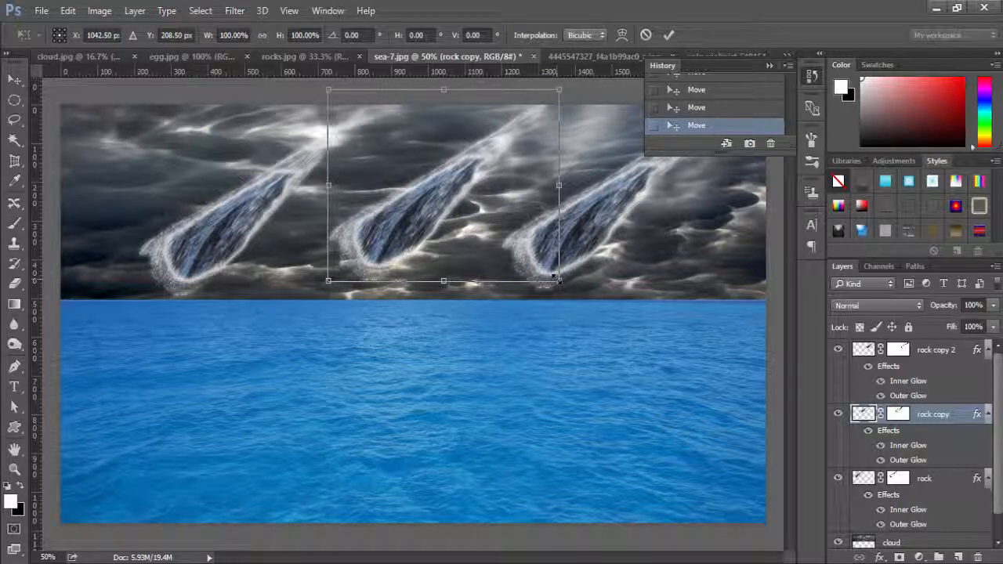
pyautogui.moveTo(556, 280); pyautogui.dragTo(520, 240)
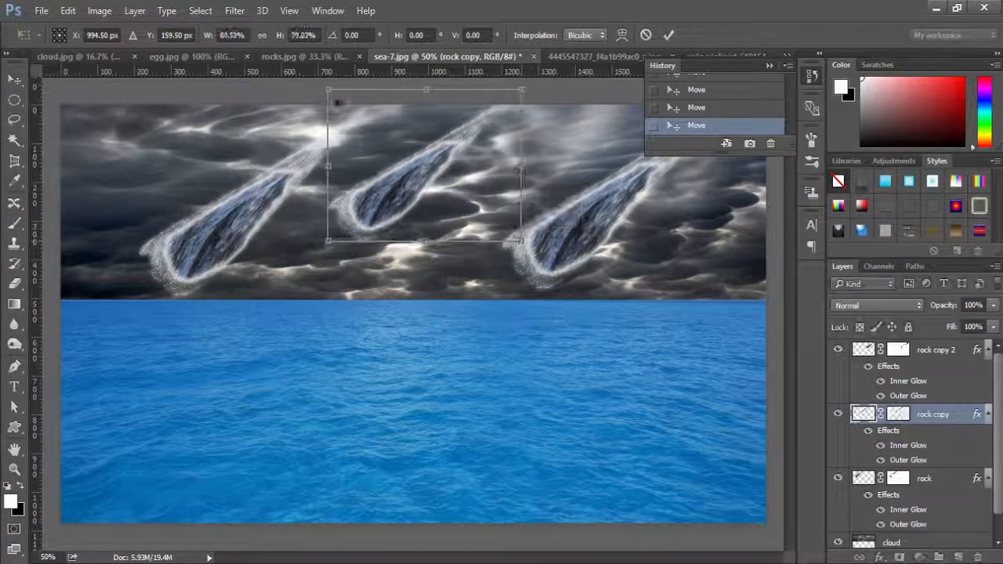
pyautogui.moveTo(328, 91); pyautogui.dragTo(369, 128)
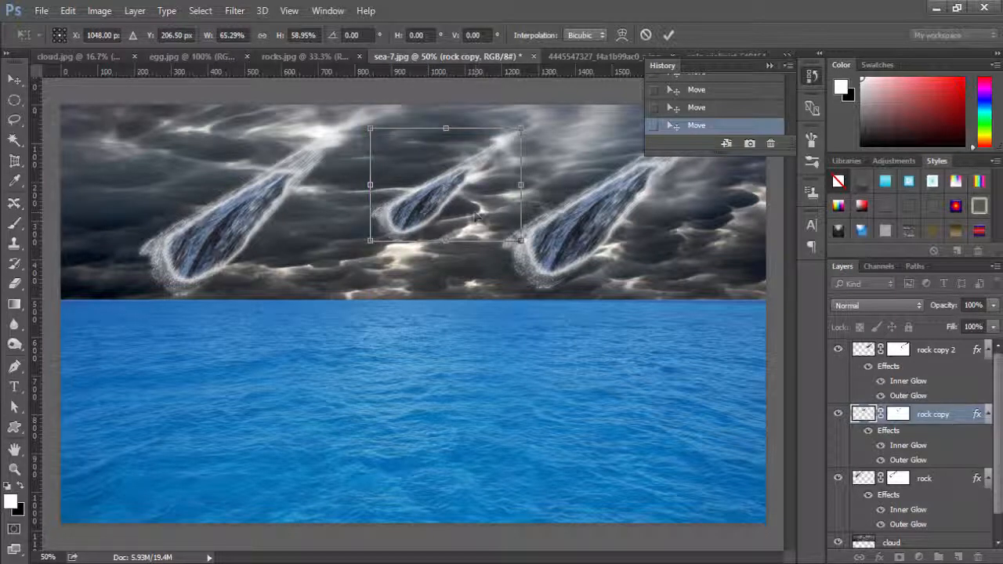
pyautogui.moveTo(520, 240); pyautogui.dragTo(511, 233)
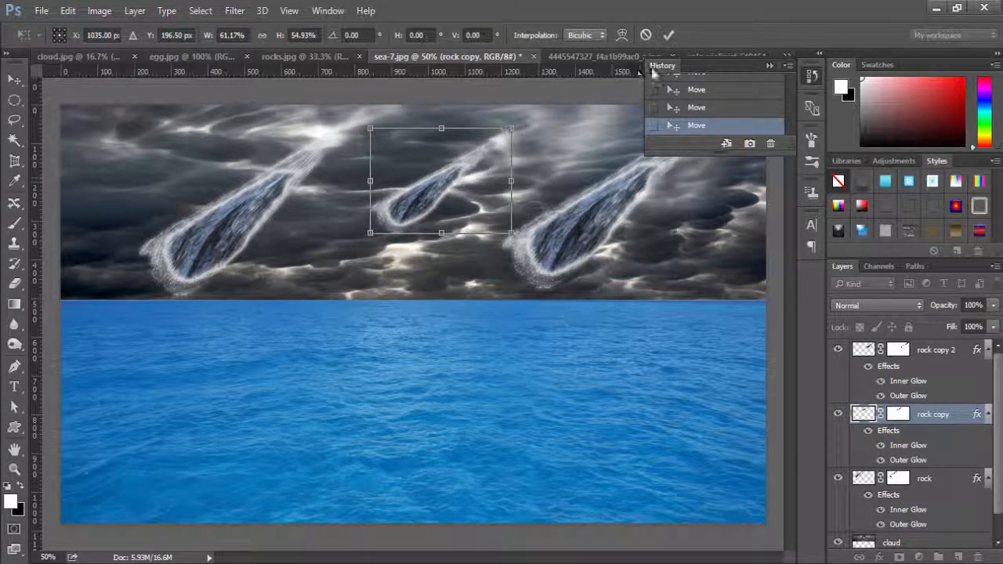
pyautogui.click(669, 35)
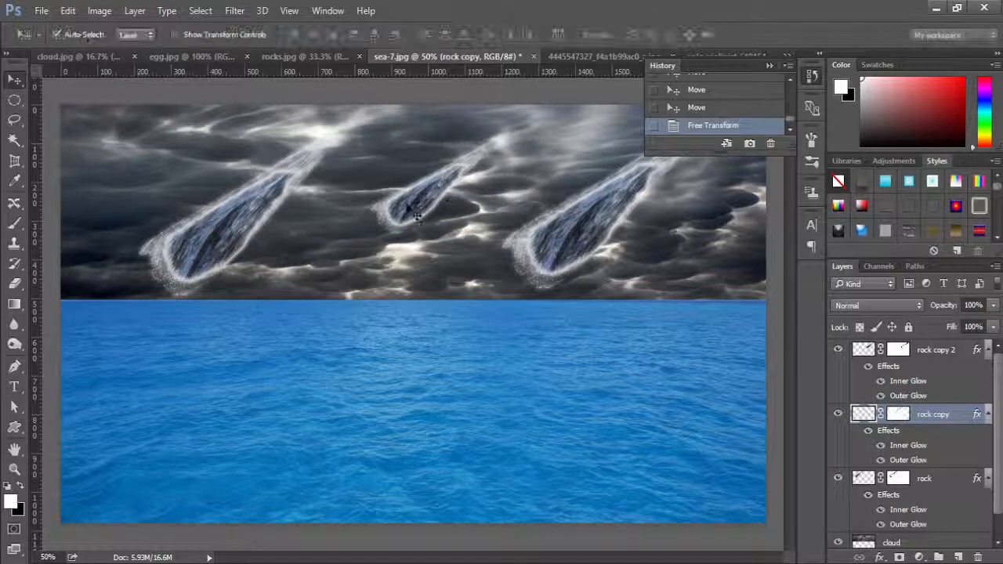
pyautogui.moveTo(468, 178); pyautogui.dragTo(431, 201)
pyautogui.click(768, 68)
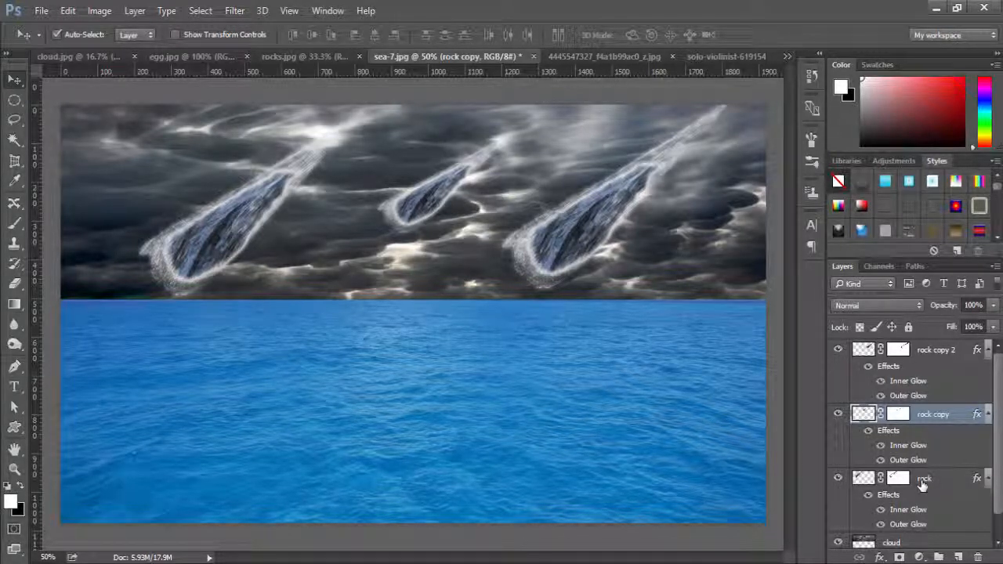
# Group the three meteor layers rock, rock copy and rock copy 2, and name the group "rocks".
pyautogui.press('ctrl')
pyautogui.keyDown('ctrl'); pyautogui.click(923, 484); pyautogui.keyUp('ctrl')
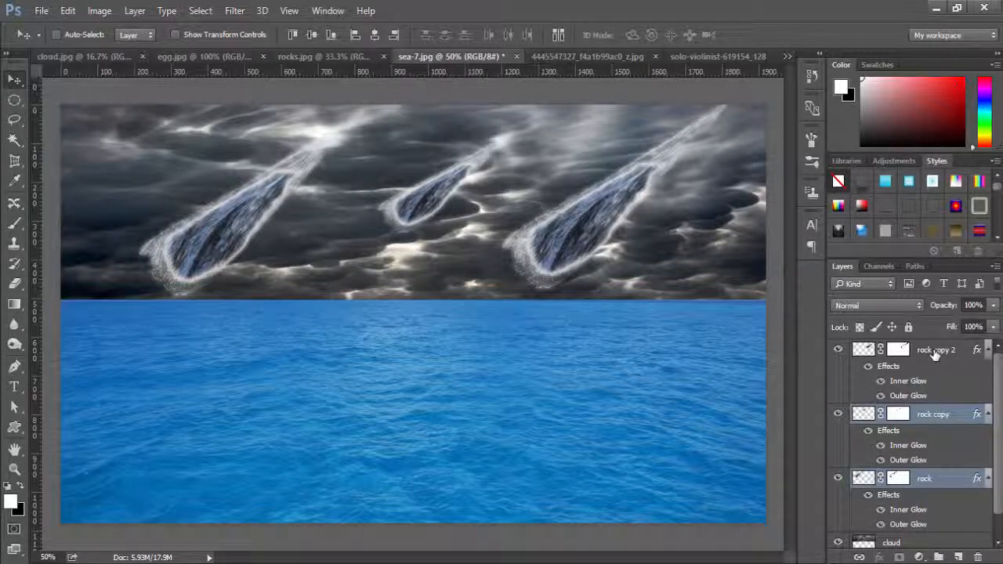
pyautogui.keyDown('ctrl'); pyautogui.click(935, 354); pyautogui.keyUp('ctrl')
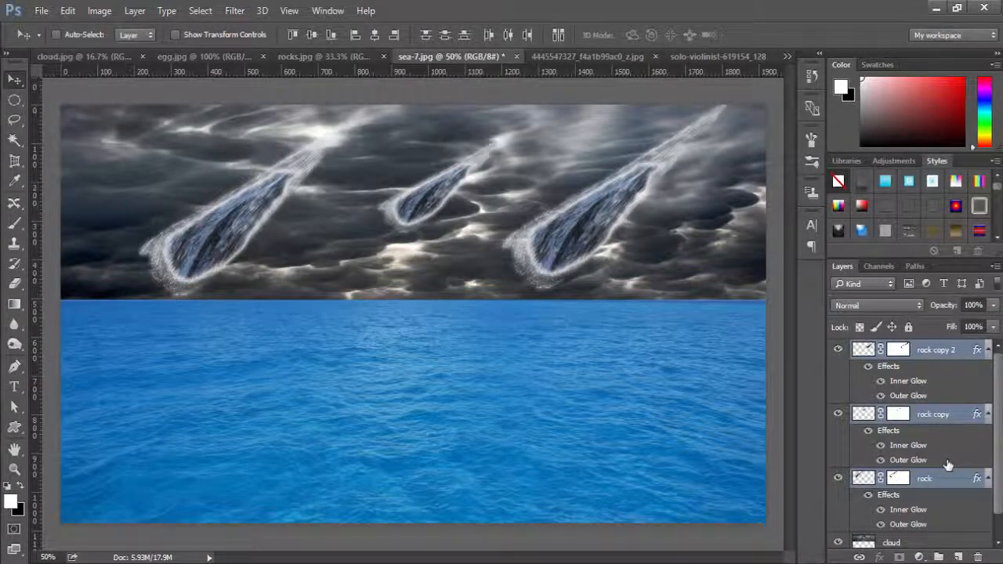
pyautogui.hotkey('ctrl', 'g')
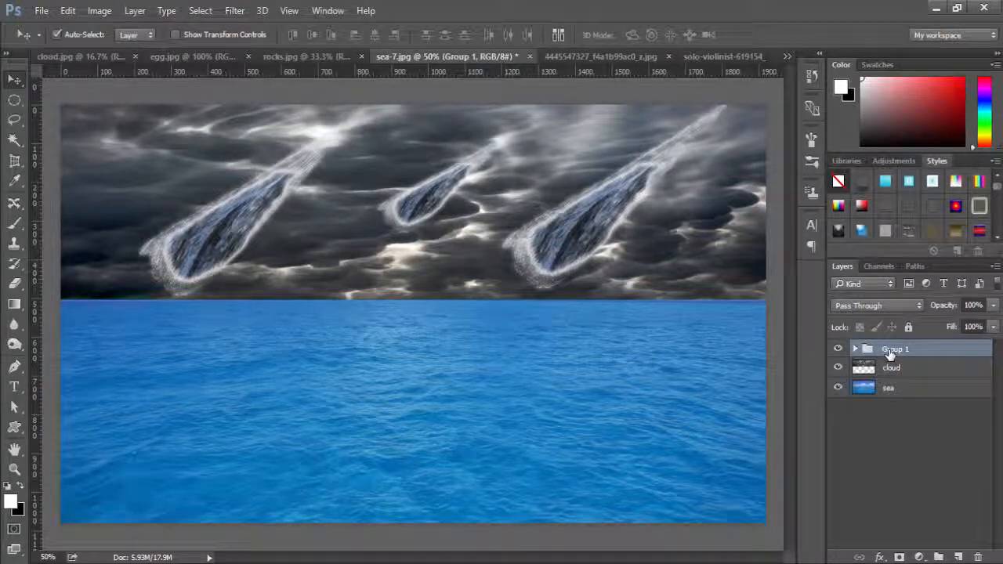
pyautogui.doubleClick(891, 350)
pyautogui.write('rocks')
pyautogui.press('Return')
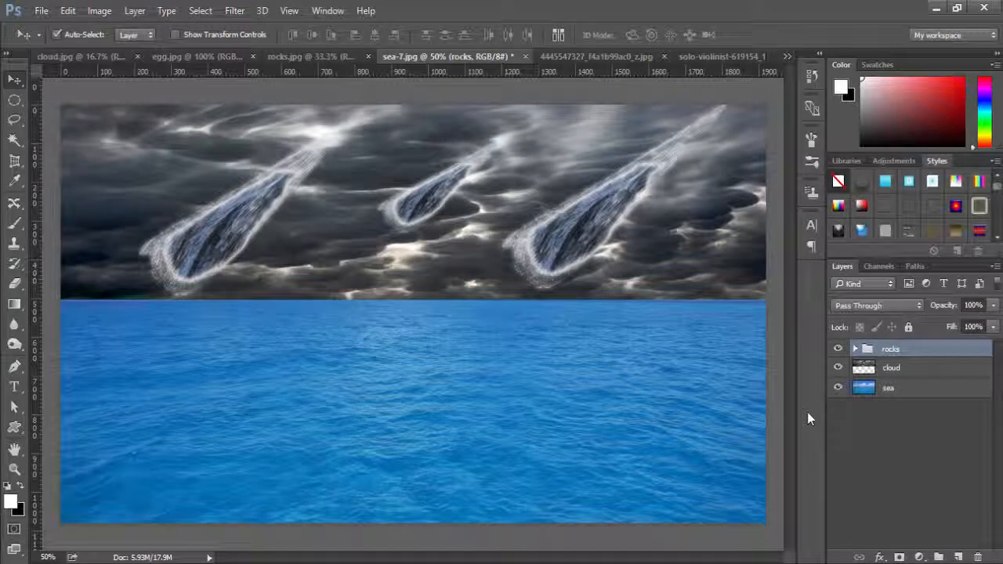
# Add a Color Balance adjustment layer above the rocks group with midtones at Cyan-Red +100 and Yellow-Blue -100.
pyautogui.click(919, 557)
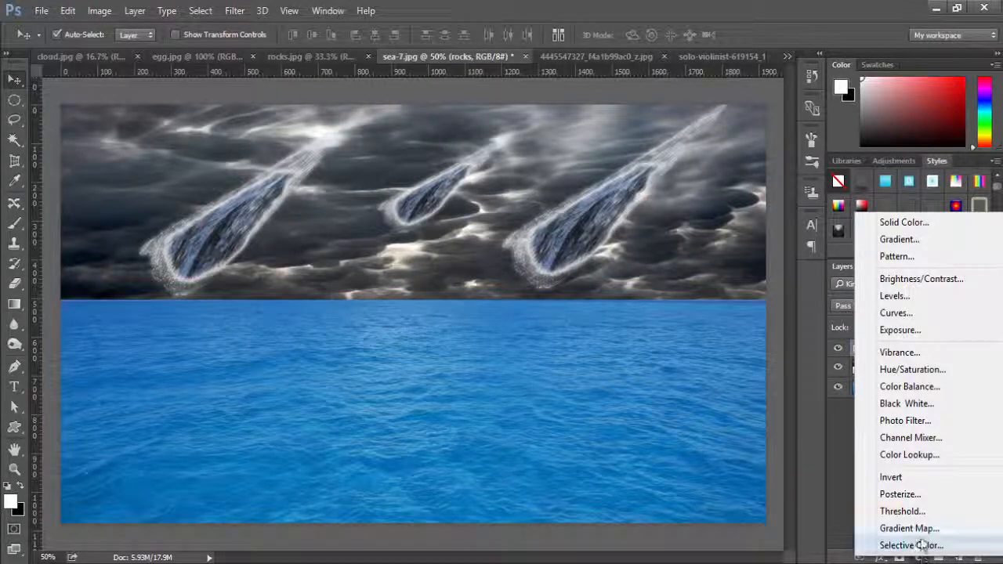
pyautogui.click(923, 391)
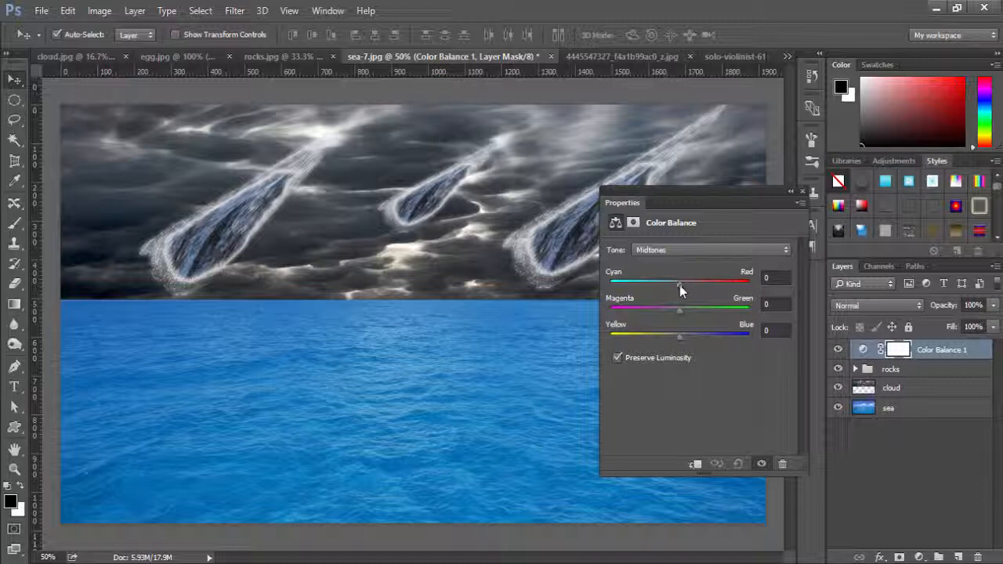
pyautogui.moveTo(681, 285); pyautogui.dragTo(752, 292)
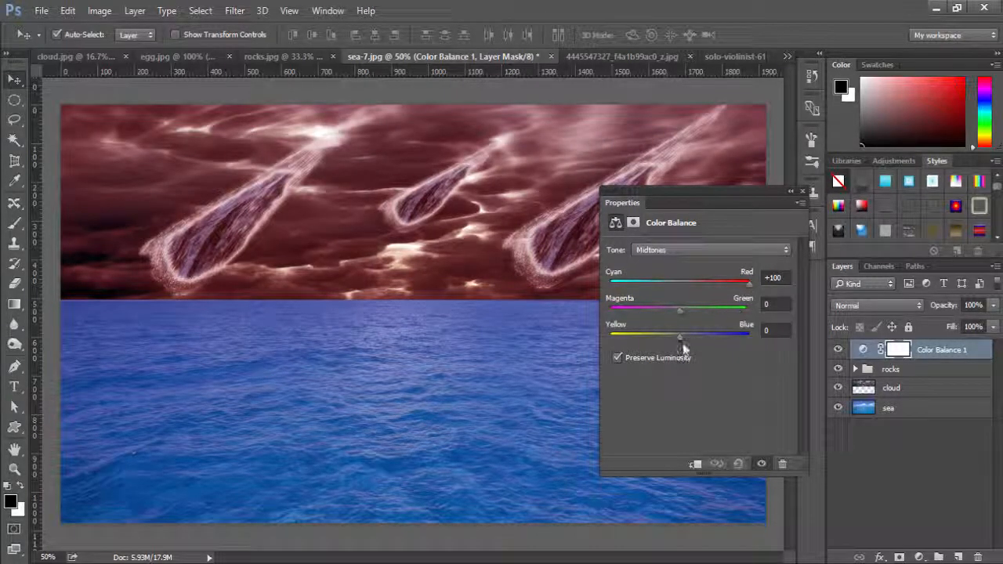
pyautogui.moveTo(680, 339); pyautogui.dragTo(607, 342)
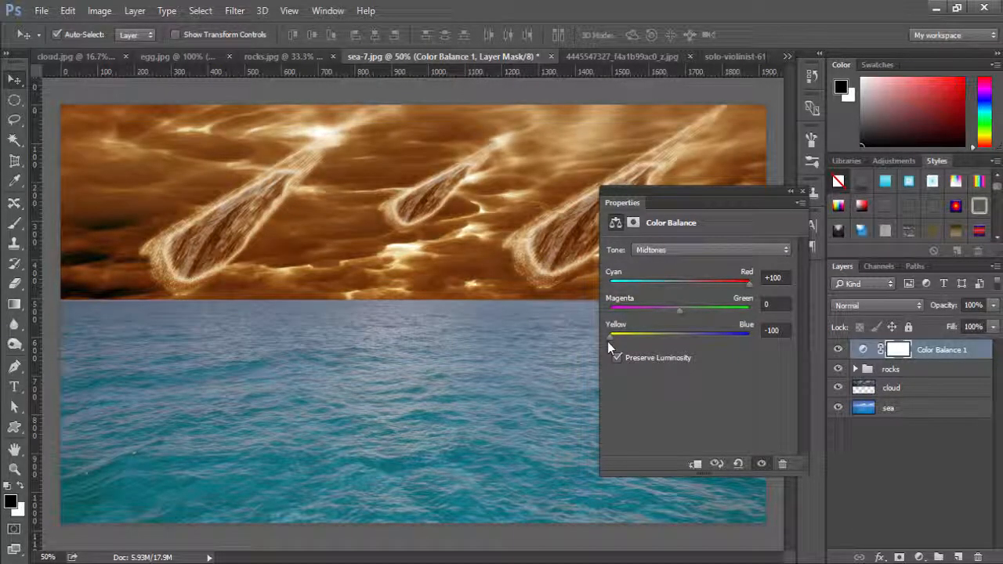
# Set the Color Balance shadows to Cyan-Red +100 and Yellow-Blue -100.
pyautogui.click(785, 250)
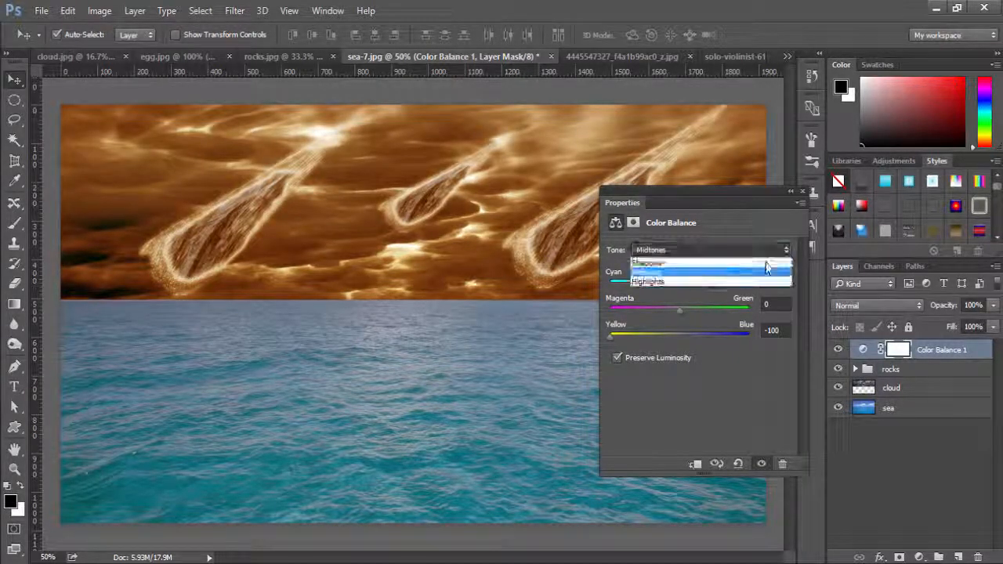
pyautogui.click(682, 264)
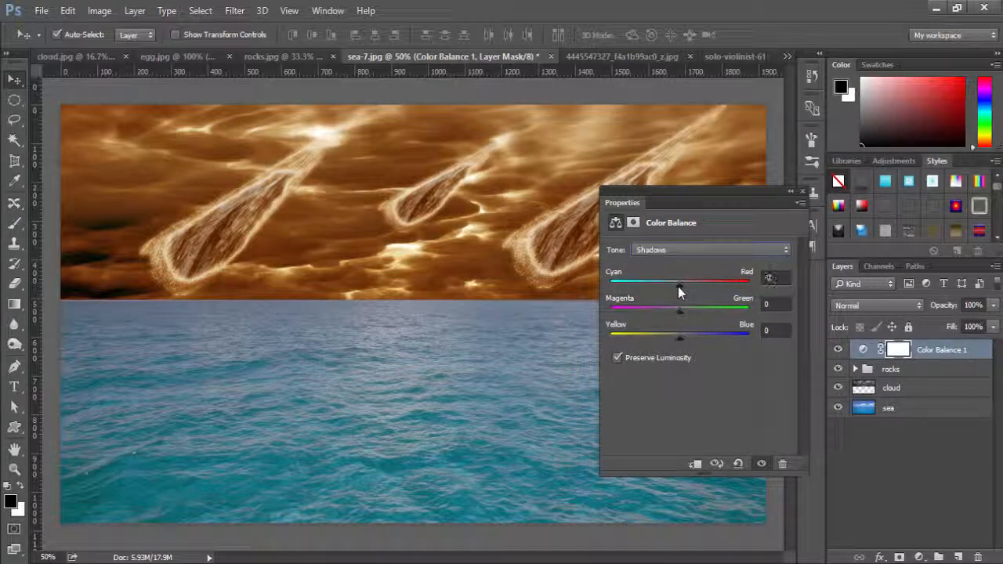
pyautogui.moveTo(679, 284); pyautogui.dragTo(753, 282)
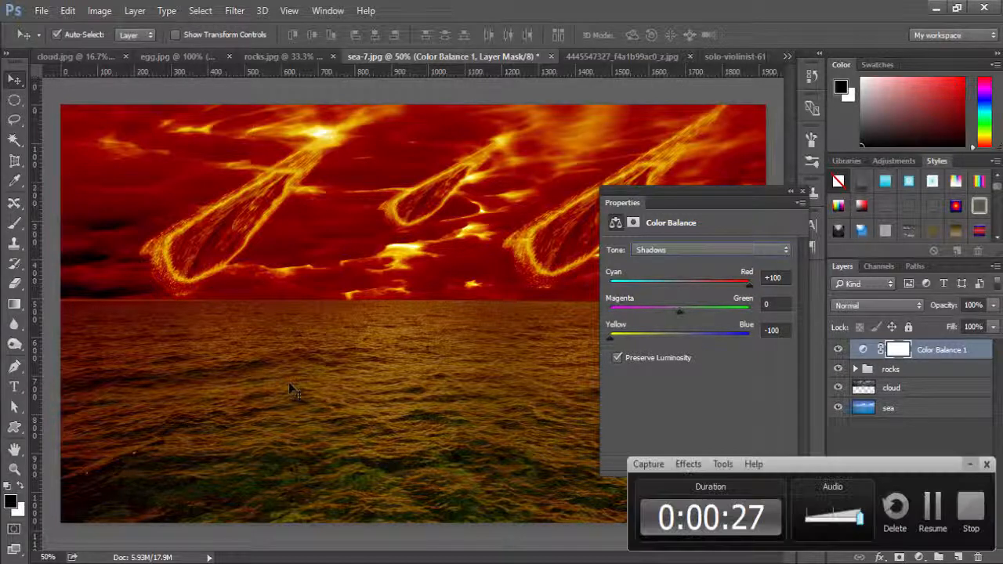
# Set the Color Balance highlights to Cyan-Red +100 and close the adjustment's properties.
pyautogui.click(773, 254)
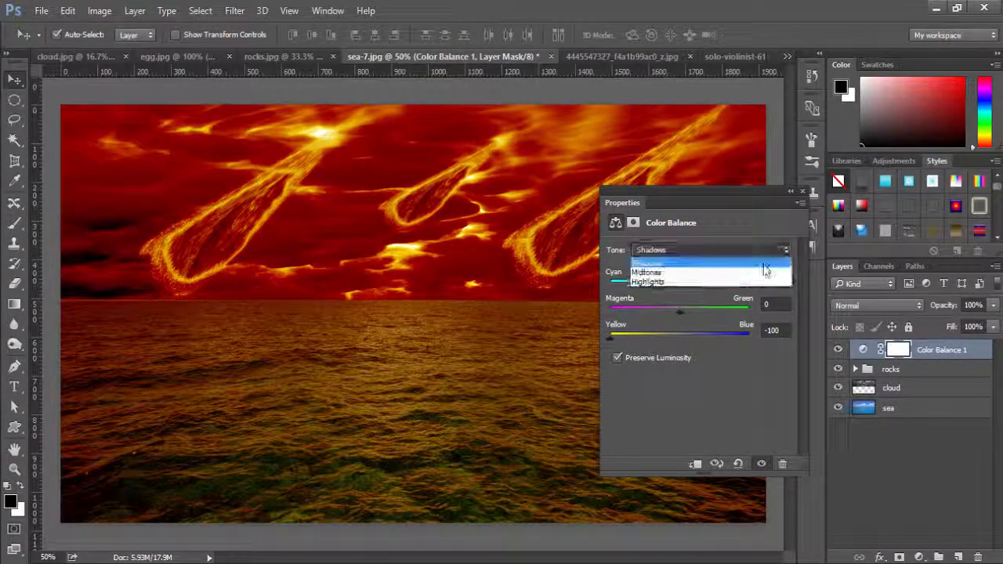
pyautogui.click(699, 283)
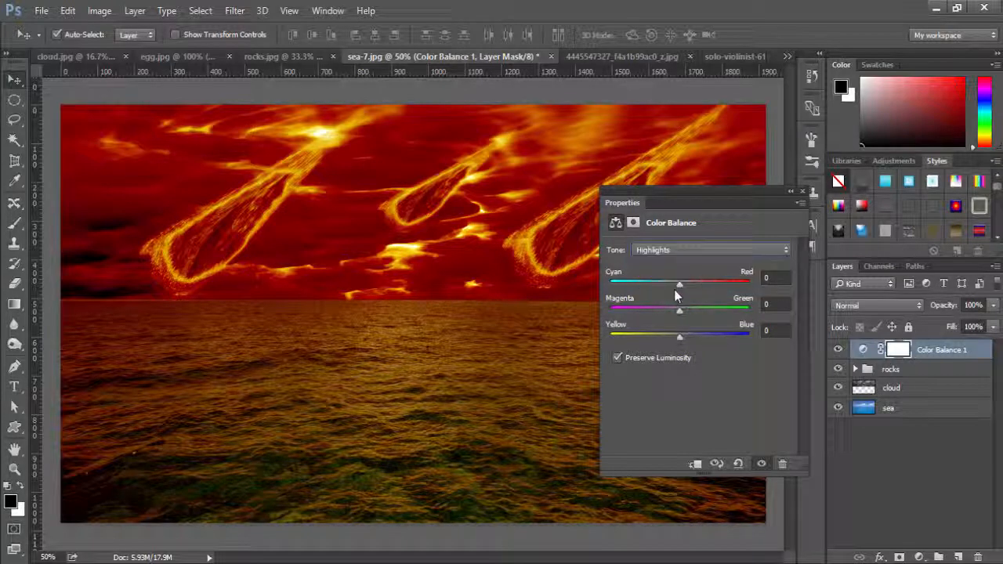
pyautogui.moveTo(680, 285); pyautogui.dragTo(750, 287)
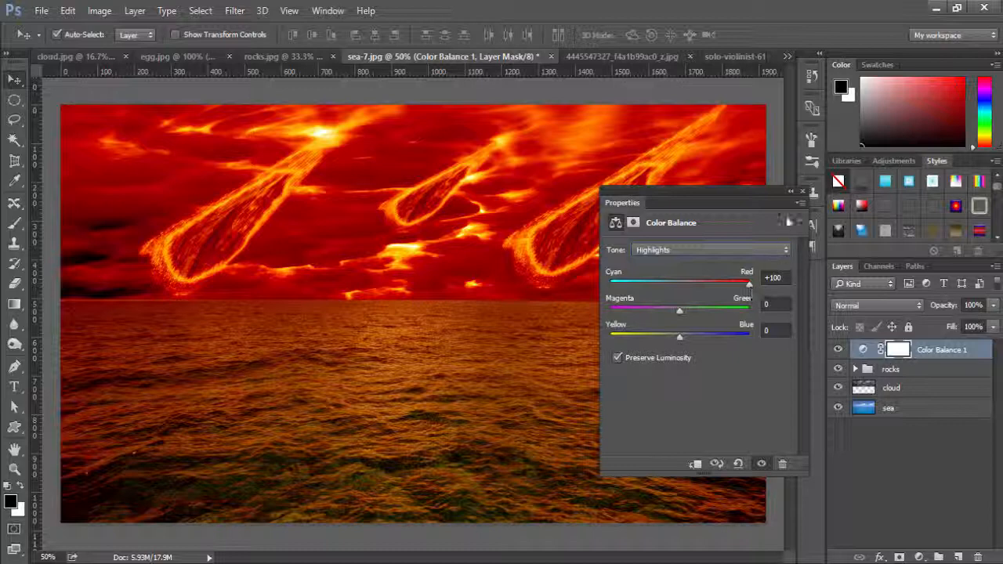
pyautogui.click(637, 387)
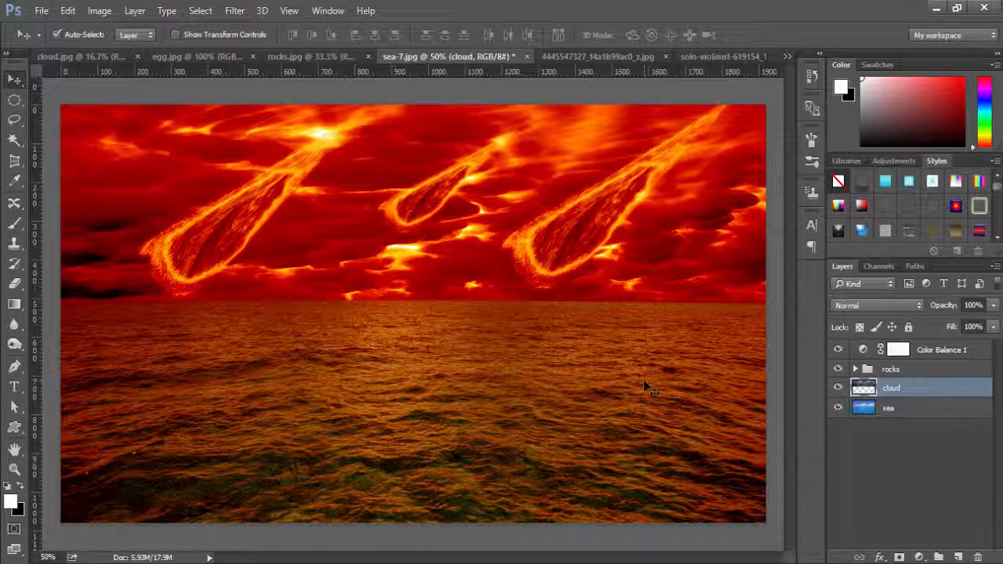
# Switch to egg.jpg and unlock its Background so it becomes a regular layer.
pyautogui.click(195, 56)
pyautogui.moveTo(400, 296); pyautogui.dragTo(383, 297)
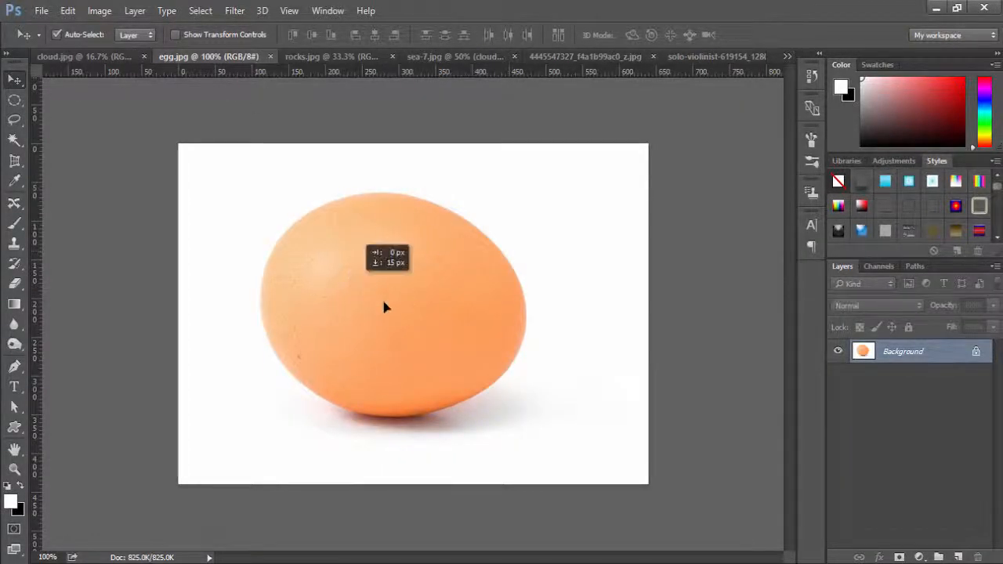
pyautogui.click(497, 230)
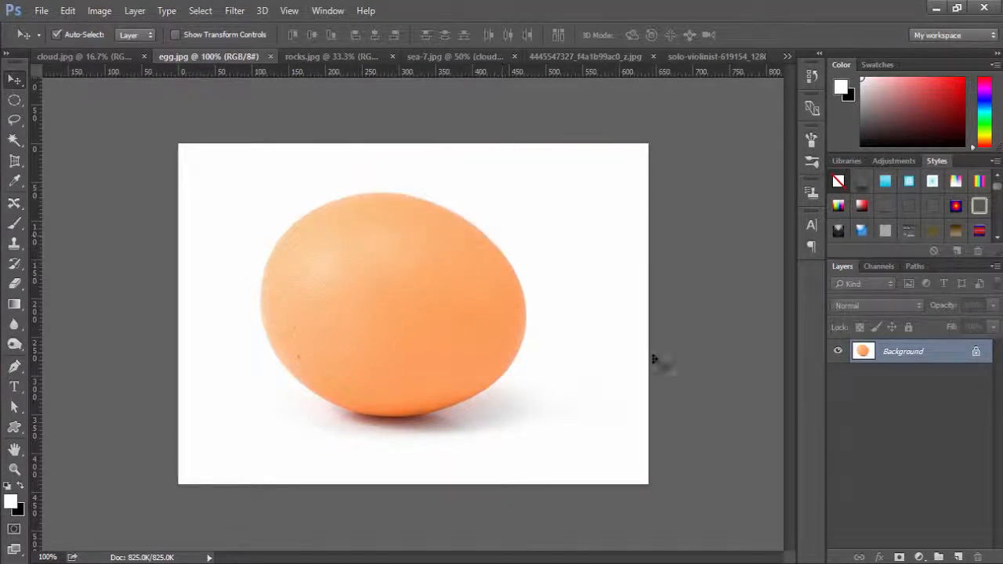
pyautogui.click(975, 352)
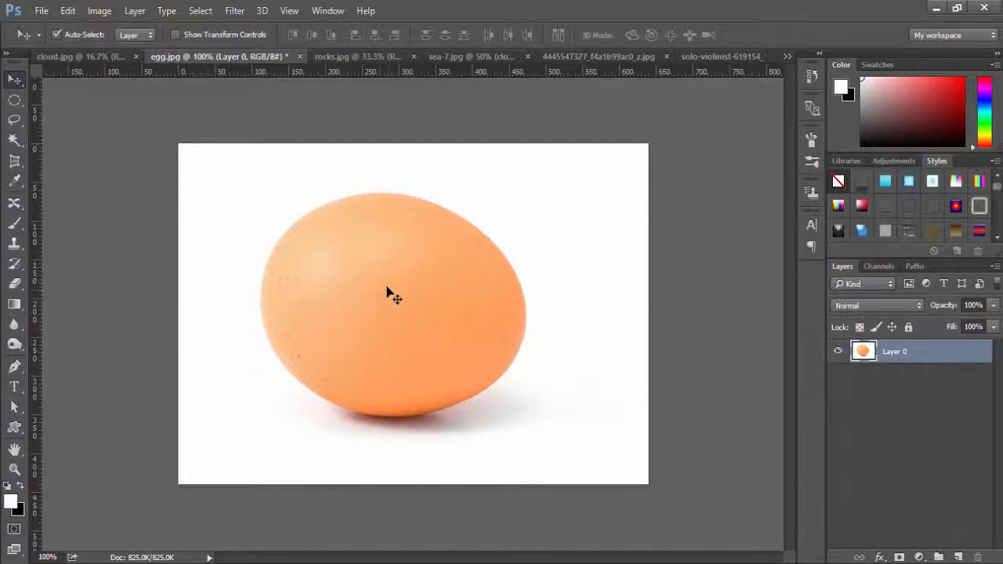
# Try to outline the egg with an Elliptical Marquee selection and discard it.
pyautogui.click(14, 99)
pyautogui.click(15, 79)
pyautogui.click(15, 143)
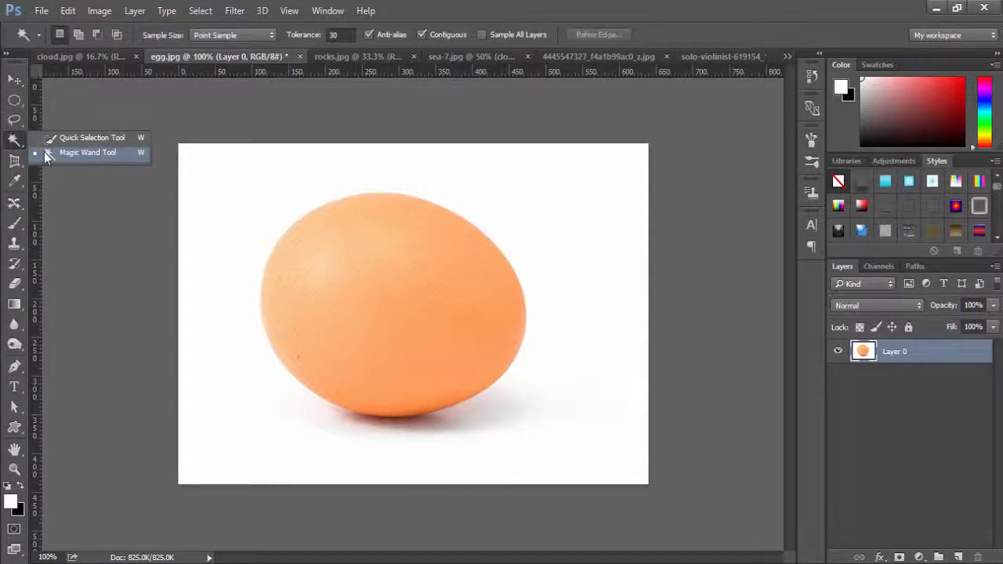
pyautogui.click(13, 102)
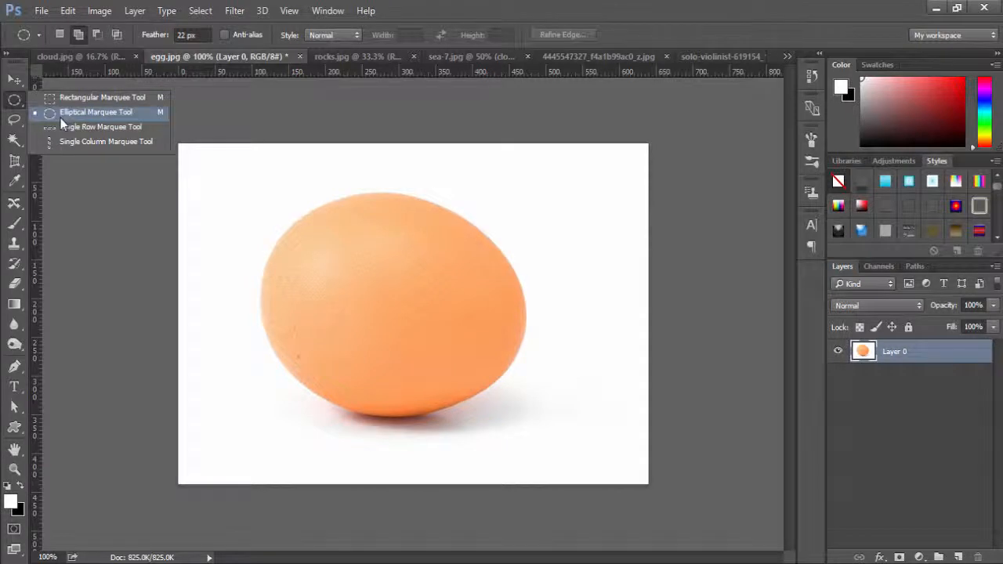
pyautogui.click(60, 117)
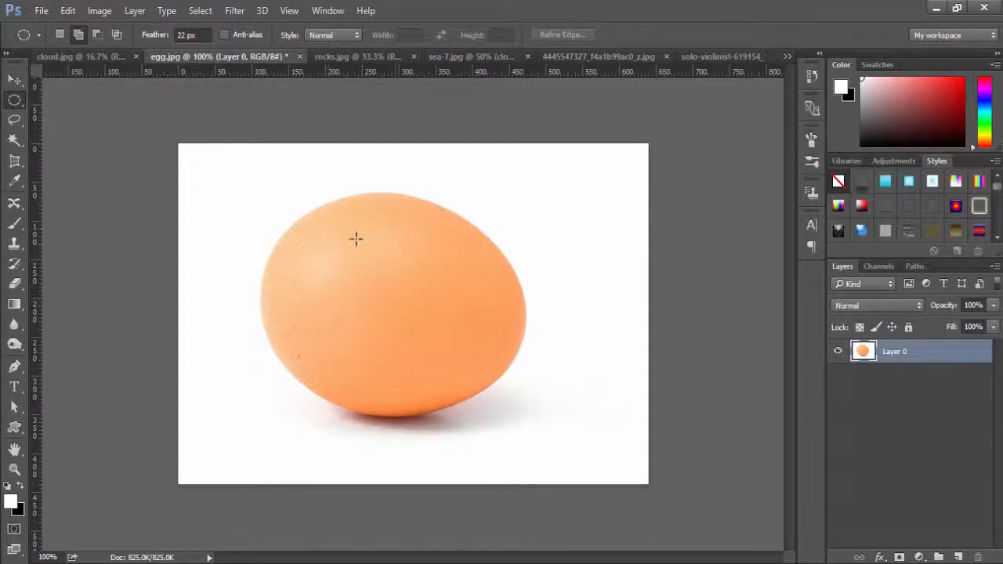
pyautogui.moveTo(296, 221); pyautogui.dragTo(515, 405)
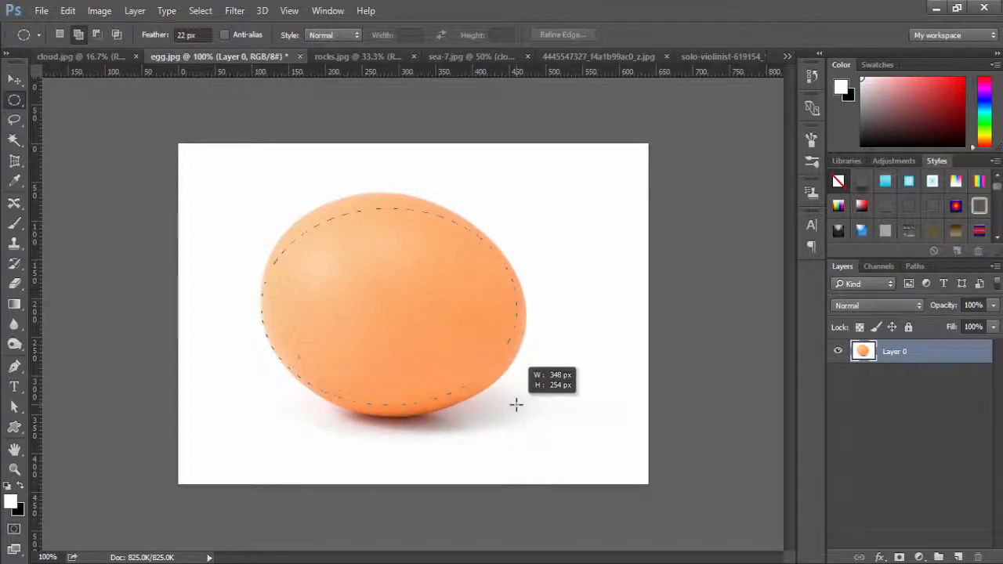
pyautogui.moveTo(515, 405)
pyautogui.mouseDown()
pyautogui.moveTo(514, 389)
pyautogui.moveTo(521, 424)
pyautogui.mouseUp()
pyautogui.press('space')
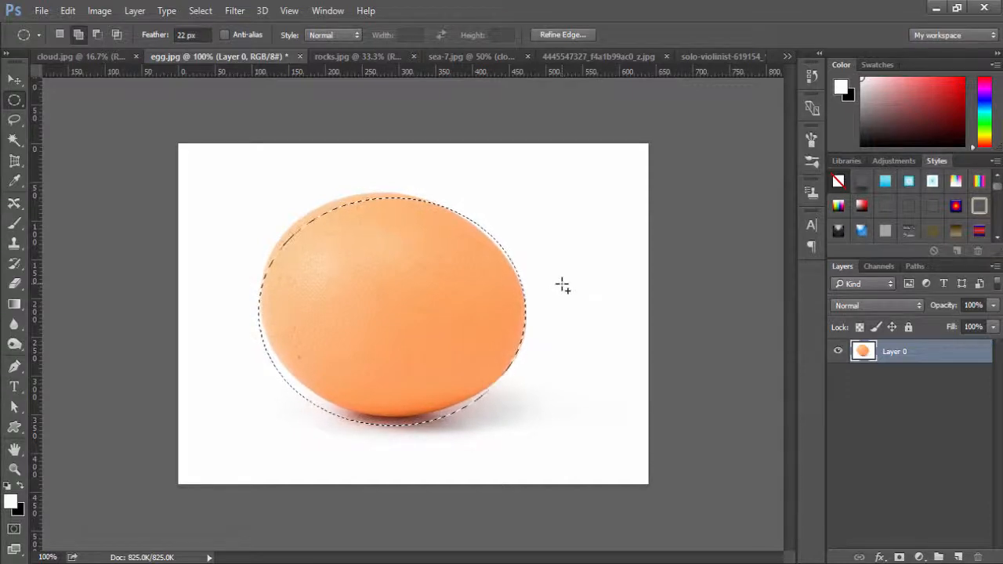
pyautogui.click(463, 286)
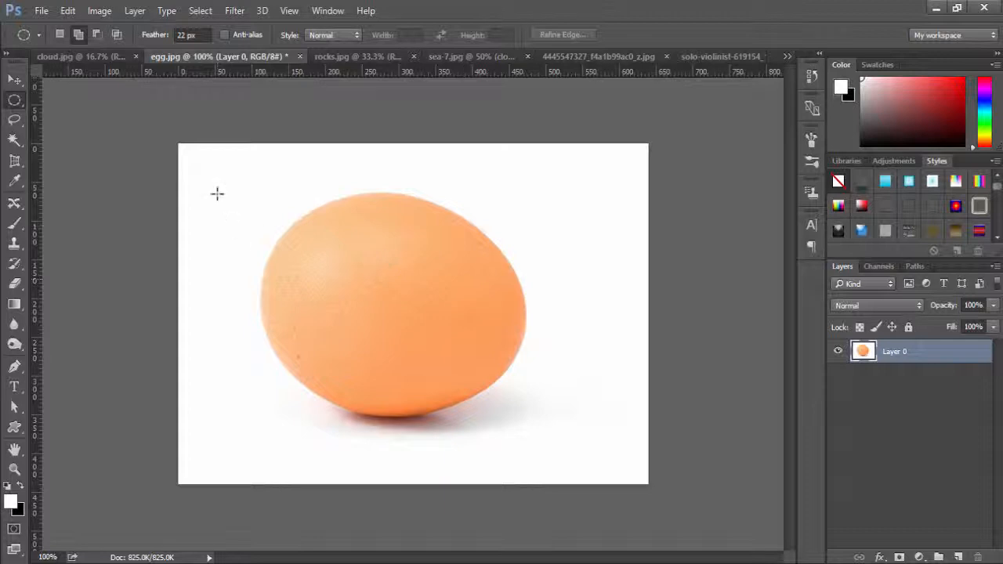
# Select the white background around the egg with the Magic Wand and add the shadow beneath it with the Quick Selection tool.
pyautogui.click(14, 146)
pyautogui.click(55, 153)
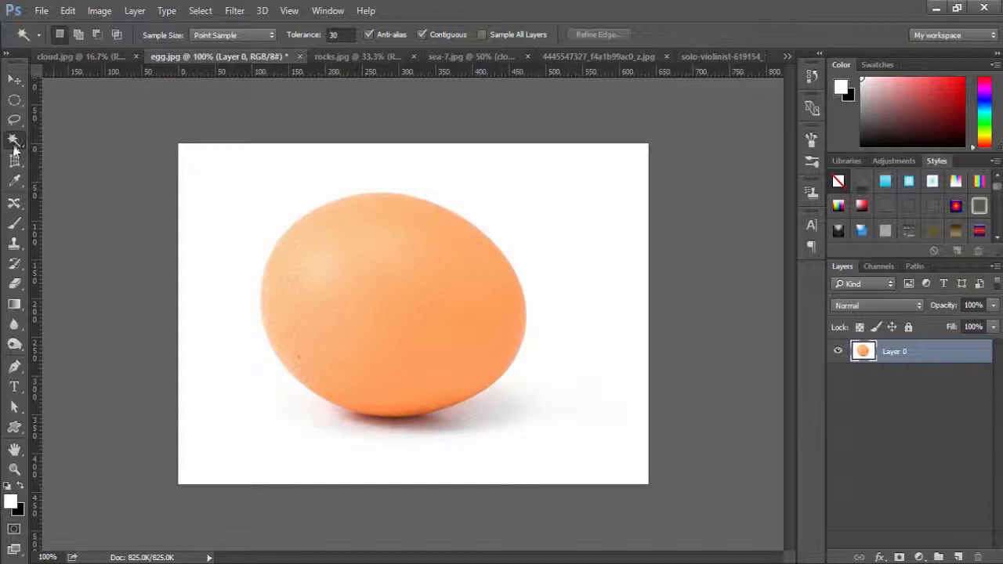
pyautogui.click(242, 203)
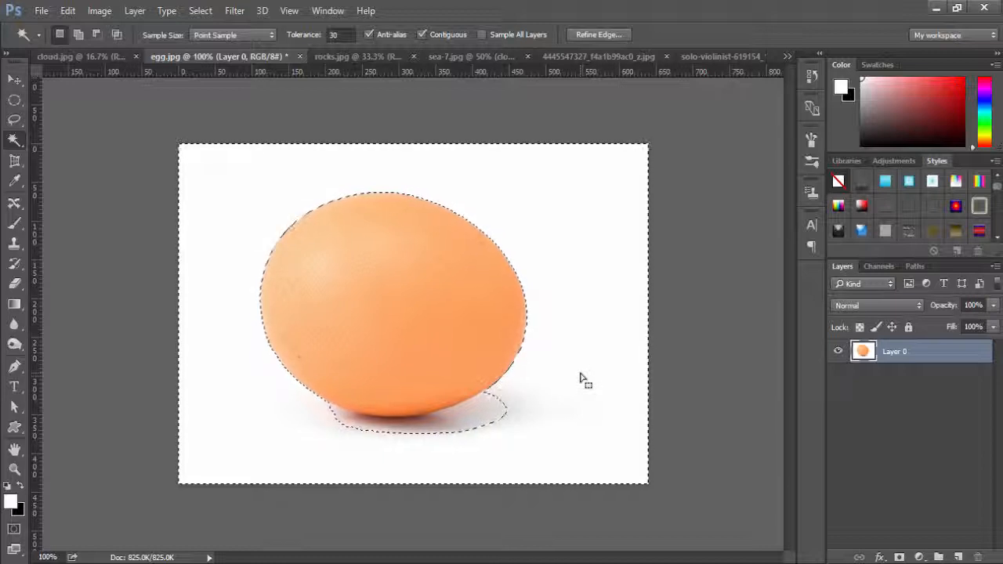
pyautogui.rightClick(15, 140)
pyautogui.click(88, 138)
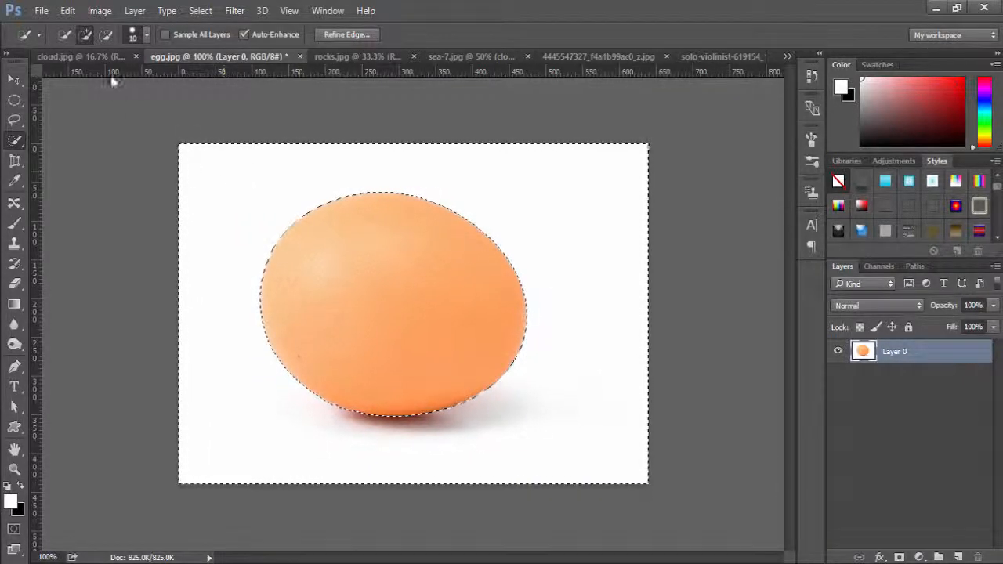
# Invert the background selection so that only the egg is selected.
pyautogui.click(201, 11)
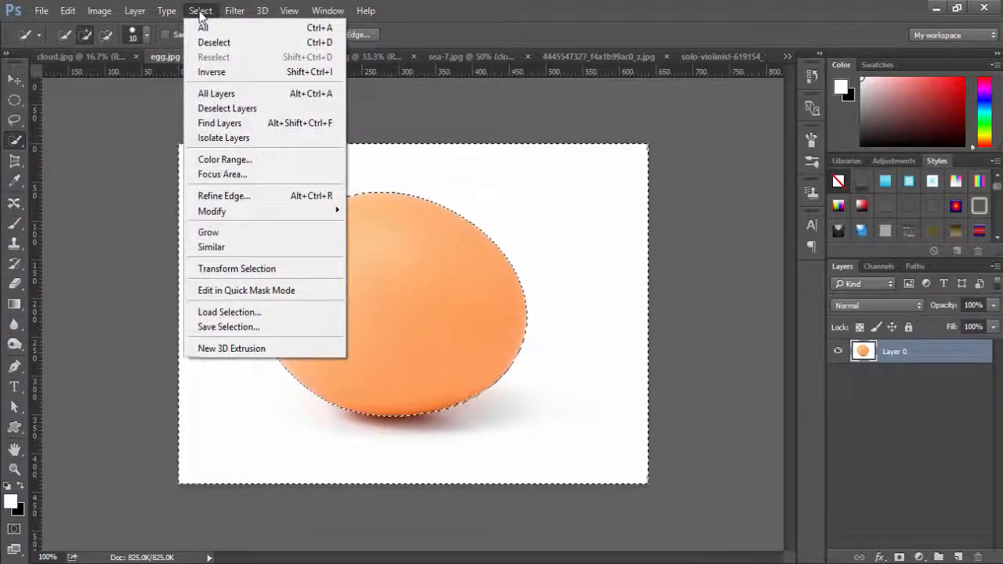
pyautogui.click(233, 72)
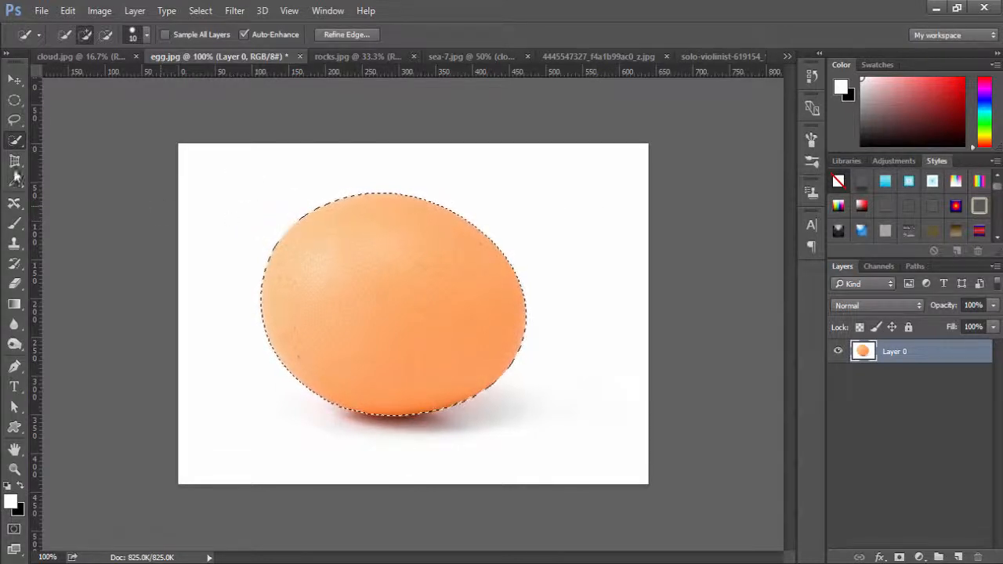
pyautogui.rightClick(14, 139)
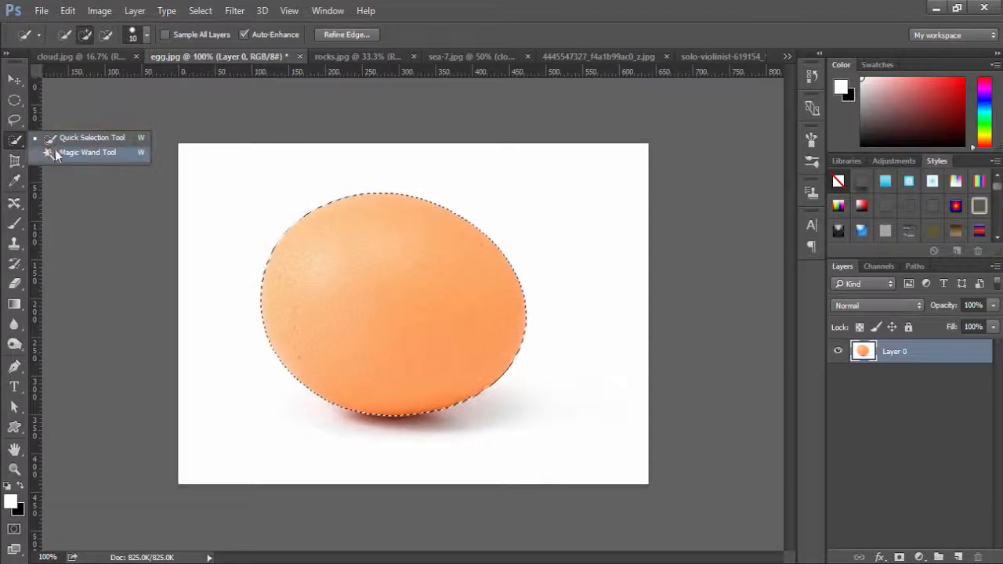
pyautogui.click(13, 142)
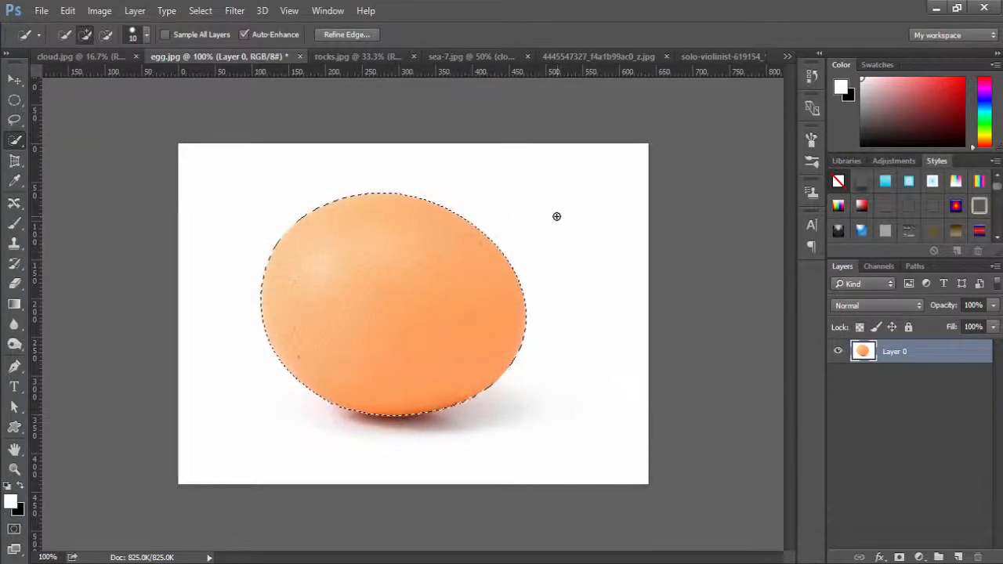
# Refine the edge of the egg selection with Smart Radius on, Radius 3.1 px, Smooth 10 and Feather 2.1 px.
pyautogui.click(199, 11)
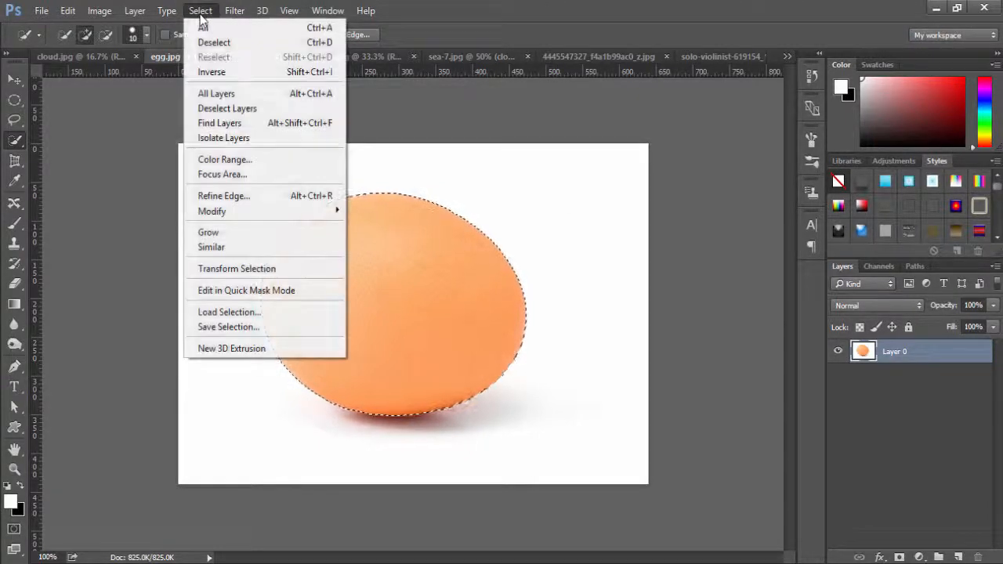
pyautogui.click(237, 197)
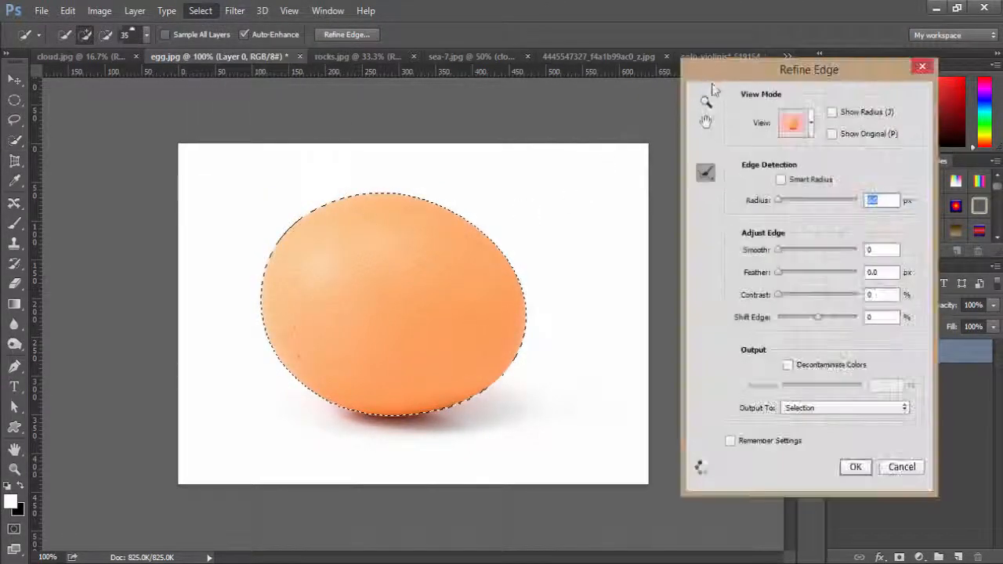
pyautogui.moveTo(720, 72); pyautogui.dragTo(636, 73)
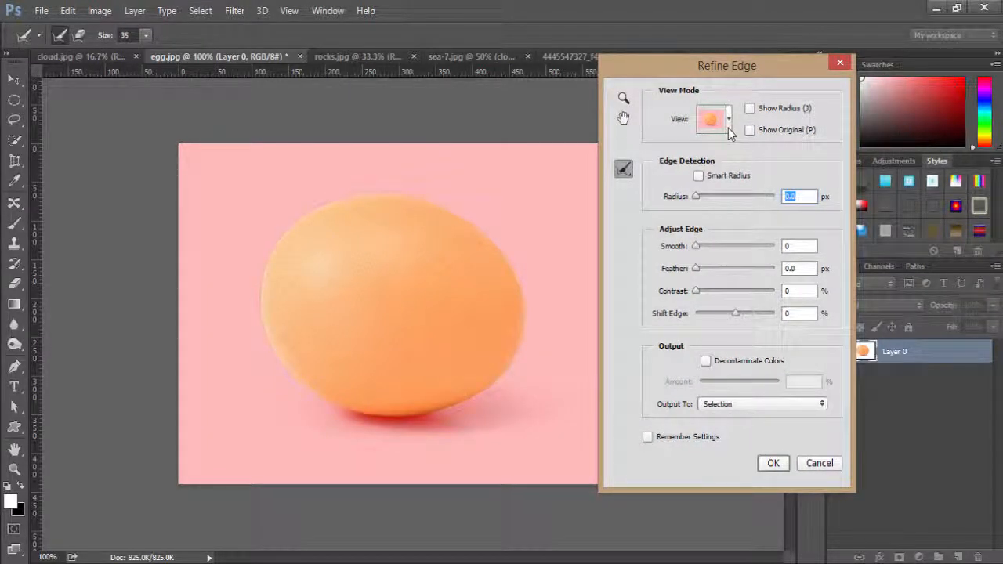
pyautogui.click(698, 177)
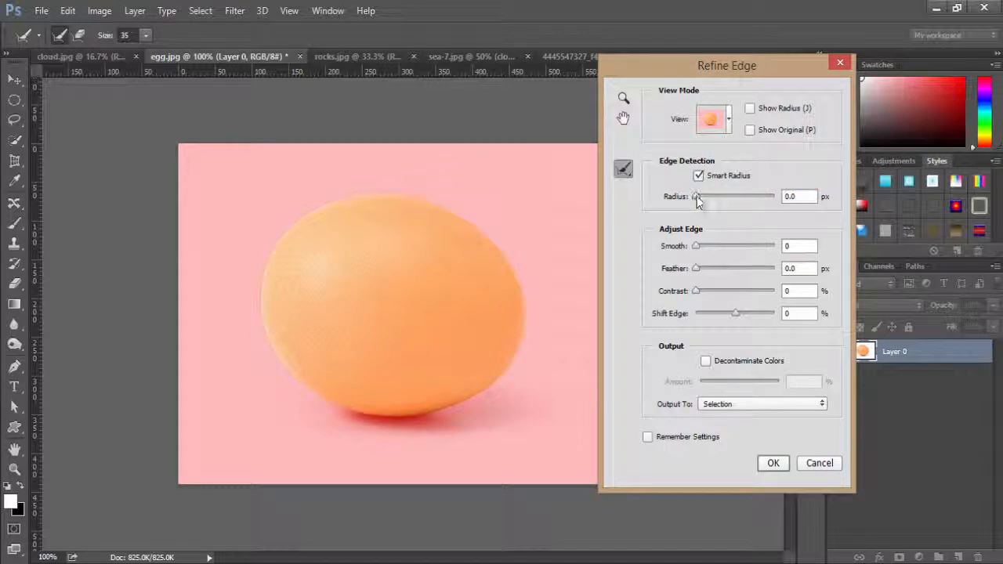
pyautogui.moveTo(698, 200); pyautogui.dragTo(712, 201)
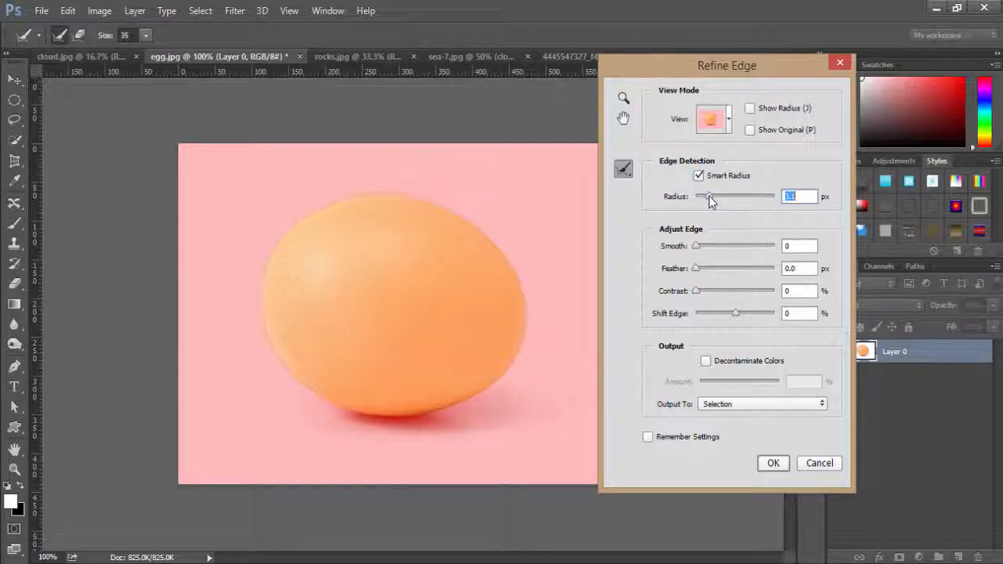
pyautogui.click(697, 246)
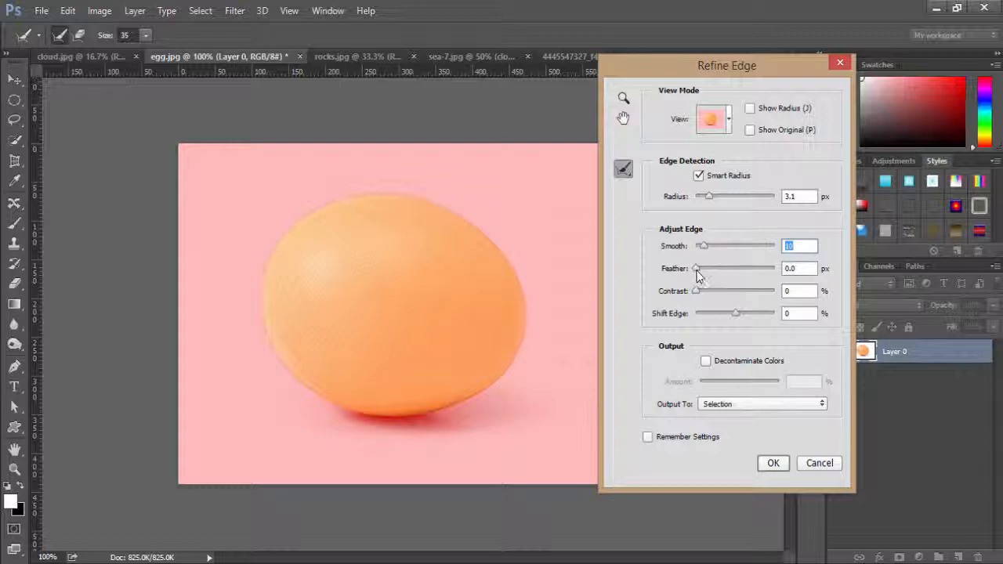
pyautogui.moveTo(696, 270); pyautogui.dragTo(704, 270)
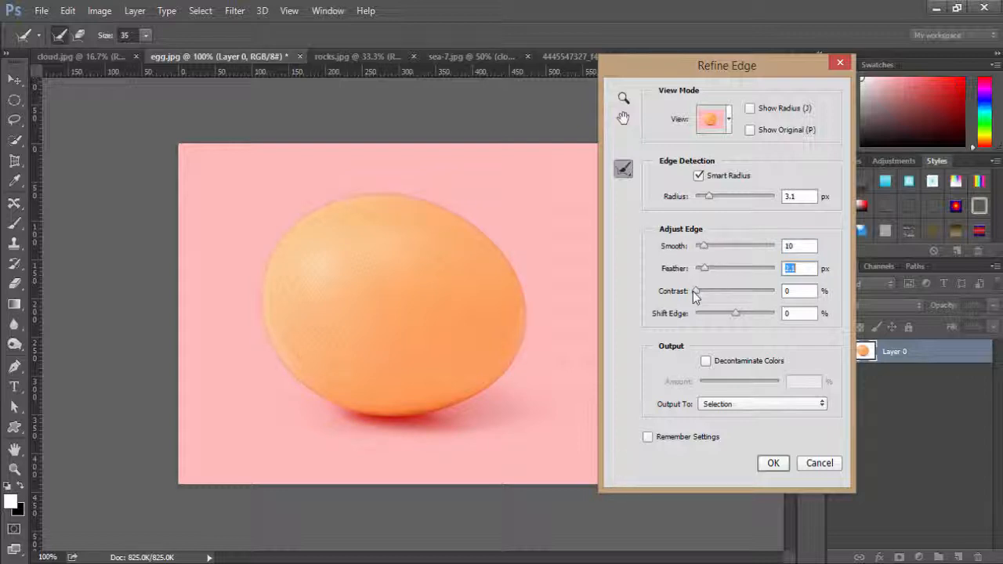
pyautogui.click(771, 465)
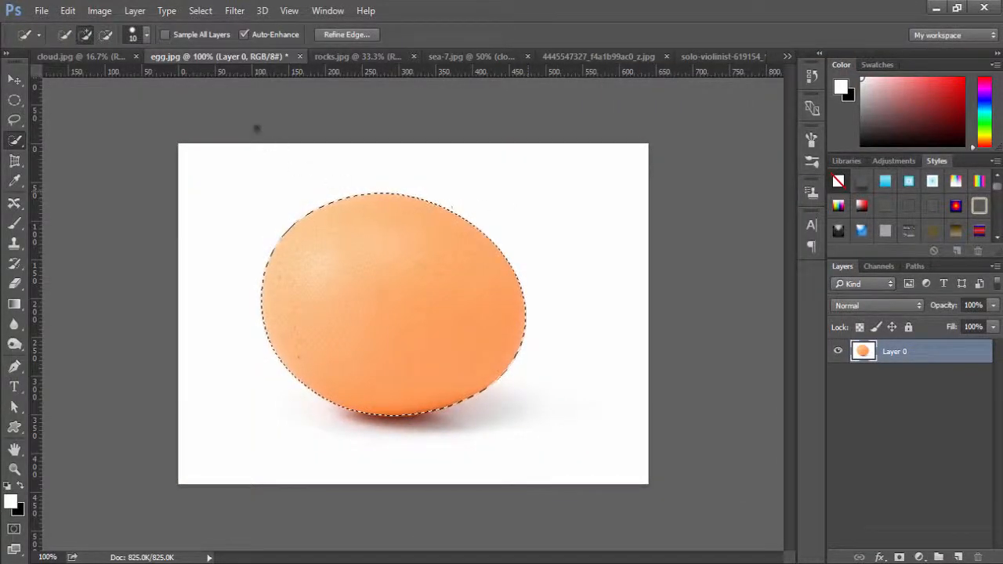
# Copy the selected egg and paste it into sea-7.jpg as a new layer above the cloud layer.
pyautogui.click(67, 10)
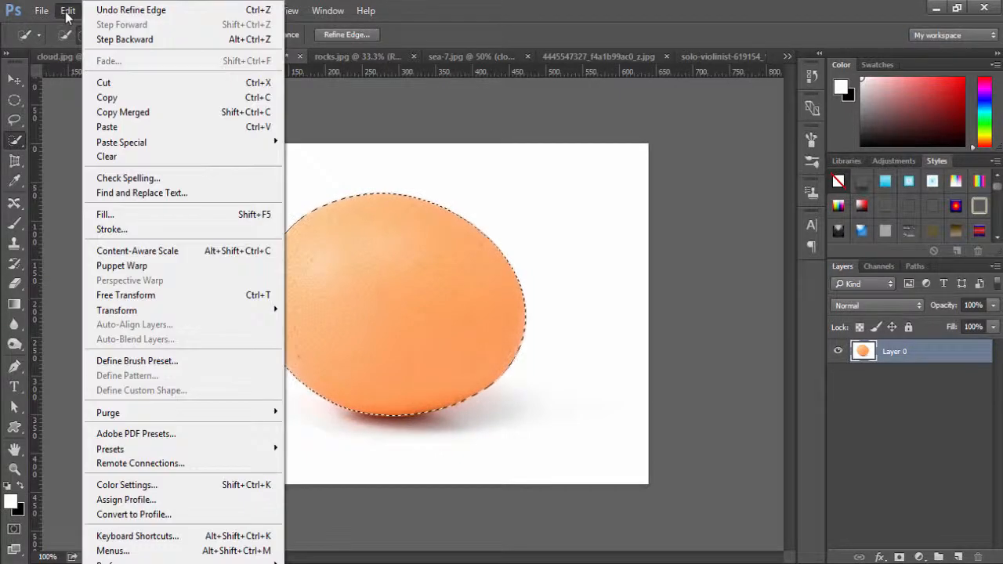
pyautogui.click(114, 95)
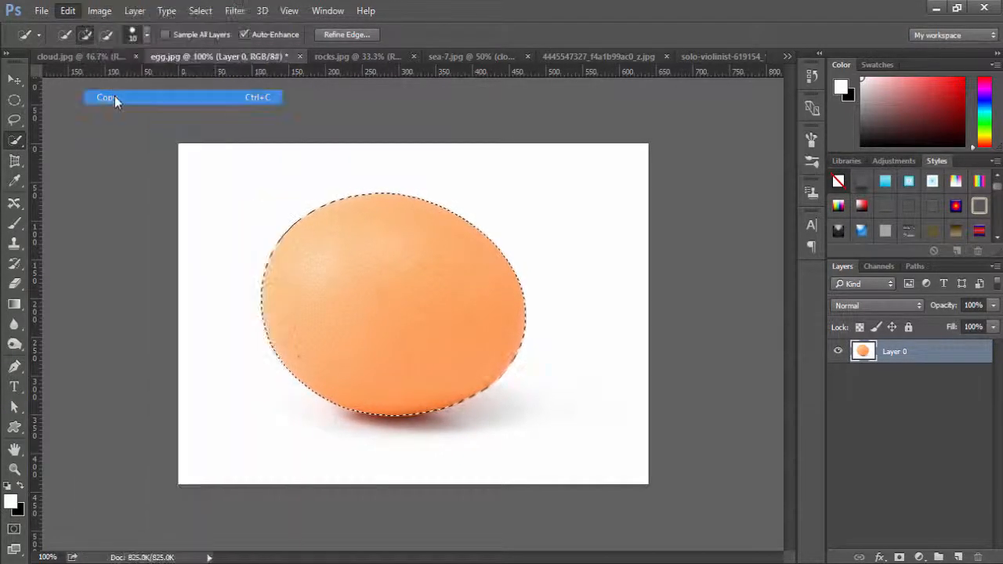
pyautogui.click(481, 57)
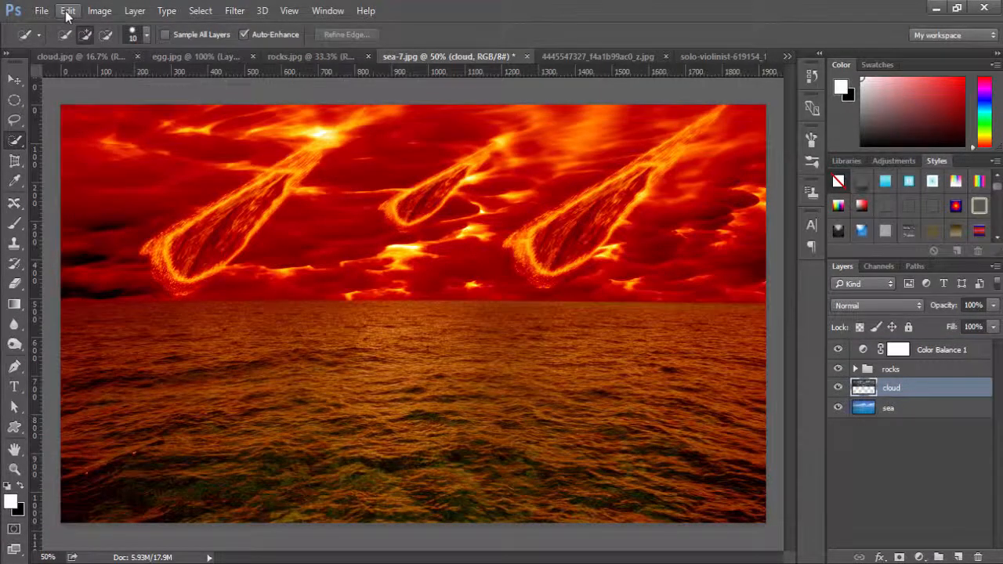
pyautogui.click(68, 12)
pyautogui.click(125, 128)
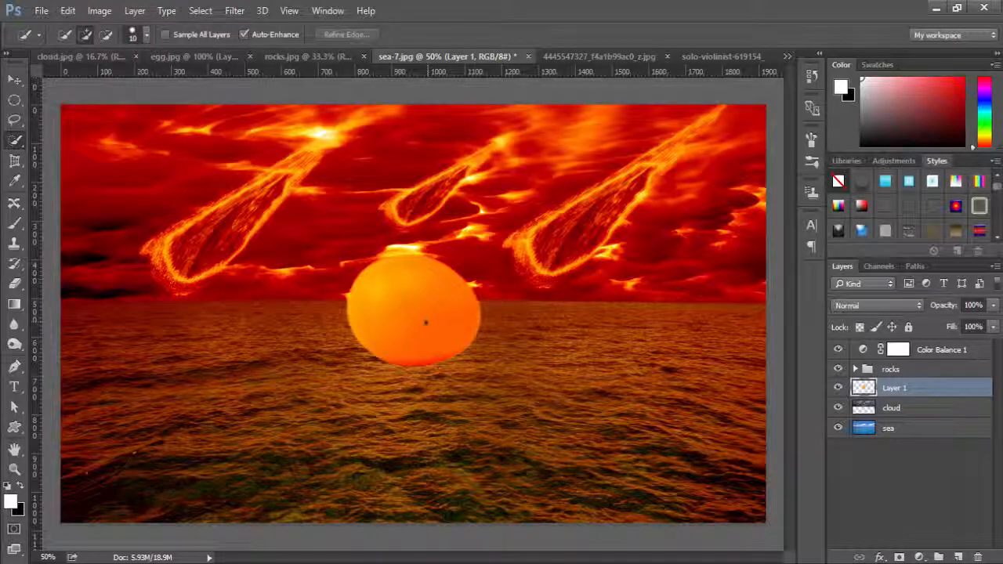
# Rotate the pasted egg upright with its narrow end up and place it across the horizon line near the image centre.
pyautogui.press('v')
pyautogui.moveTo(423, 317); pyautogui.dragTo(397, 381)
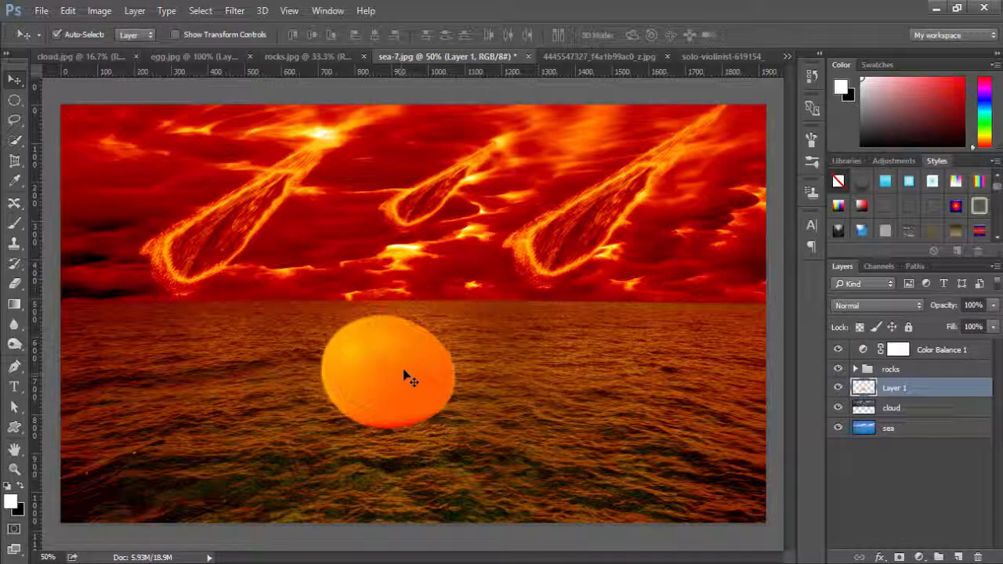
pyautogui.hotkey('ctrl', 't')
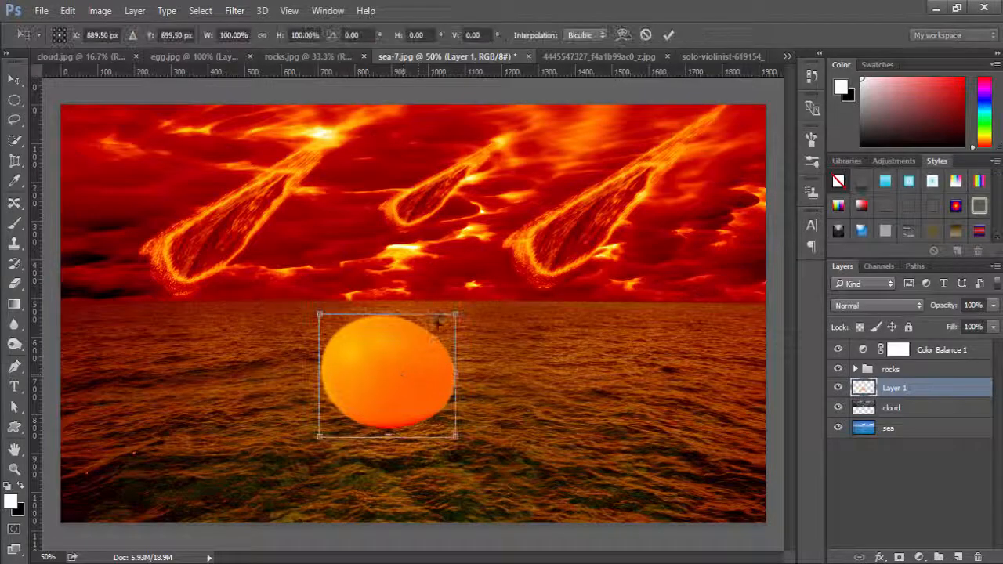
pyautogui.moveTo(441, 309); pyautogui.dragTo(437, 417)
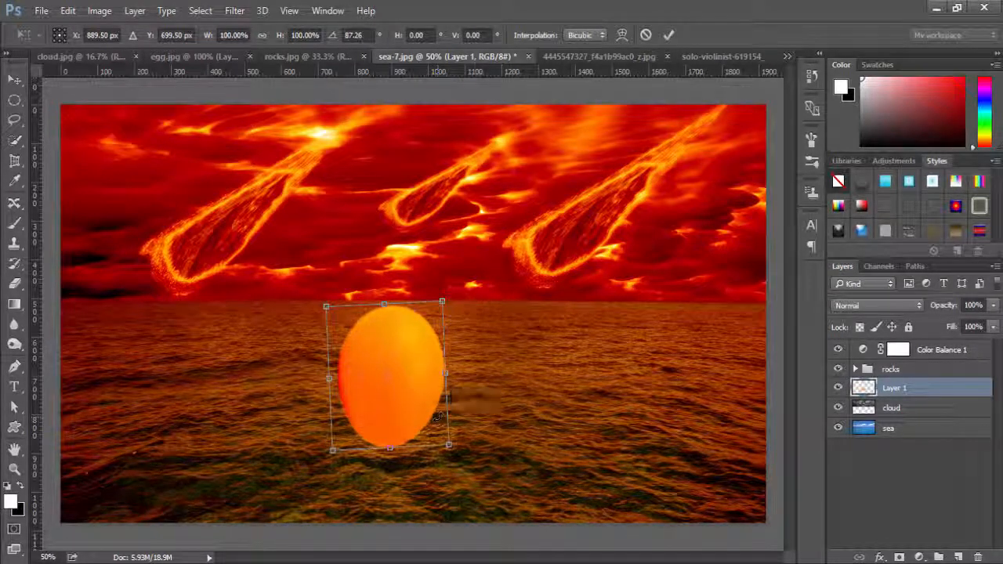
pyautogui.click(668, 35)
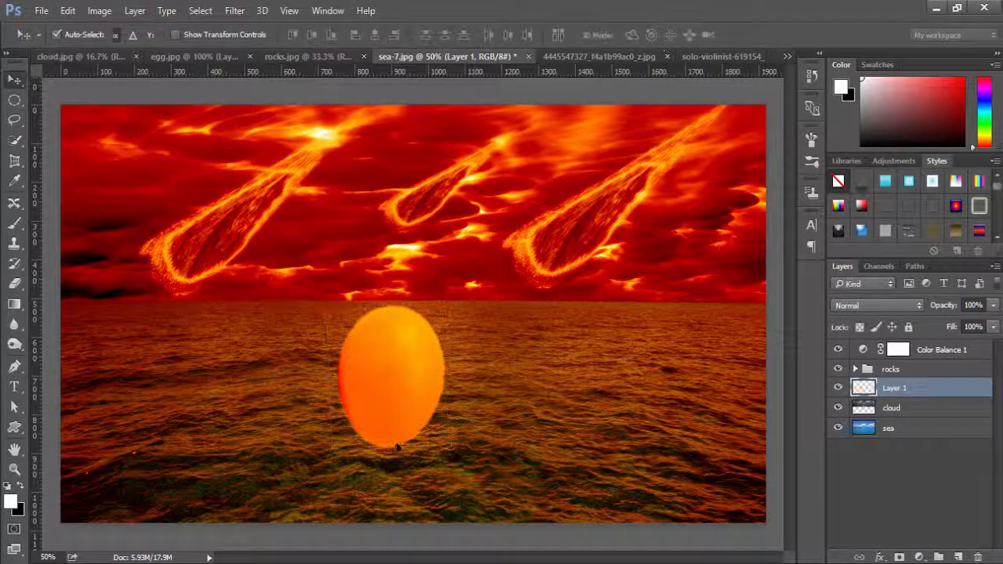
pyautogui.moveTo(391, 399); pyautogui.dragTo(395, 347)
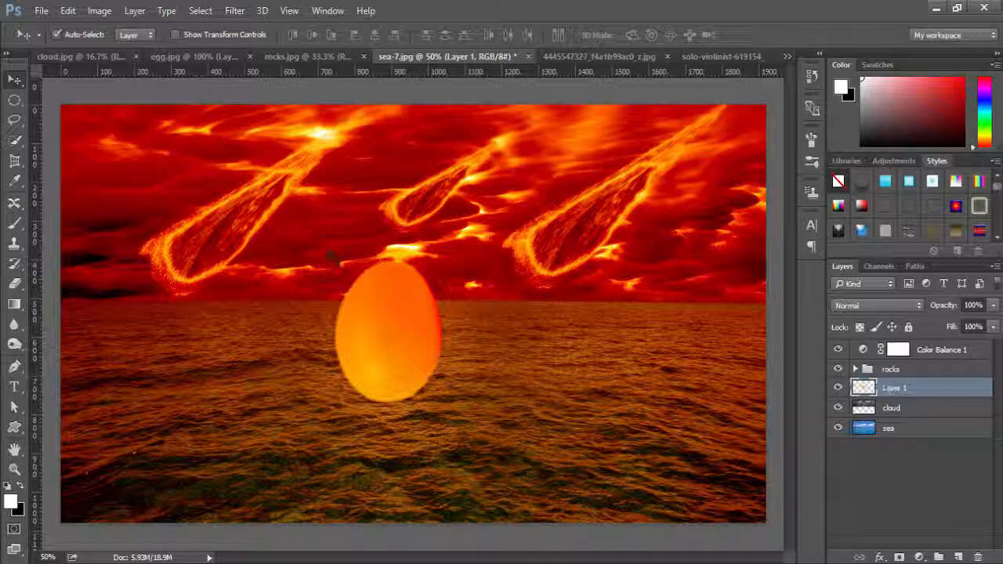
# Outline the upper part of the egg with a jagged lower edge using the Lasso tool and cut it to a new layer.
pyautogui.click(13, 120)
pyautogui.click(71, 121)
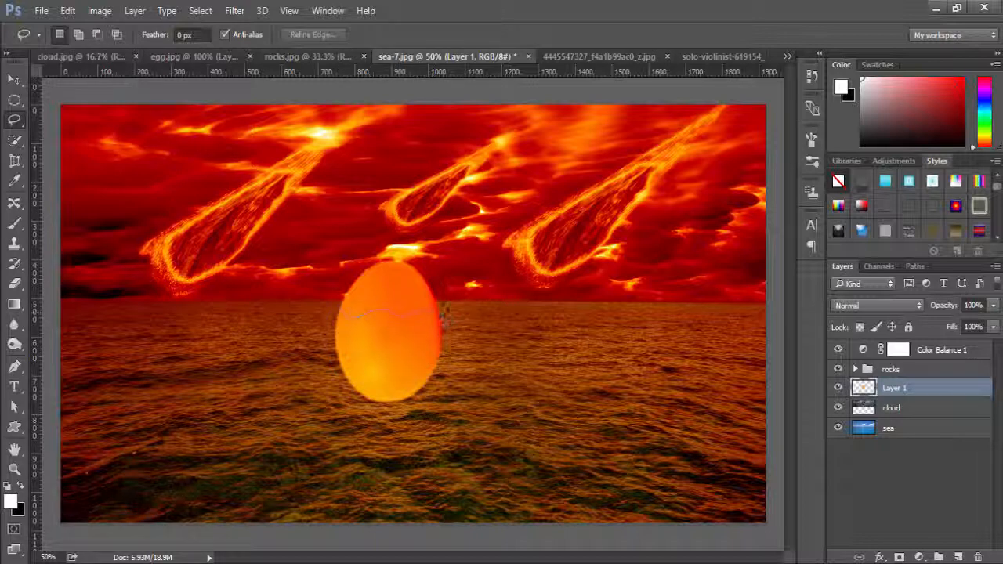
pyautogui.moveTo(443, 313)
pyautogui.mouseDown()
pyautogui.moveTo(450, 270)
pyautogui.moveTo(401, 249)
pyautogui.moveTo(354, 257)
pyautogui.moveTo(342, 313)
pyautogui.mouseUp()
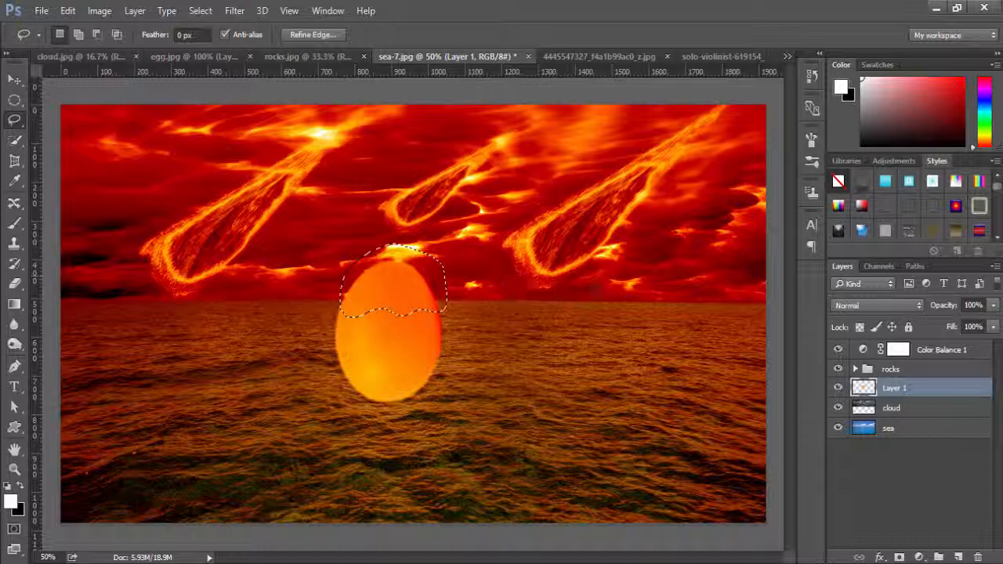
pyautogui.rightClick(386, 280)
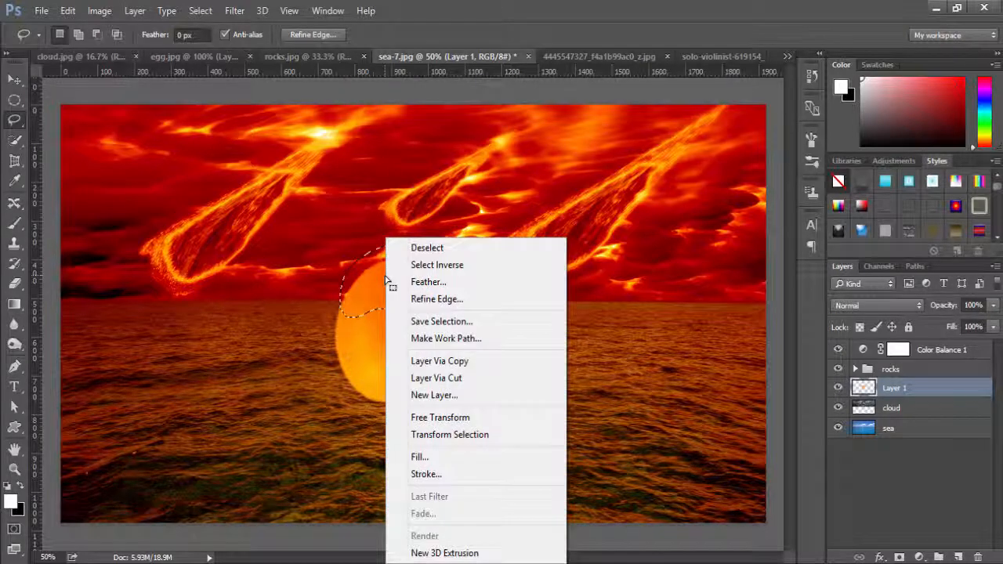
pyautogui.click(462, 379)
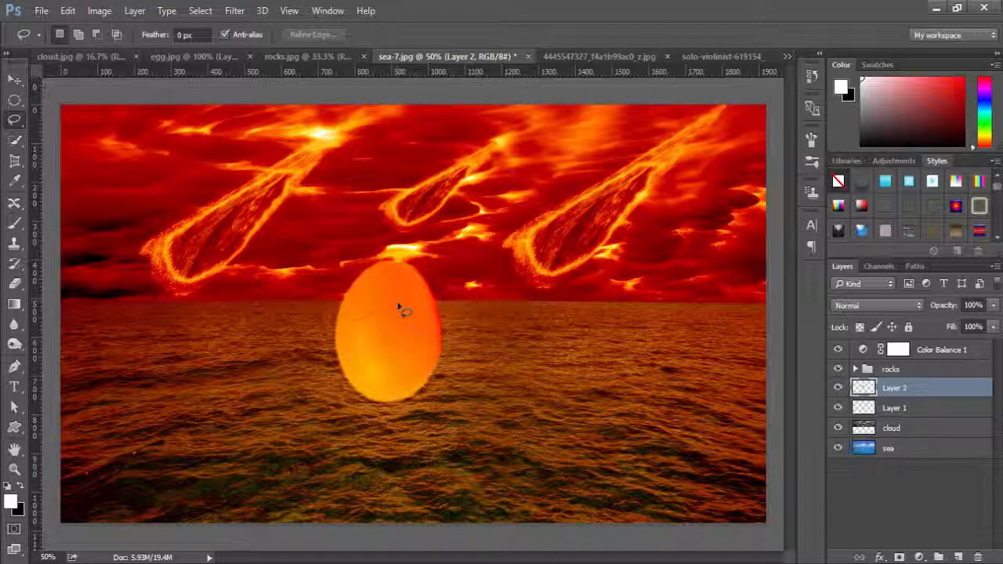
# Move the cut-off egg top away from the shell and delete its layer.
pyautogui.press('v')
pyautogui.moveTo(398, 303)
pyautogui.mouseDown()
pyautogui.moveTo(402, 279)
pyautogui.moveTo(418, 285)
pyautogui.moveTo(395, 275)
pyautogui.mouseUp()
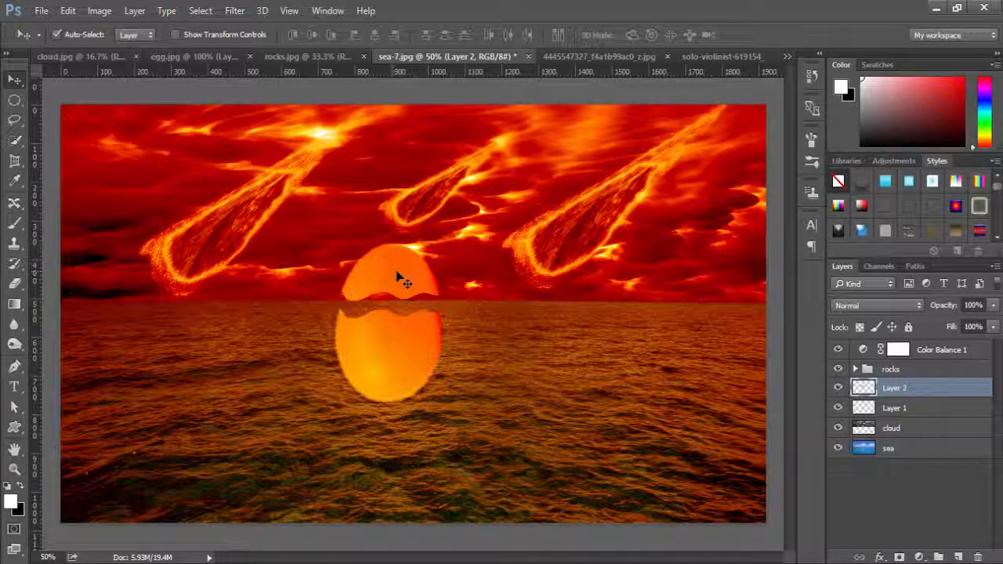
pyautogui.press('Delete')
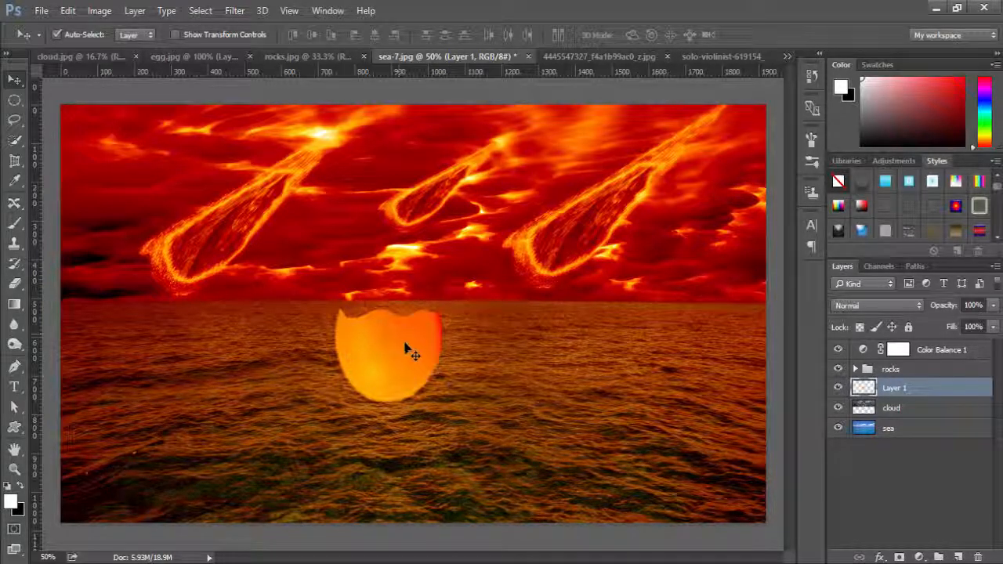
# Shift the open eggshell to the left on the sea and place a duplicate of it to its right.
pyautogui.moveTo(400, 347); pyautogui.dragTo(334, 349)
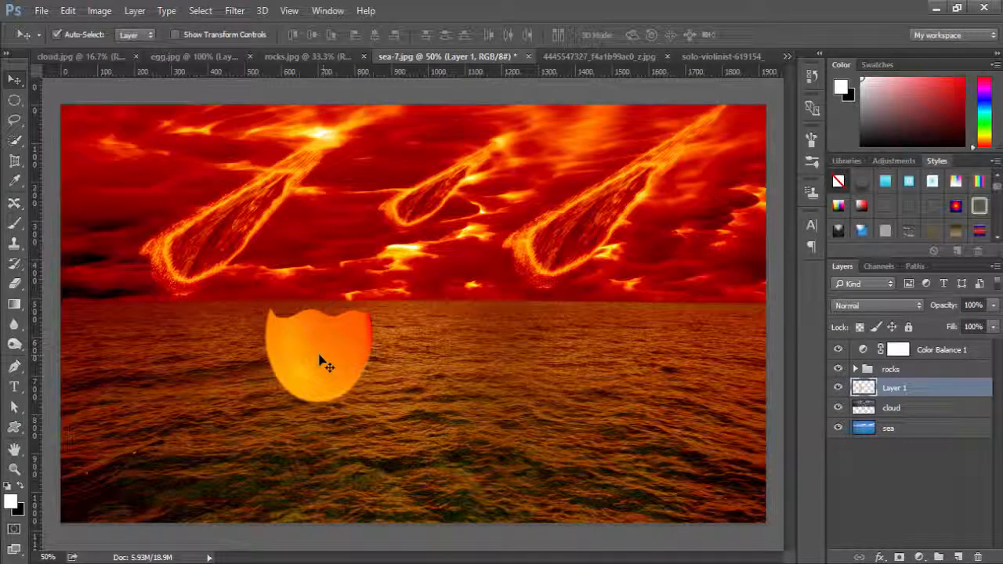
pyautogui.moveTo(314, 350); pyautogui.dragTo(482, 354)
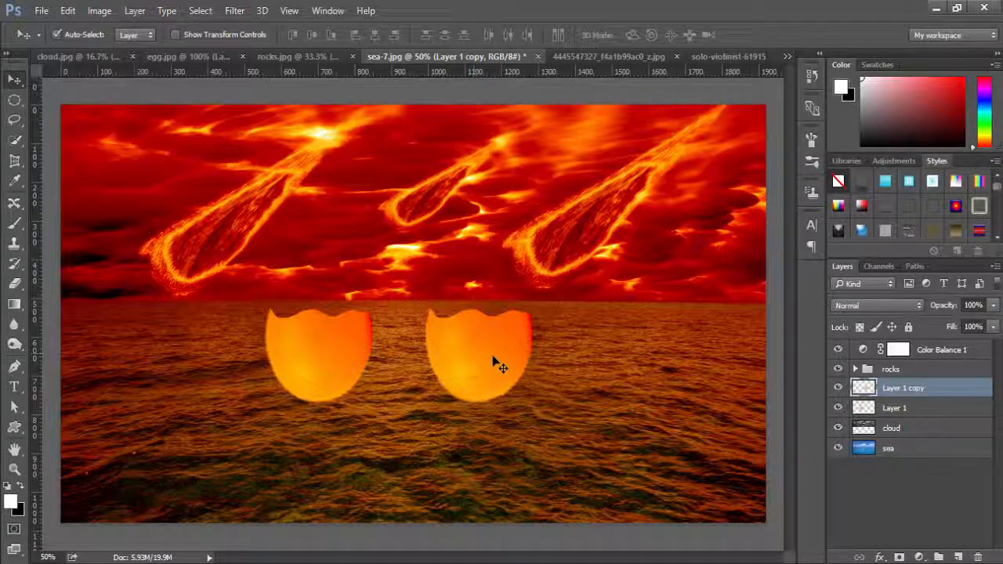
pyautogui.moveTo(479, 360); pyautogui.dragTo(486, 354)
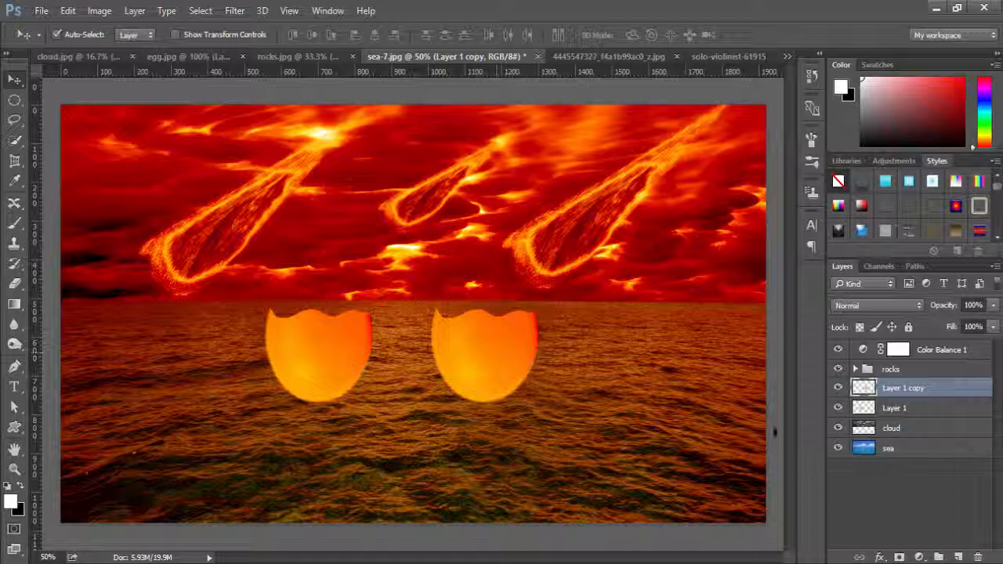
# Add a layer mask to the duplicate eggshell and set up a round brush at 49 px, 0% hardness and 51% opacity.
pyautogui.click(899, 558)
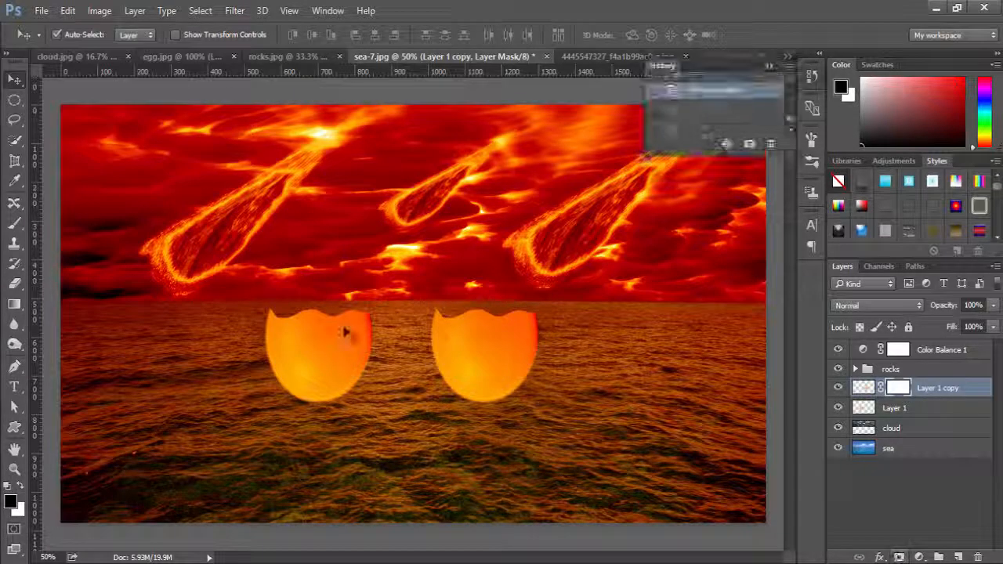
pyautogui.click(14, 224)
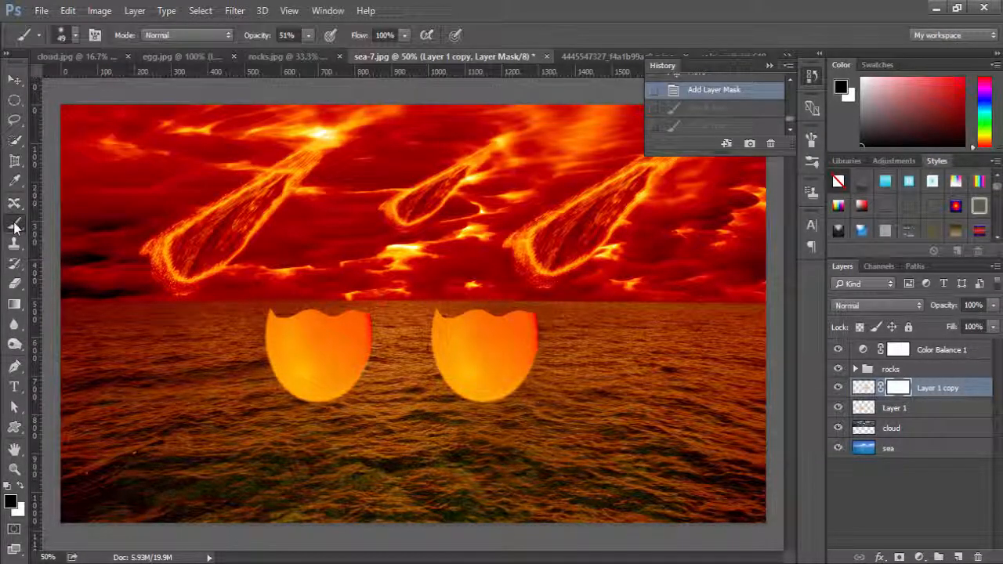
pyautogui.click(74, 35)
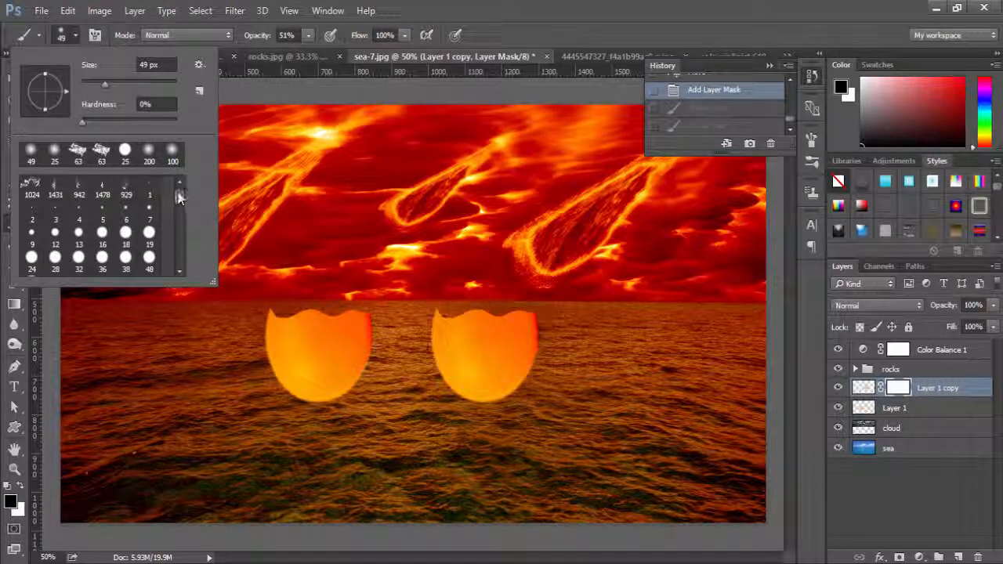
pyautogui.click(125, 152)
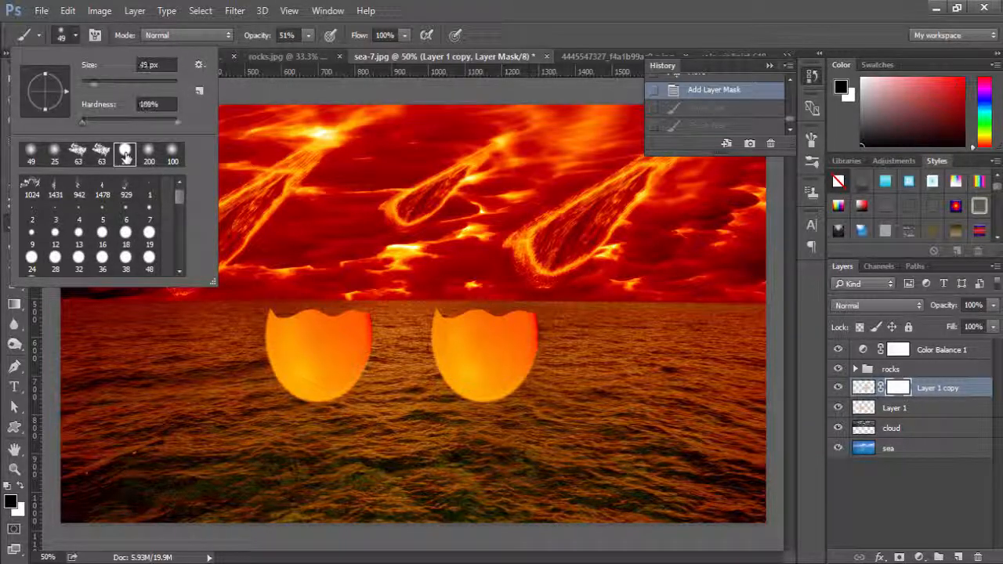
pyautogui.moveTo(119, 123); pyautogui.dragTo(83, 122)
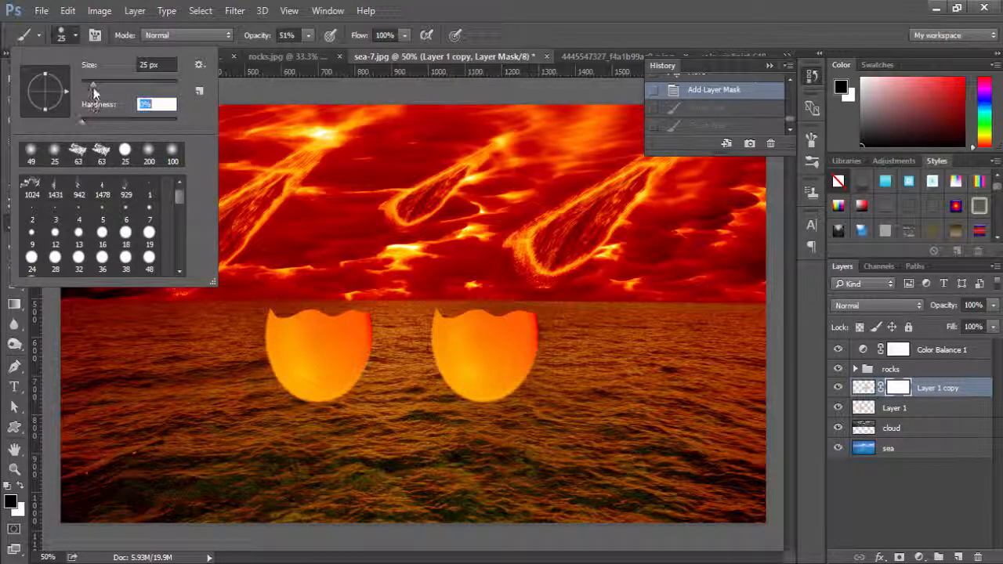
pyautogui.moveTo(93, 84); pyautogui.dragTo(103, 87)
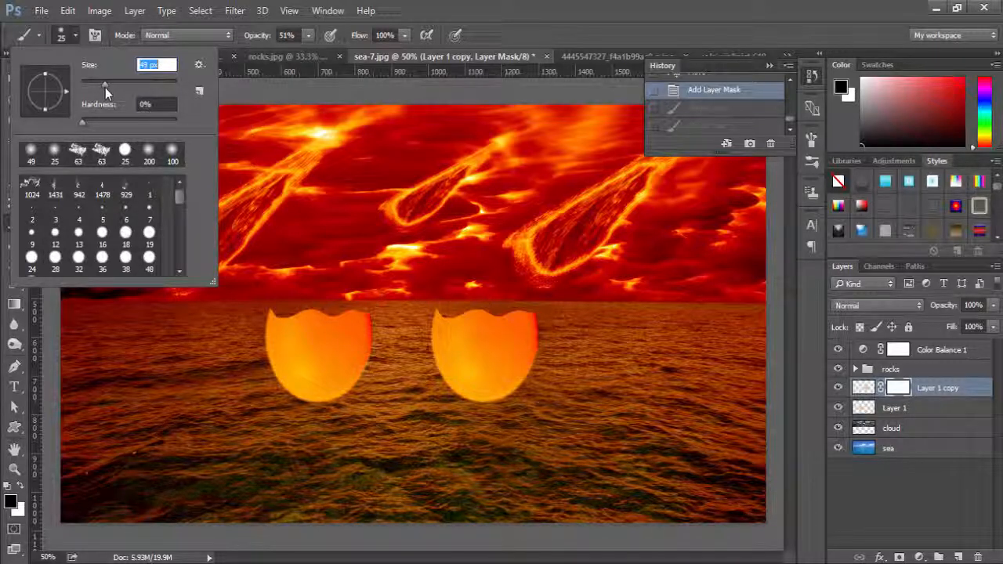
pyautogui.click(68, 38)
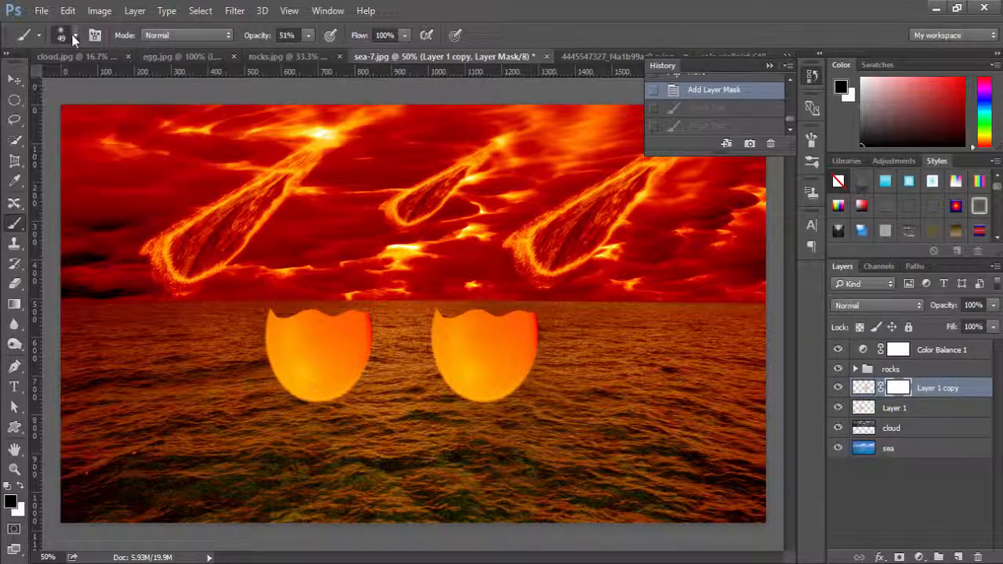
pyautogui.click(308, 35)
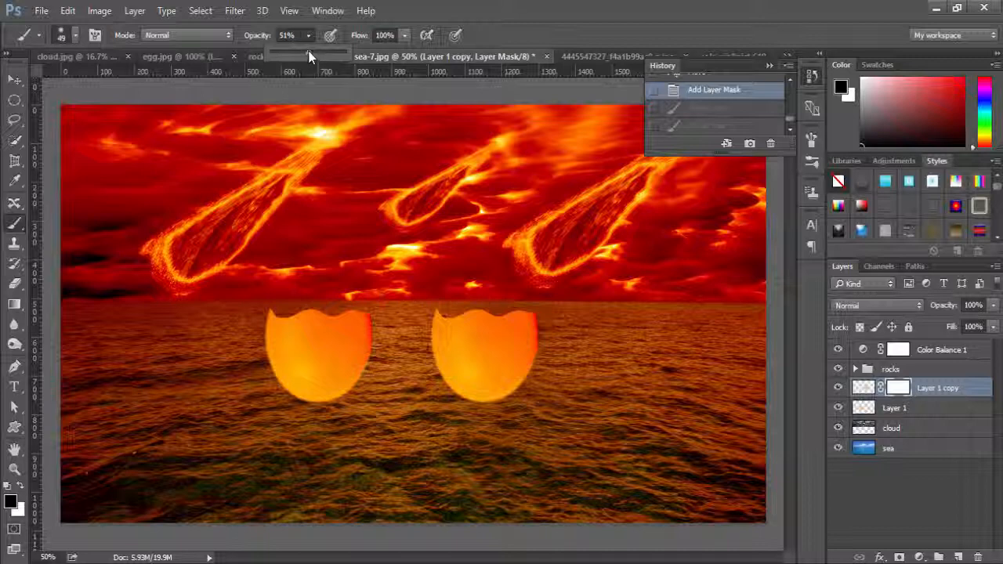
pyautogui.click(309, 38)
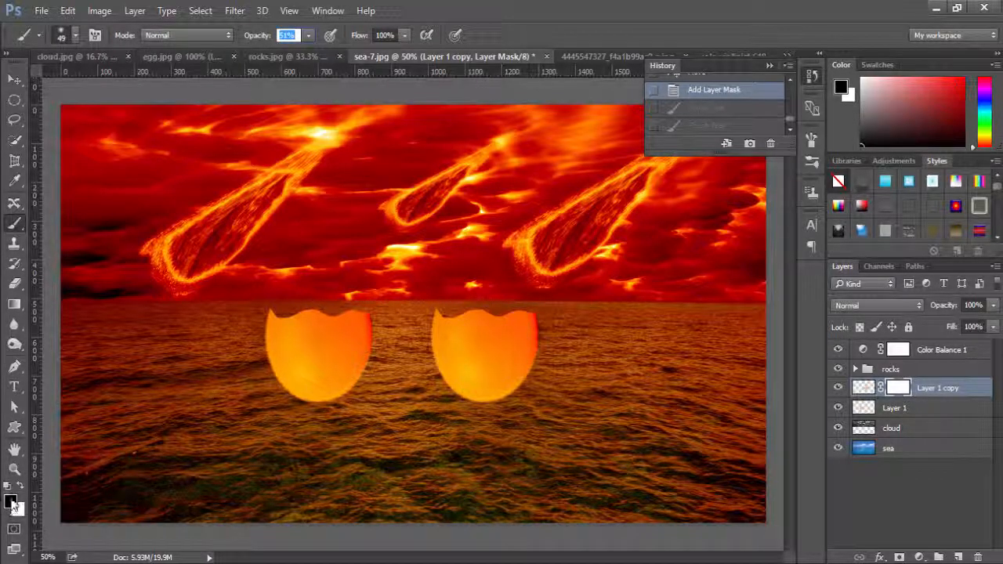
# Paint black on the duplicate eggshell's mask to fade its lower half into the water.
pyautogui.moveTo(480, 391)
pyautogui.mouseDown()
pyautogui.moveTo(497, 394)
pyautogui.moveTo(450, 398)
pyautogui.moveTo(462, 401)
pyautogui.moveTo(475, 385)
pyautogui.moveTo(420, 380)
pyautogui.moveTo(553, 361)
pyautogui.moveTo(406, 378)
pyautogui.moveTo(435, 370)
pyautogui.moveTo(499, 404)
pyautogui.moveTo(379, 390)
pyautogui.mouseUp()
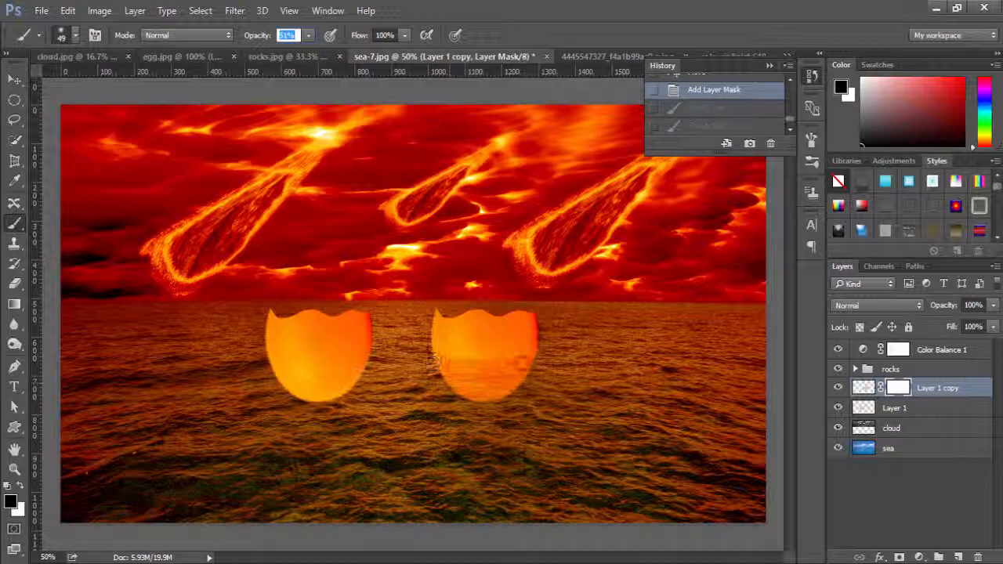
pyautogui.moveTo(436, 363); pyautogui.dragTo(535, 363)
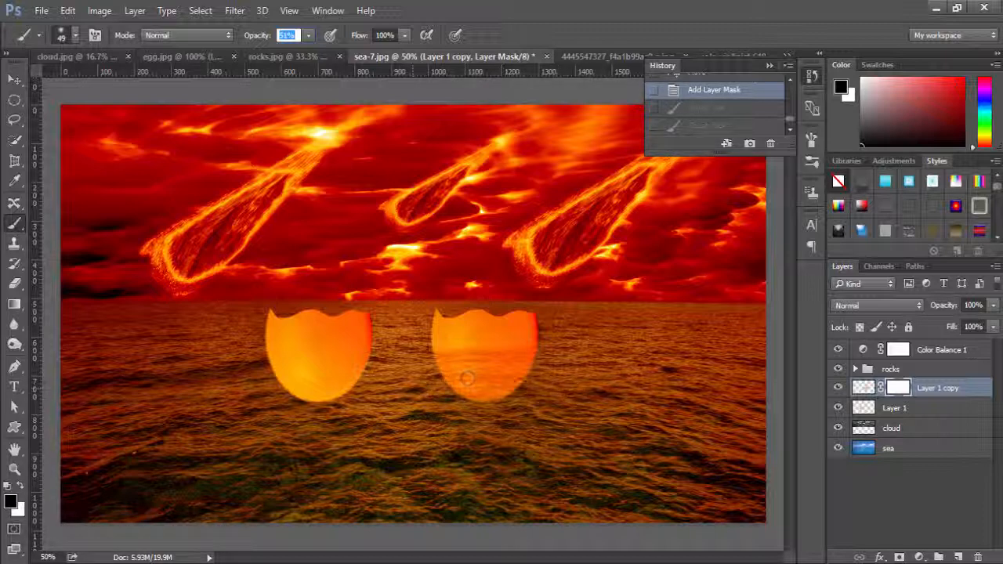
pyautogui.moveTo(468, 381)
pyautogui.mouseDown()
pyautogui.moveTo(504, 392)
pyautogui.moveTo(452, 390)
pyautogui.moveTo(573, 380)
pyautogui.moveTo(436, 399)
pyautogui.moveTo(576, 385)
pyautogui.moveTo(433, 360)
pyautogui.moveTo(571, 348)
pyautogui.moveTo(415, 354)
pyautogui.moveTo(568, 358)
pyautogui.moveTo(438, 357)
pyautogui.moveTo(541, 352)
pyautogui.mouseUp()
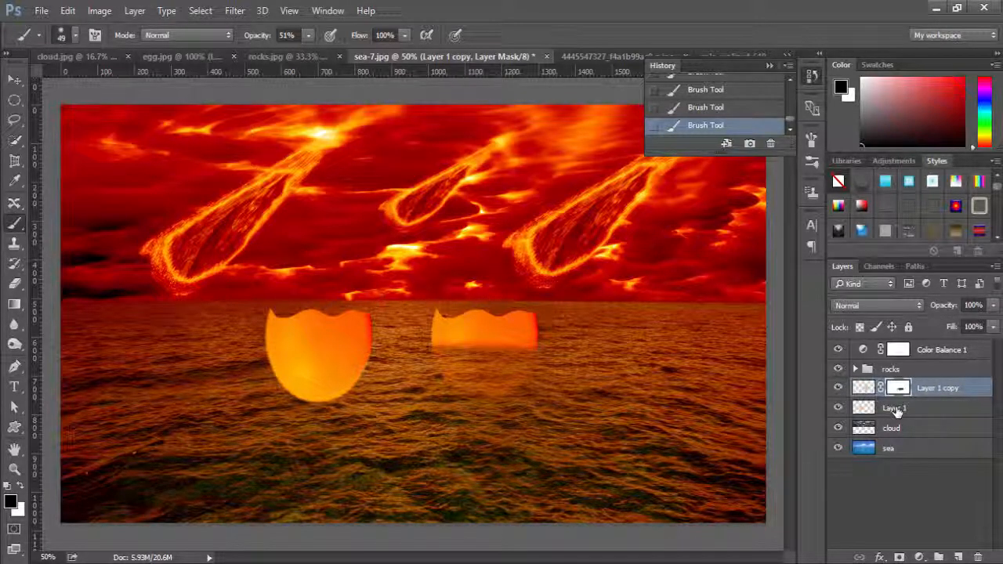
# Add a layer mask to the original eggshell on Layer 1 and paint its lower half with black so it sinks into the sea.
pyautogui.click(898, 409)
pyautogui.click(900, 557)
pyautogui.press('x')
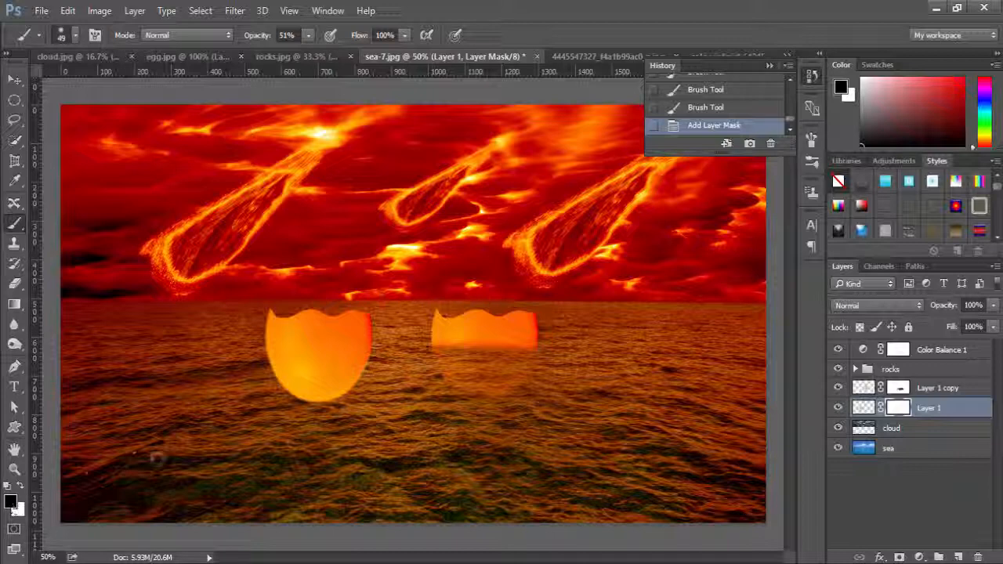
pyautogui.moveTo(287, 415)
pyautogui.mouseDown()
pyautogui.moveTo(367, 388)
pyautogui.moveTo(286, 408)
pyautogui.moveTo(265, 395)
pyautogui.moveTo(369, 385)
pyautogui.moveTo(203, 373)
pyautogui.moveTo(263, 368)
pyautogui.moveTo(228, 387)
pyautogui.moveTo(372, 368)
pyautogui.moveTo(350, 361)
pyautogui.moveTo(270, 393)
pyautogui.moveTo(374, 389)
pyautogui.moveTo(350, 385)
pyautogui.moveTo(387, 369)
pyautogui.moveTo(295, 404)
pyautogui.moveTo(338, 374)
pyautogui.moveTo(236, 368)
pyautogui.moveTo(351, 363)
pyautogui.moveTo(352, 353)
pyautogui.moveTo(245, 391)
pyautogui.moveTo(273, 407)
pyautogui.moveTo(402, 412)
pyautogui.moveTo(342, 376)
pyautogui.moveTo(381, 350)
pyautogui.moveTo(278, 403)
pyautogui.mouseUp()
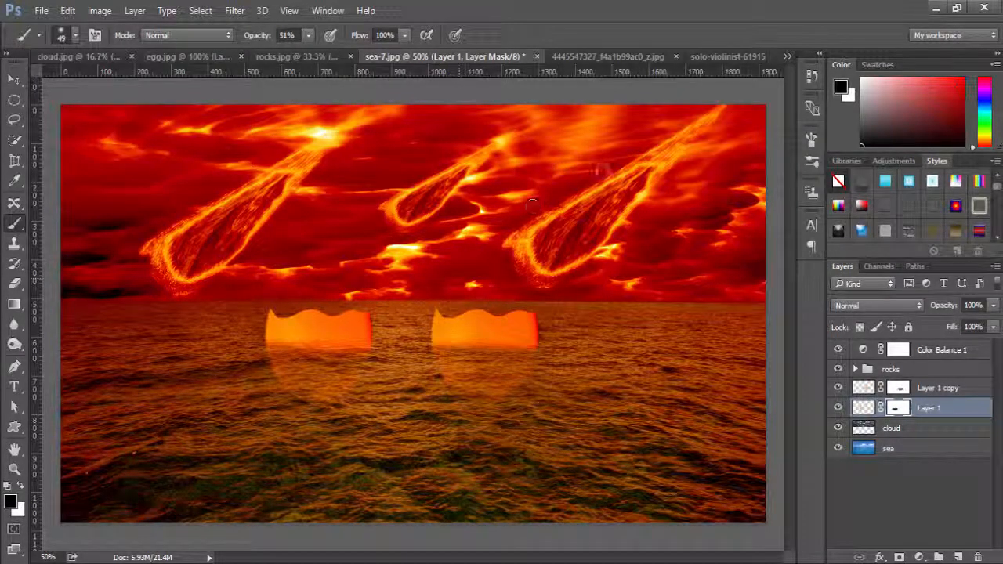
# In the photo of the girl violinist, use the Quick Selection tool to select the grey background beside and above her head.
pyautogui.click(622, 63)
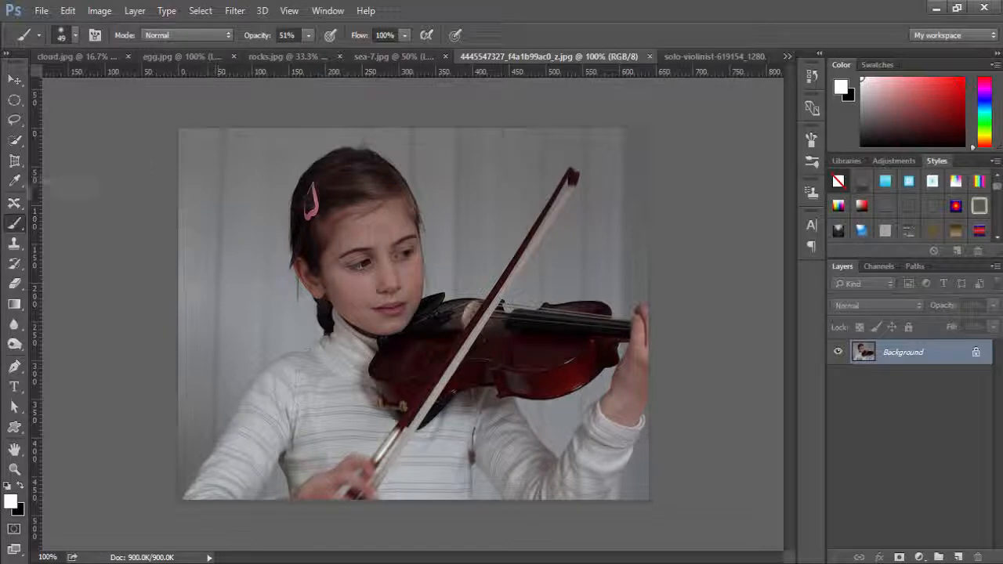
pyautogui.click(15, 143)
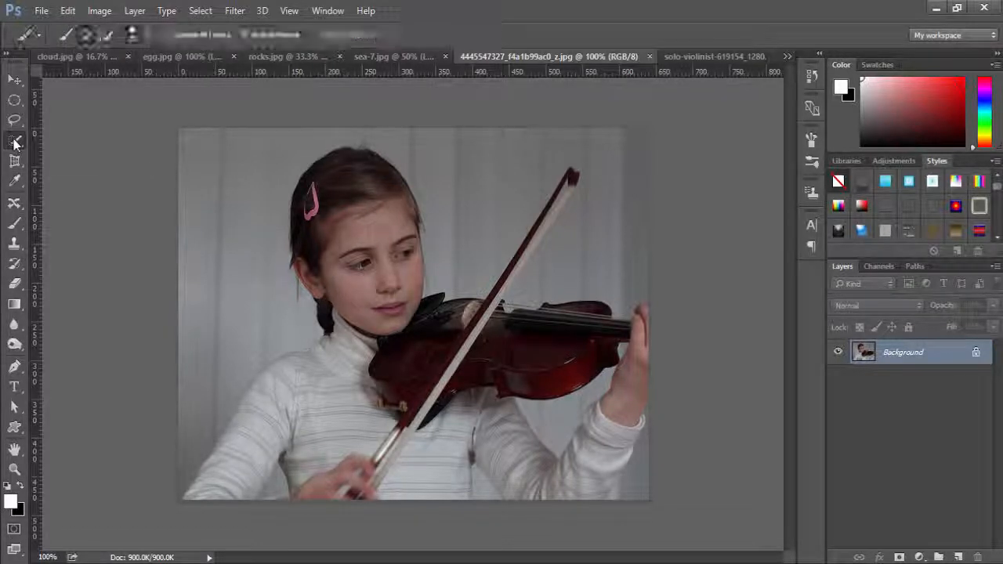
pyautogui.click(73, 141)
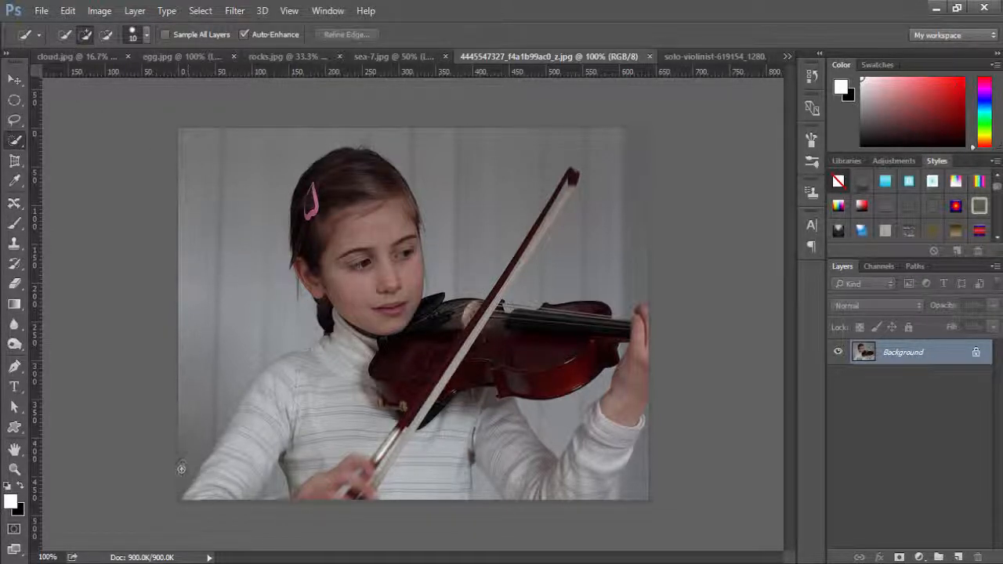
pyautogui.moveTo(193, 408)
pyautogui.mouseDown()
pyautogui.moveTo(190, 385)
pyautogui.moveTo(210, 329)
pyautogui.moveTo(208, 347)
pyautogui.moveTo(219, 268)
pyautogui.mouseUp()
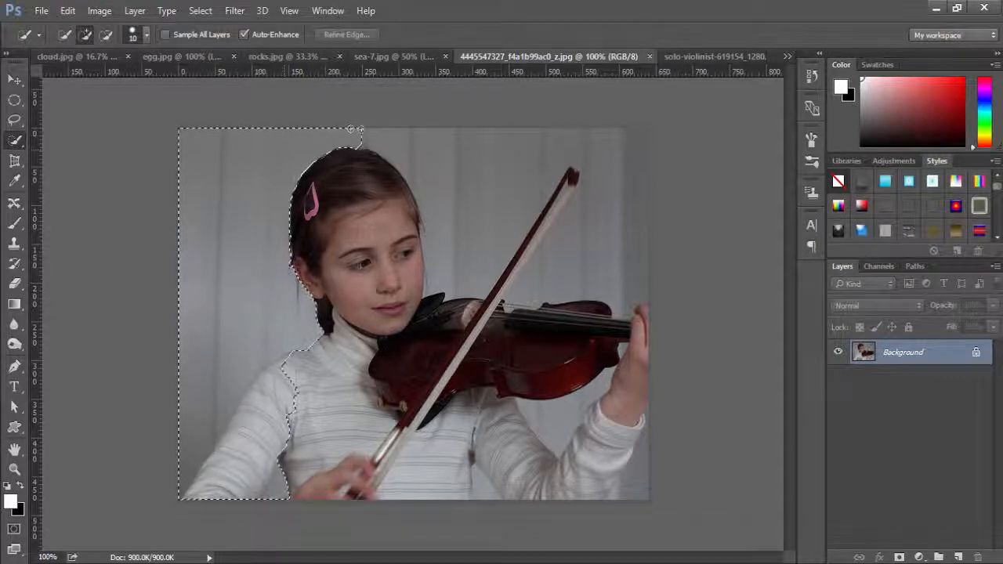
pyautogui.moveTo(362, 137)
pyautogui.mouseDown()
pyautogui.moveTo(392, 152)
pyautogui.moveTo(327, 157)
pyautogui.moveTo(372, 196)
pyautogui.mouseUp()
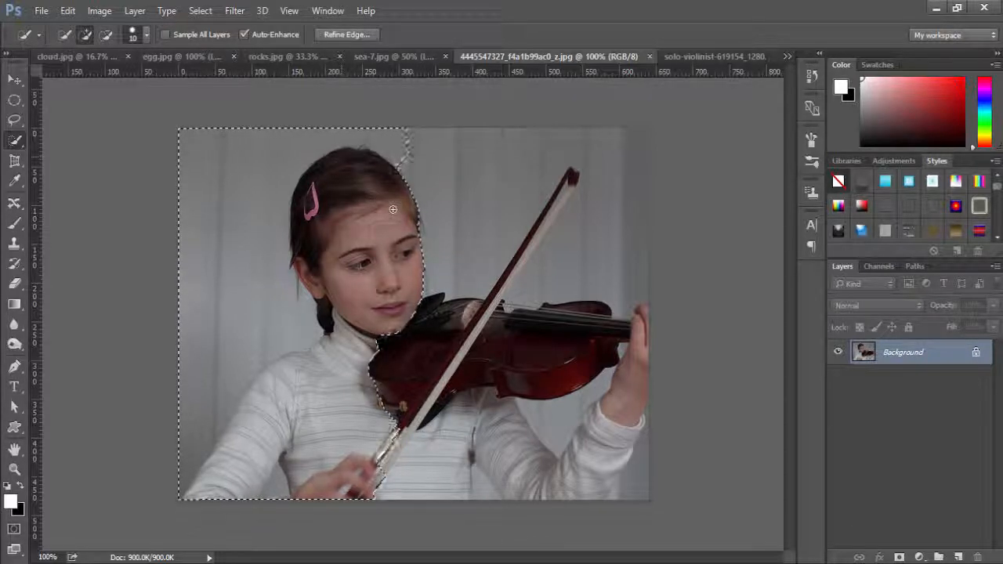
# Subtract the girl's face, hair, sweater and bow arm from the background selection.
pyautogui.press('alt')
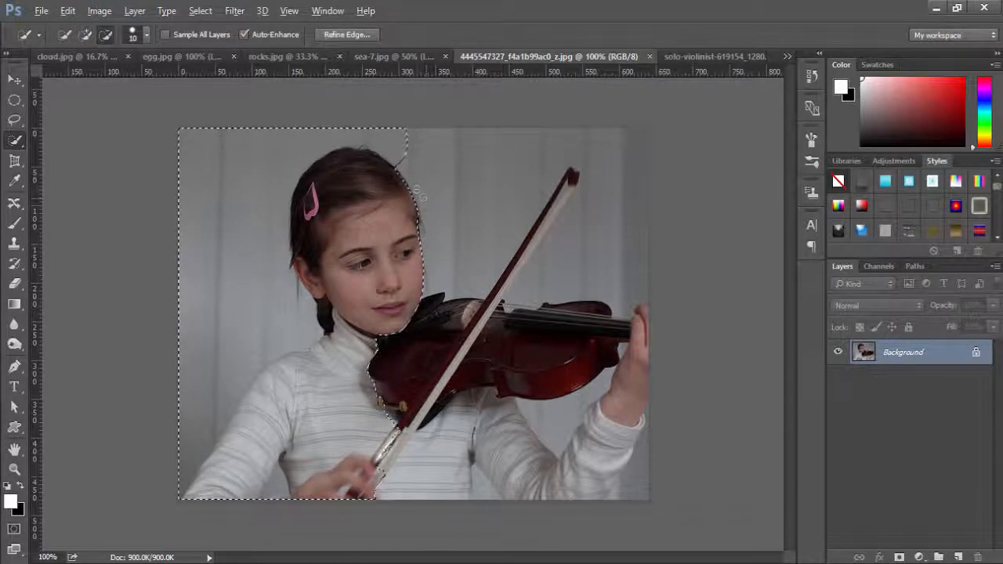
pyautogui.moveTo(416, 189)
pyautogui.mouseDown()
pyautogui.moveTo(351, 215)
pyautogui.moveTo(314, 197)
pyautogui.moveTo(311, 168)
pyautogui.moveTo(347, 155)
pyautogui.moveTo(398, 161)
pyautogui.moveTo(368, 171)
pyautogui.moveTo(356, 160)
pyautogui.moveTo(376, 156)
pyautogui.moveTo(325, 156)
pyautogui.mouseUp()
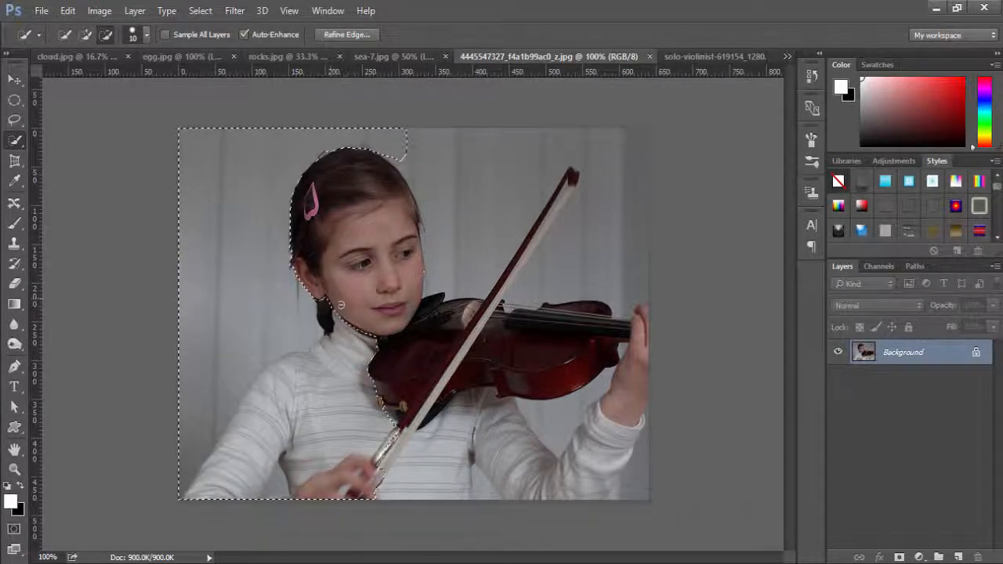
pyautogui.moveTo(331, 346)
pyautogui.mouseDown()
pyautogui.moveTo(327, 333)
pyautogui.moveTo(371, 384)
pyautogui.mouseUp()
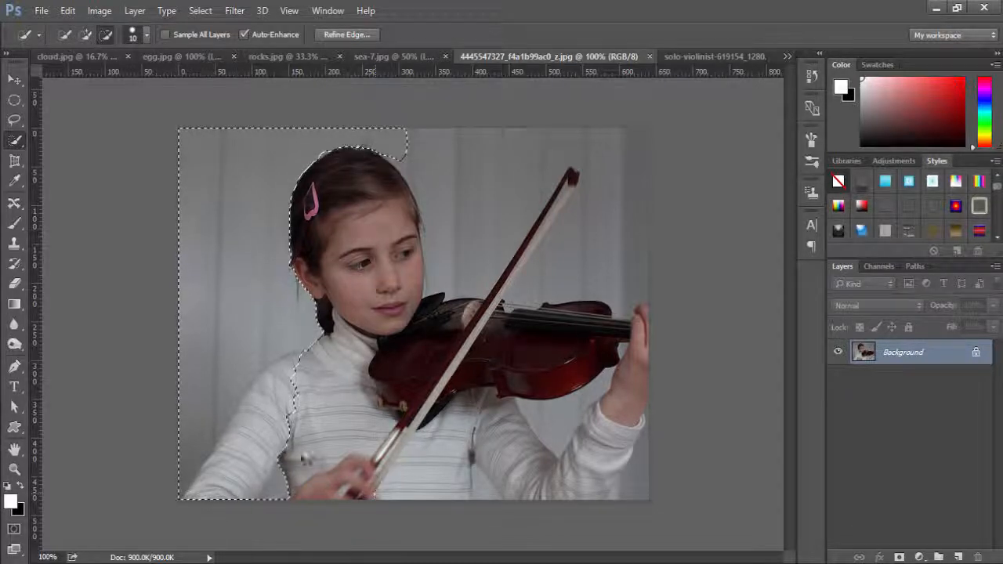
pyautogui.moveTo(236, 500)
pyautogui.mouseDown()
pyautogui.moveTo(270, 470)
pyautogui.moveTo(231, 482)
pyautogui.mouseUp()
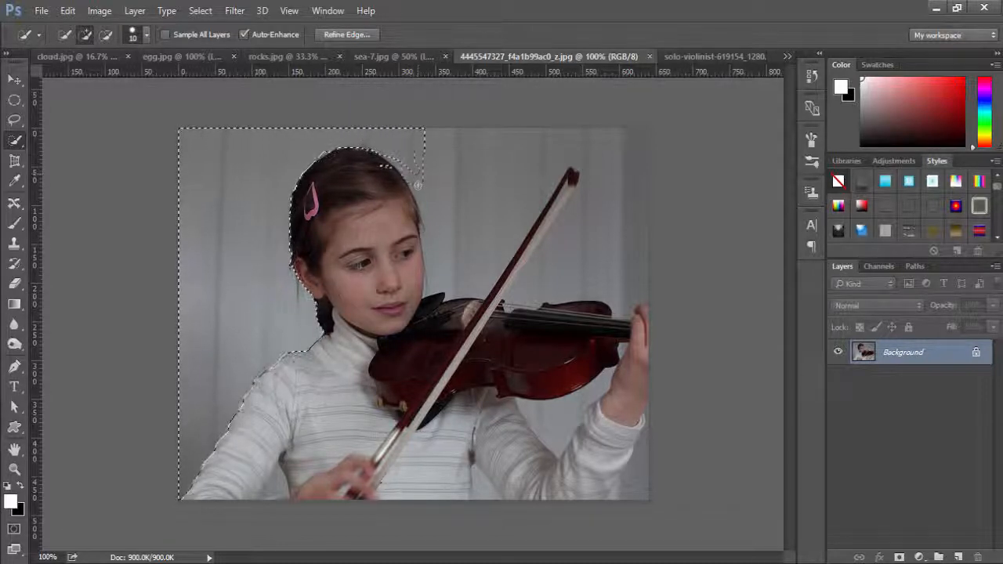
# Extend the selection over the background around the violin and into the gaps beside the raised arm, keeping the bow out of it.
pyautogui.moveTo(418, 188); pyautogui.dragTo(417, 159)
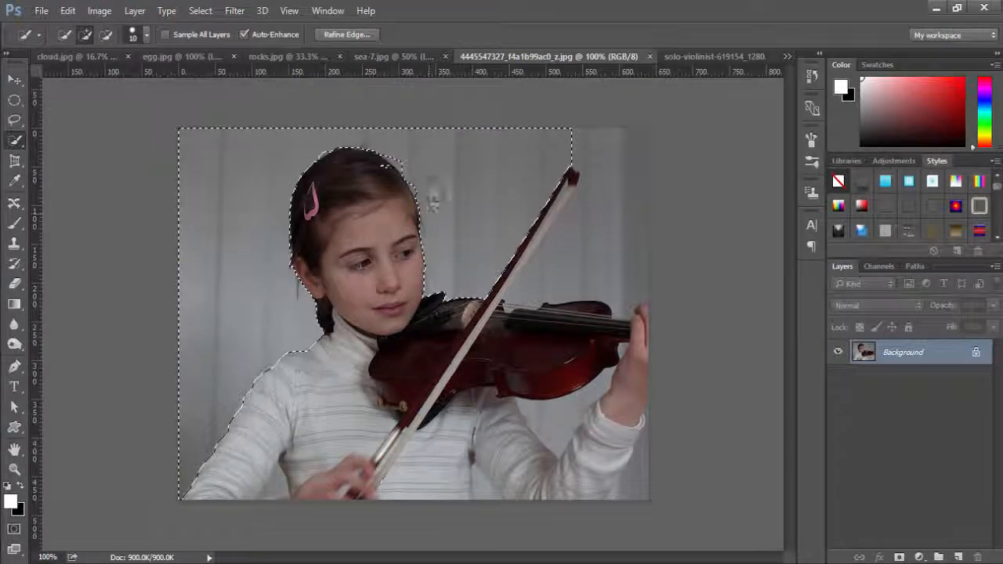
pyautogui.moveTo(555, 141)
pyautogui.mouseDown()
pyautogui.moveTo(634, 139)
pyautogui.moveTo(622, 138)
pyautogui.mouseUp()
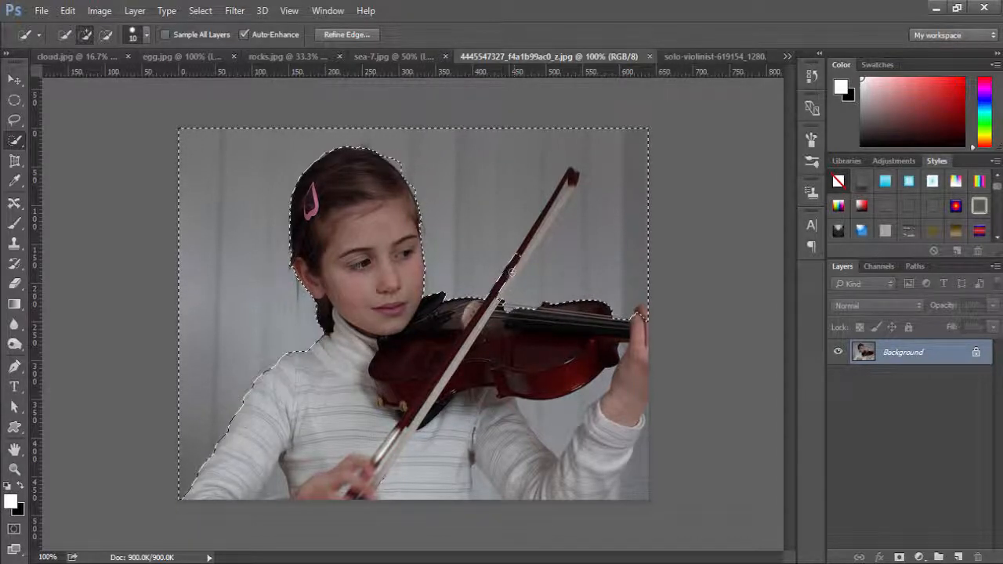
pyautogui.press('alt')
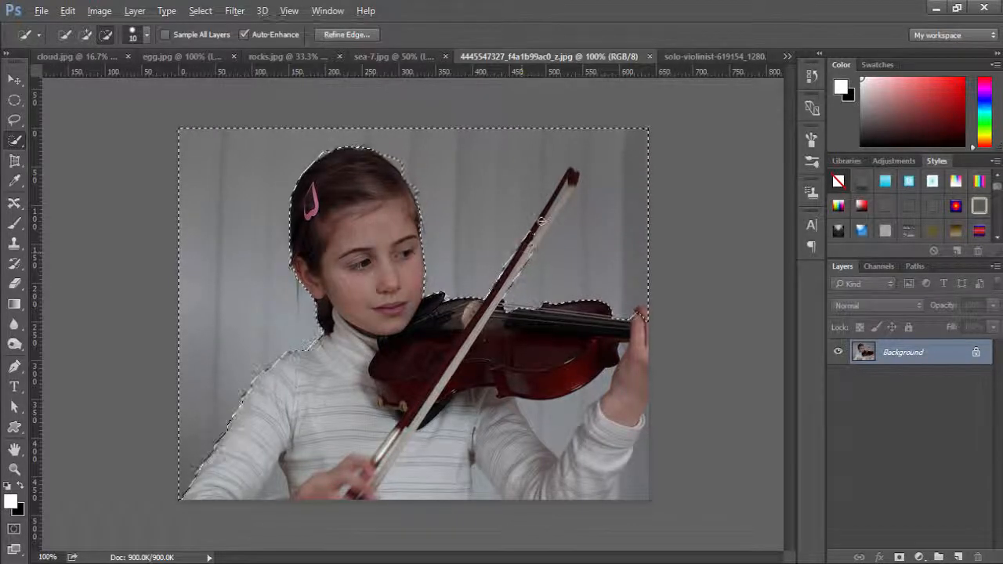
pyautogui.moveTo(541, 222); pyautogui.dragTo(538, 229)
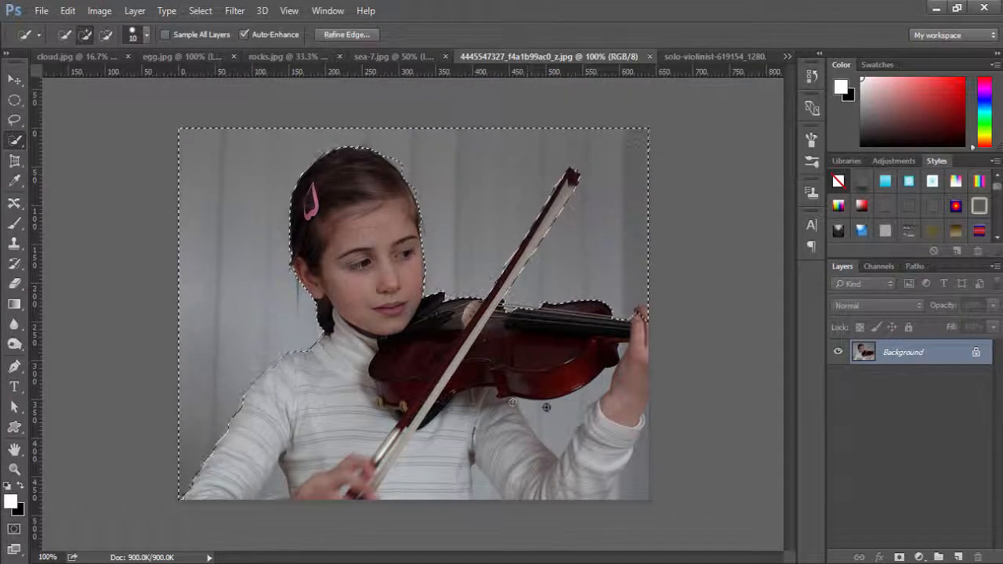
pyautogui.moveTo(557, 415); pyautogui.dragTo(535, 410)
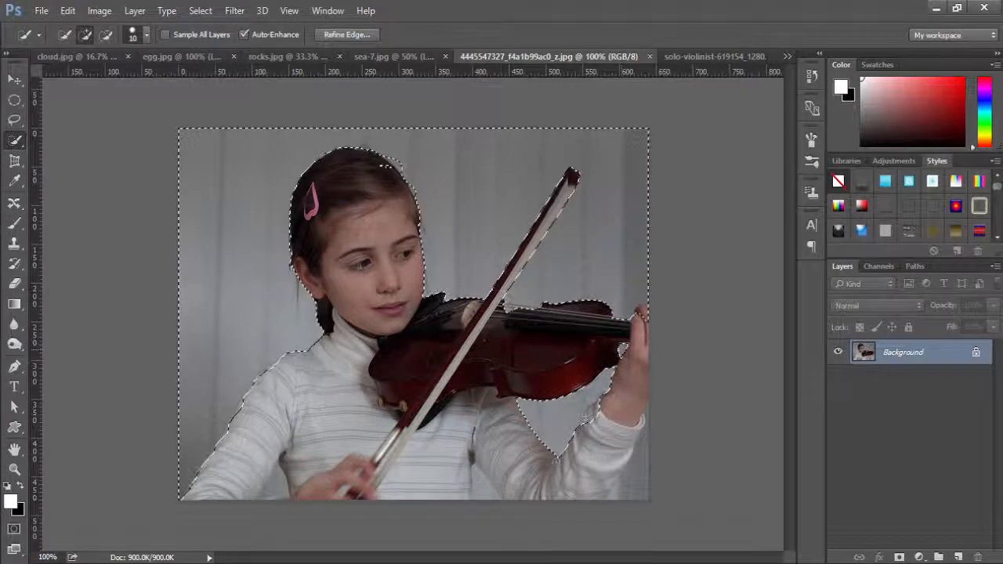
pyautogui.click(483, 492)
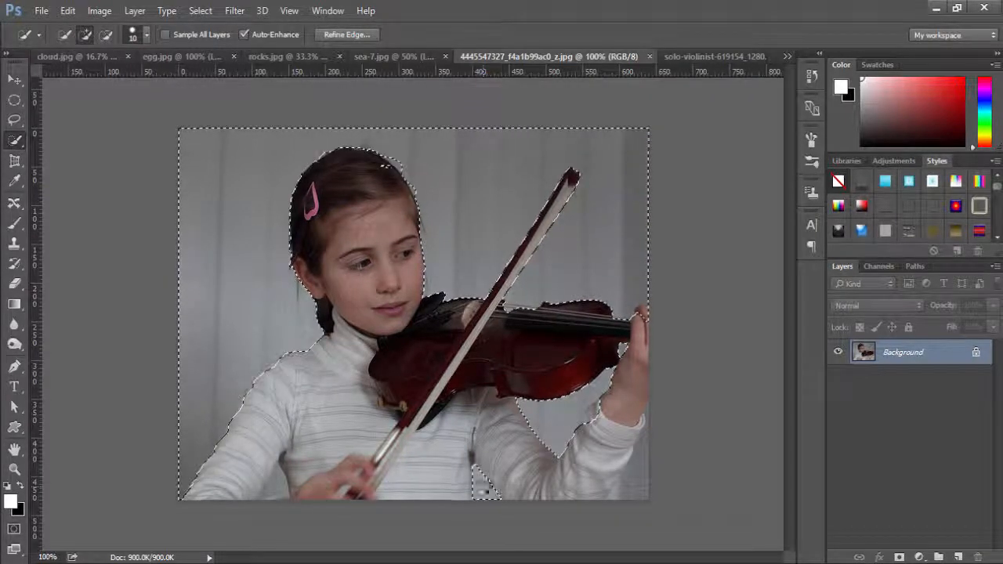
pyautogui.click(633, 471)
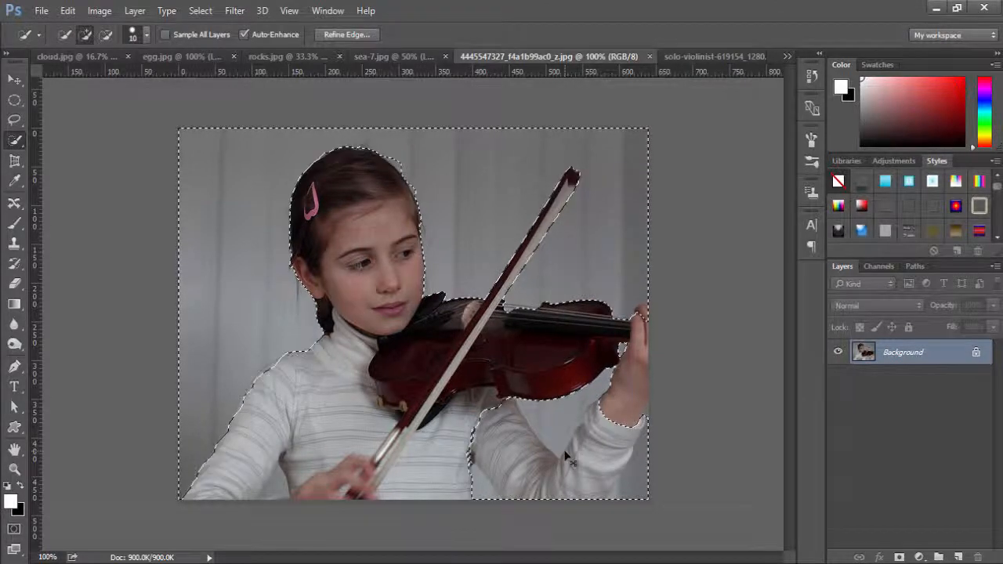
pyautogui.hotkey('ctrl', 'z')
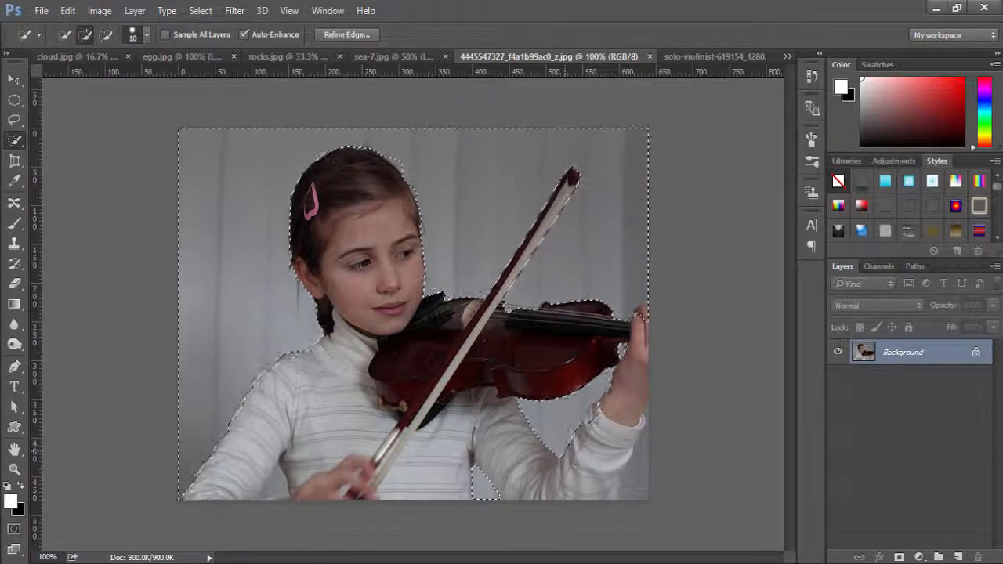
pyautogui.click(632, 480)
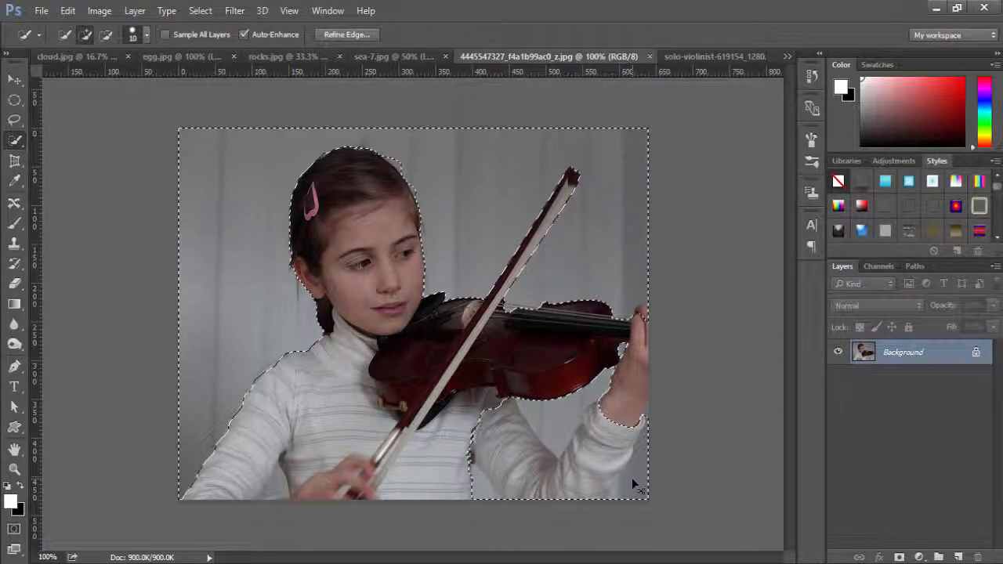
pyautogui.keyDown('alt'); pyautogui.click(631, 477); pyautogui.keyUp('alt')
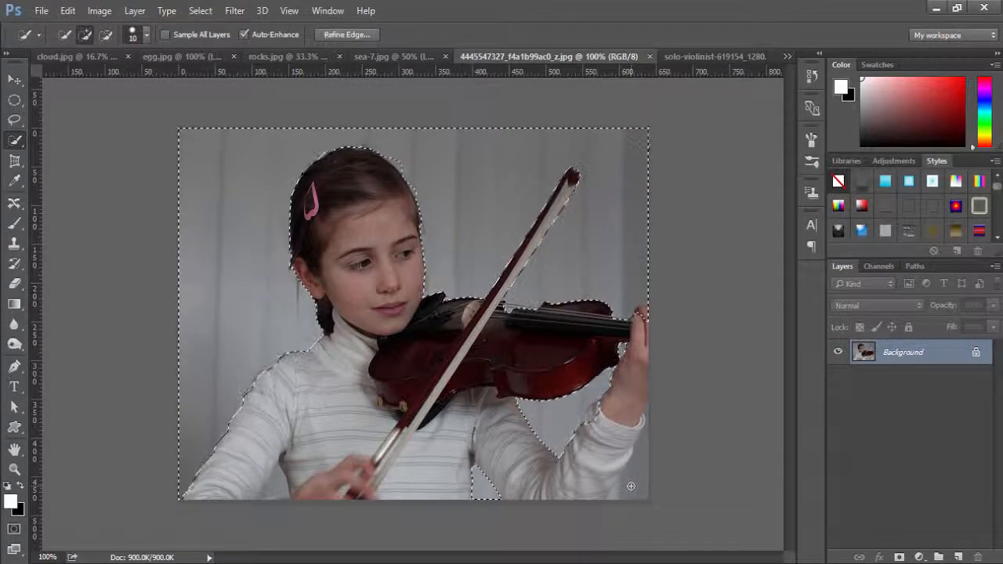
pyautogui.click(633, 481)
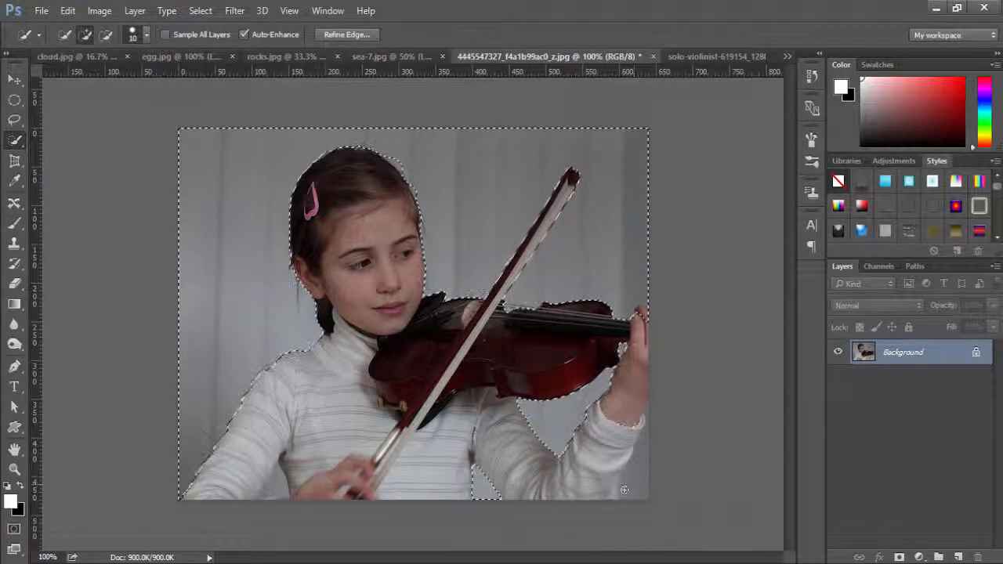
# Add the remaining background beside the raised sleeve and under the bow arm to the selection, and clean up its edge along the hair.
pyautogui.moveTo(634, 472)
pyautogui.mouseDown()
pyautogui.moveTo(640, 452)
pyautogui.moveTo(643, 493)
pyautogui.moveTo(626, 488)
pyautogui.mouseUp()
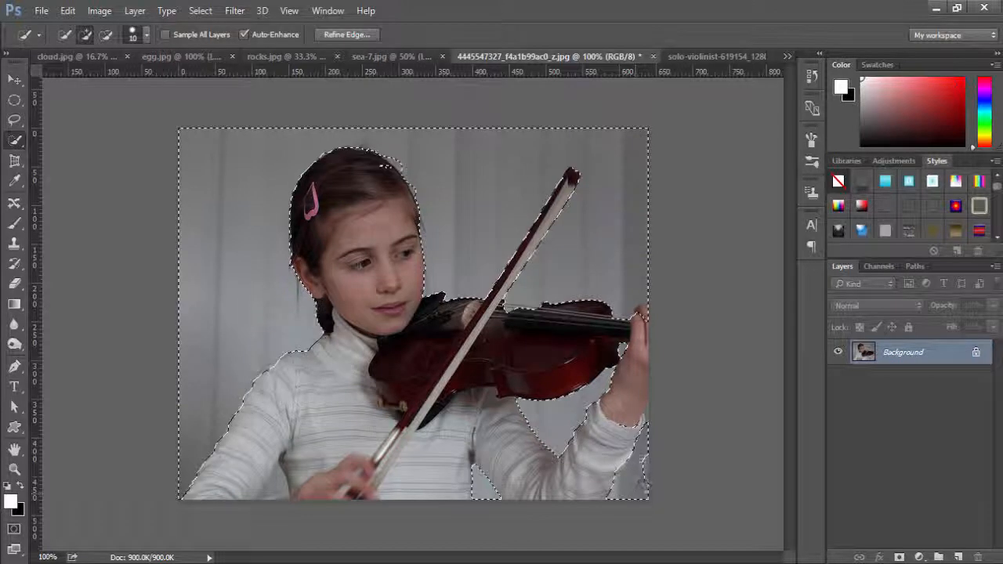
pyautogui.moveTo(643, 472); pyautogui.dragTo(642, 461)
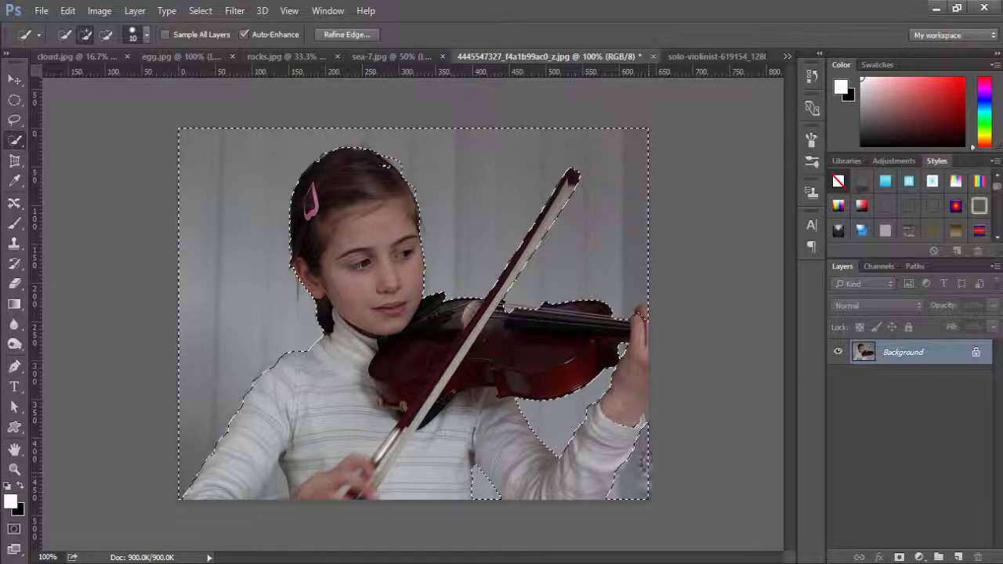
pyautogui.click(646, 470)
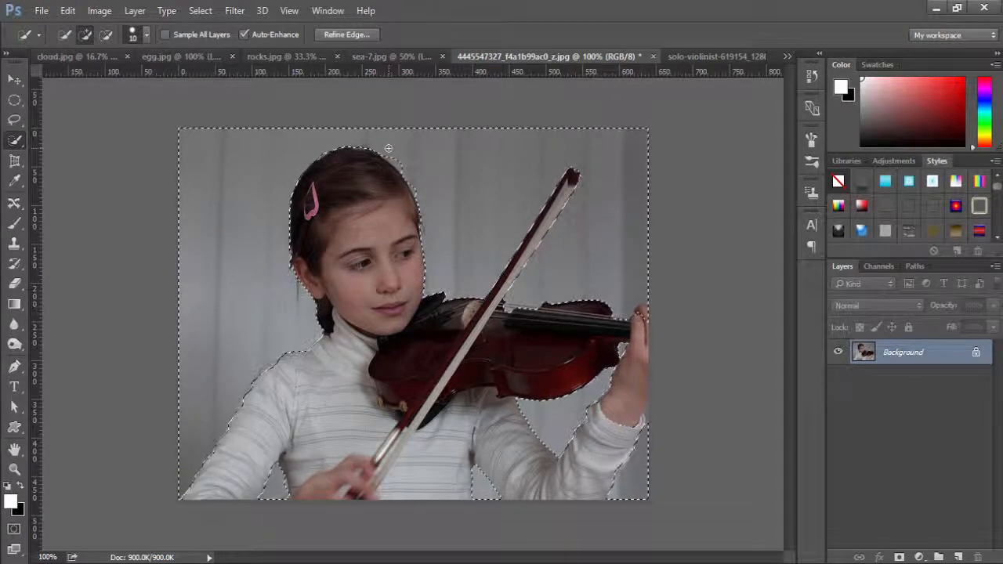
pyautogui.press('alt')
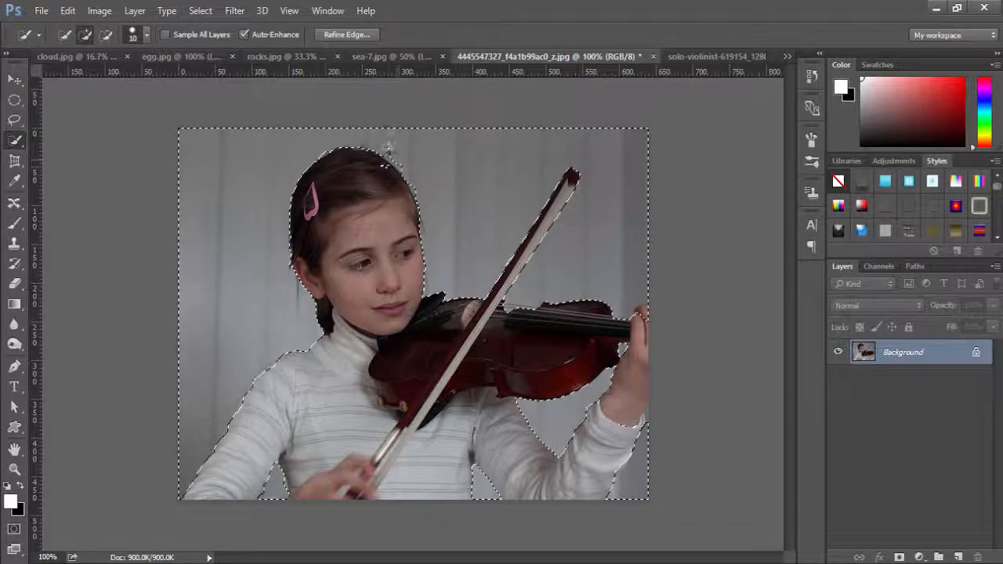
pyautogui.moveTo(390, 155); pyautogui.dragTo(395, 159)
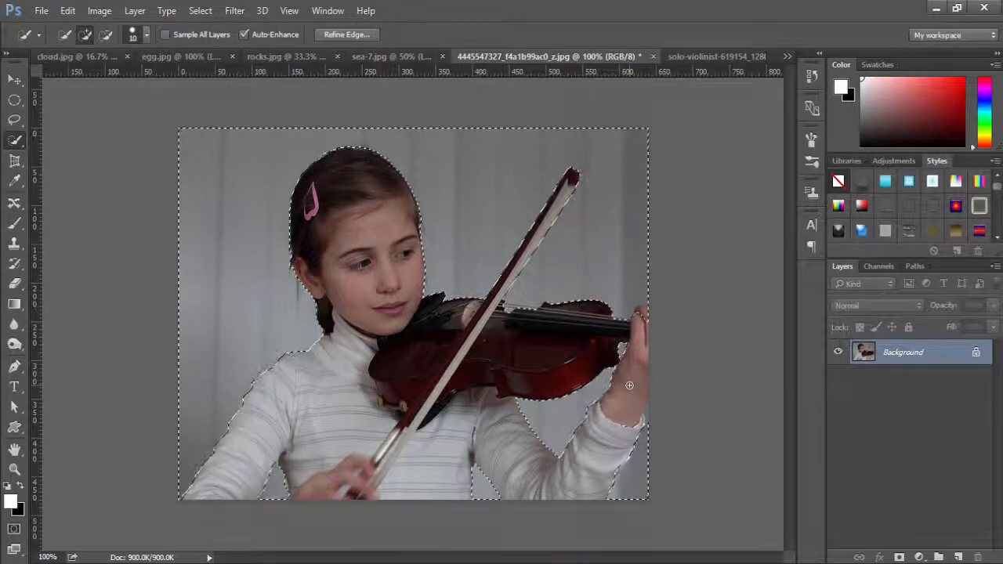
# Invert the selection so the girl is selected, and open it in Refine Edge with the Overlay view.
pyautogui.click(200, 11)
pyautogui.click(214, 72)
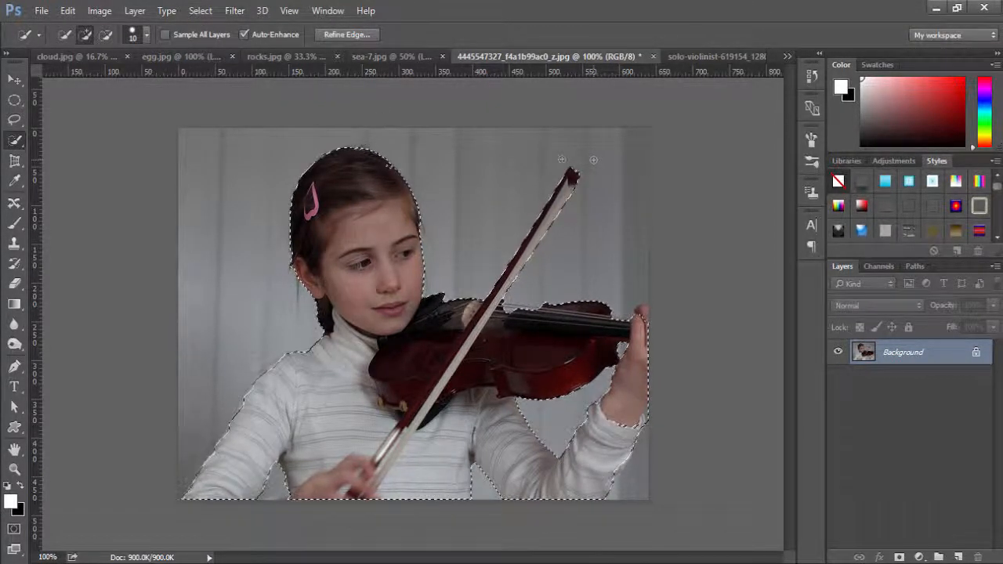
pyautogui.click(200, 11)
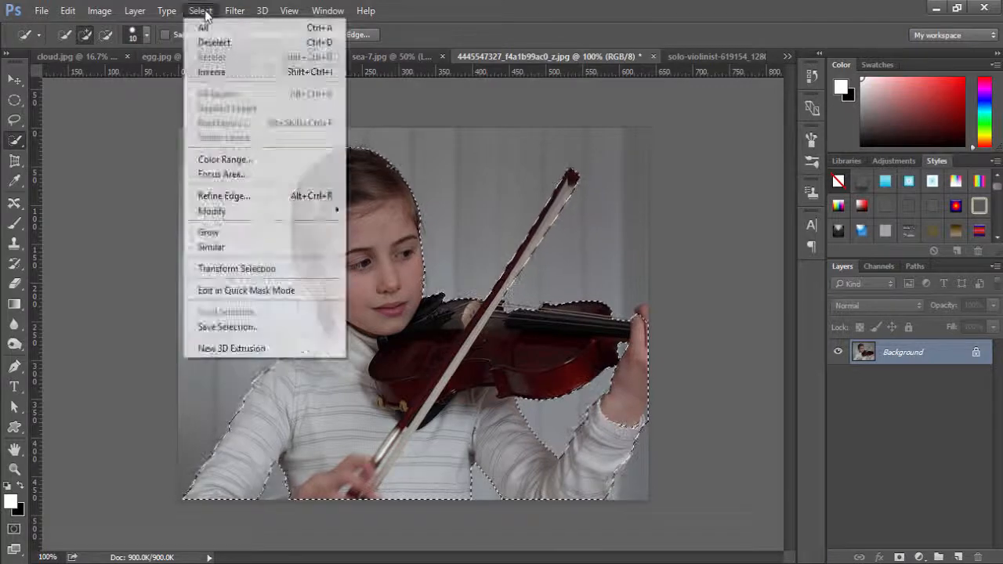
pyautogui.click(235, 196)
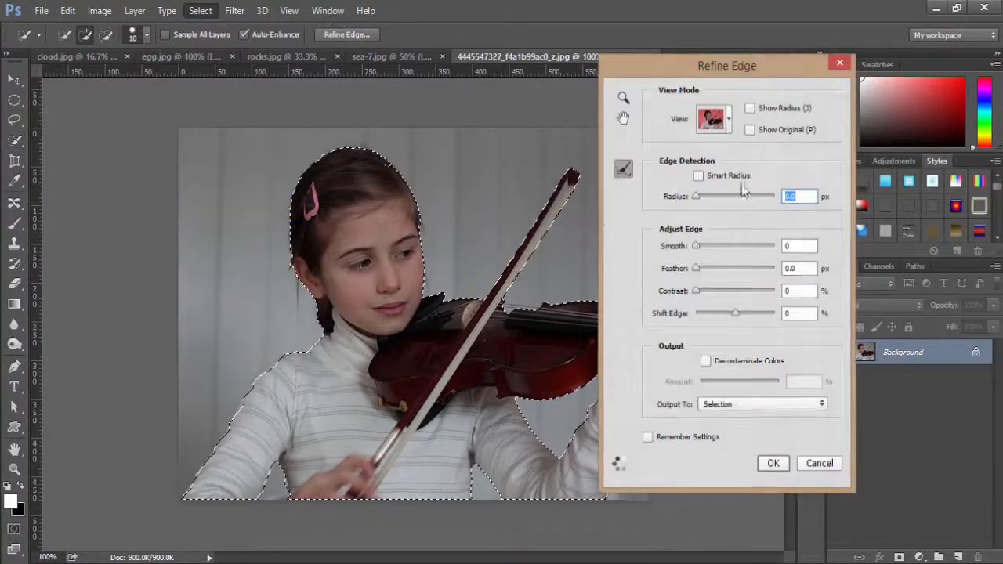
pyautogui.moveTo(728, 70); pyautogui.dragTo(746, 70)
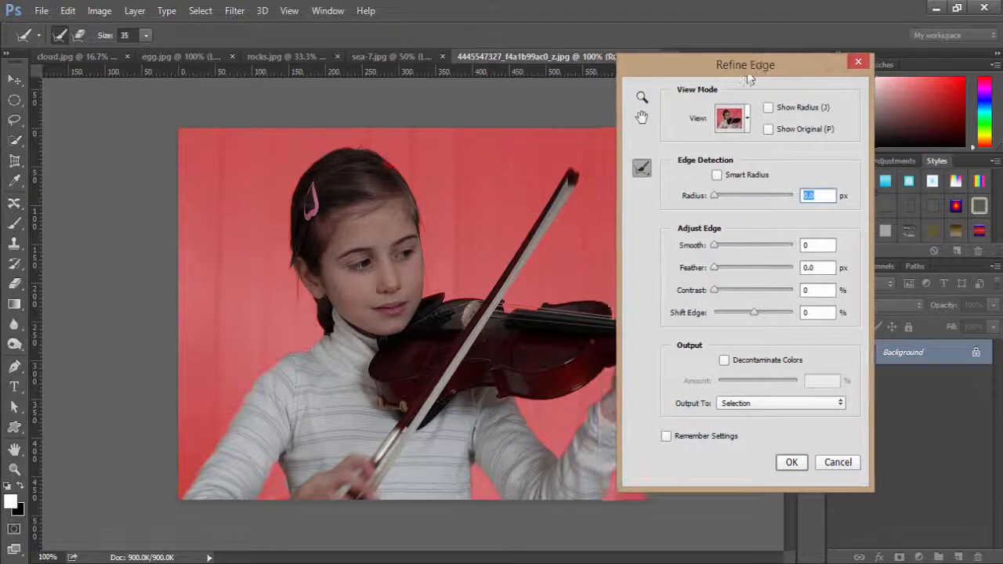
pyautogui.click(747, 119)
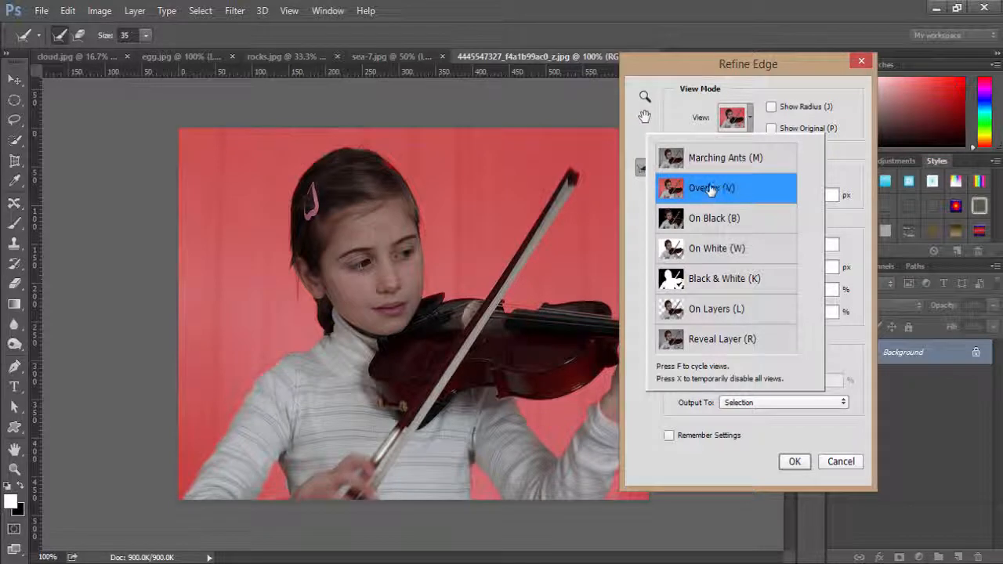
pyautogui.click(744, 124)
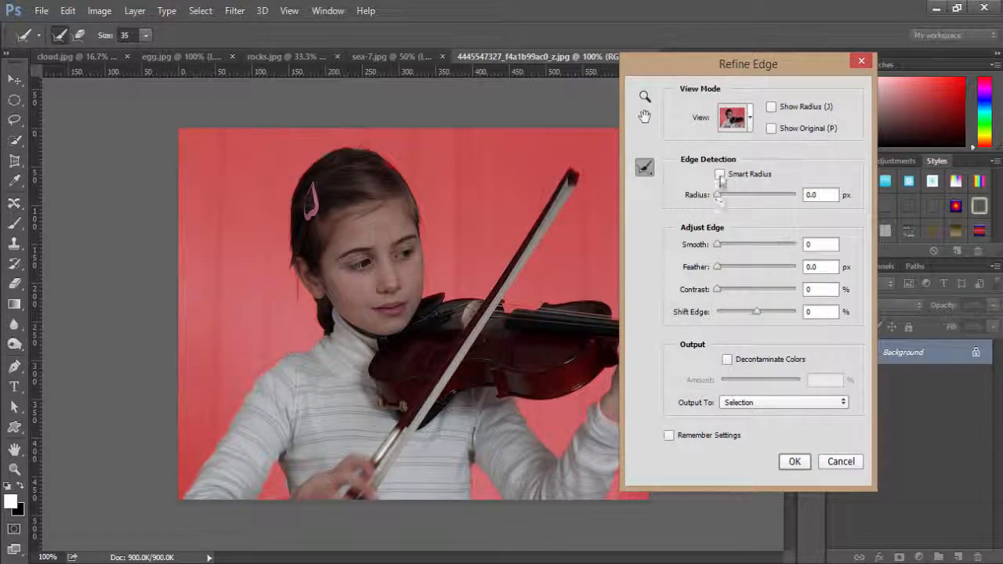
# Enable Smart Radius and refine the selection edge with radius 5.5 px, smooth 11 and feather 3.3 px.
pyautogui.click(721, 175)
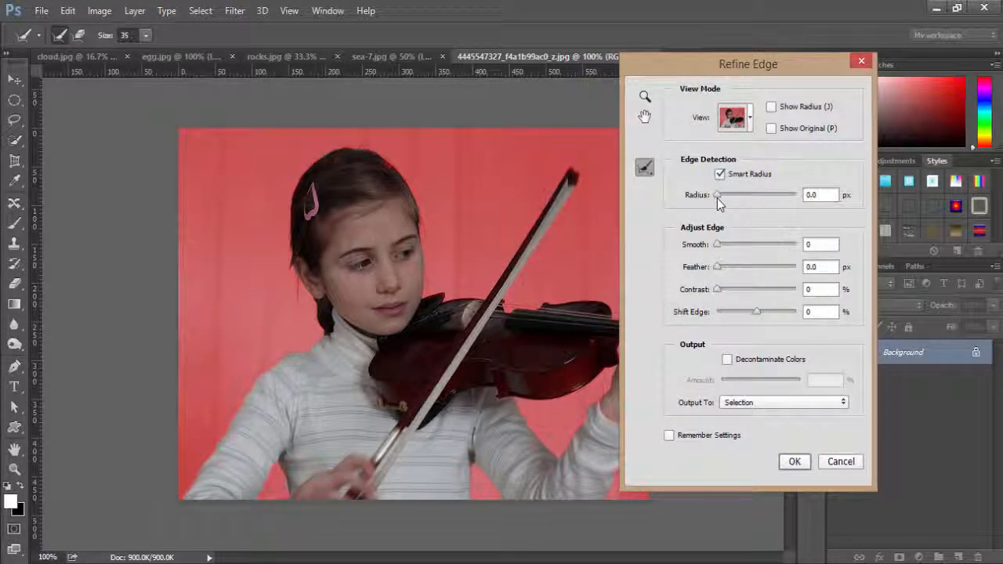
pyautogui.moveTo(719, 200); pyautogui.dragTo(739, 195)
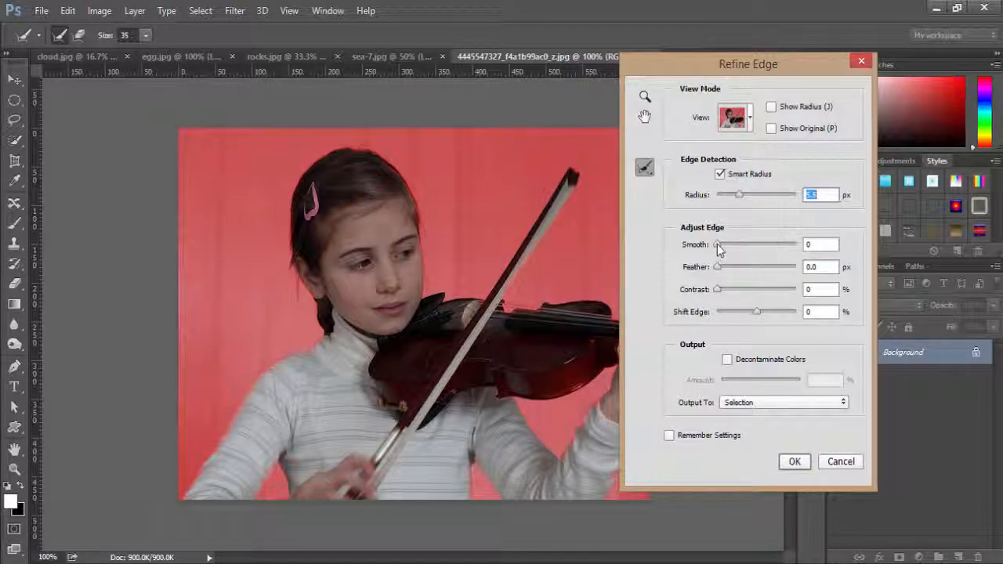
pyautogui.moveTo(719, 247); pyautogui.dragTo(731, 270)
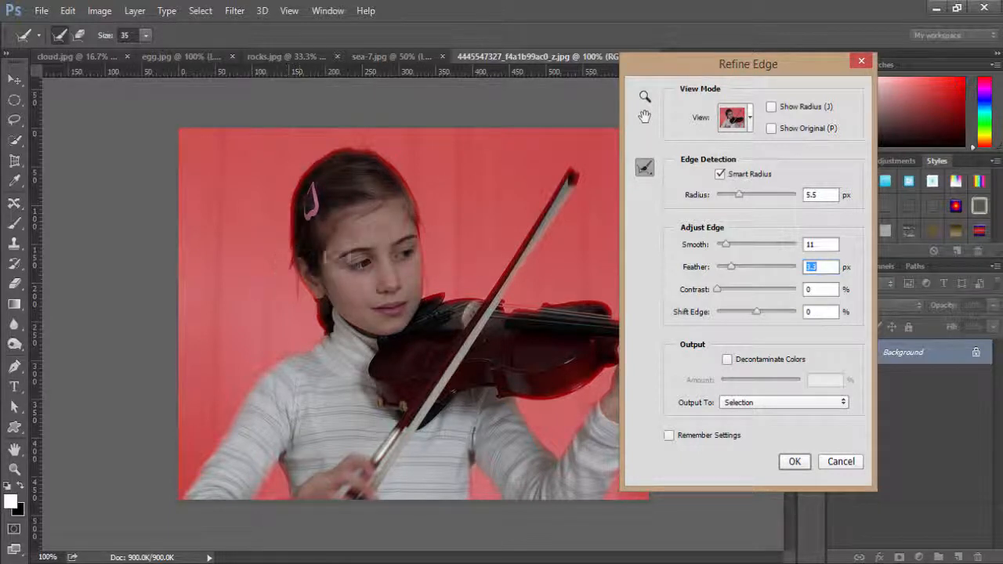
# Brush the girl's hair edge beside the pink clip down to her neck with the Refine Radius Tool.
pyautogui.click(644, 167)
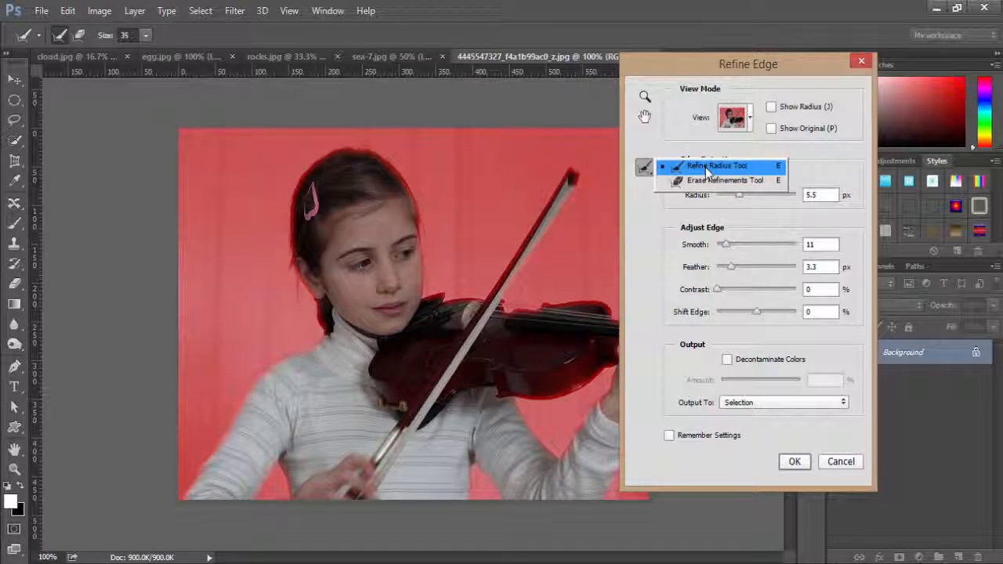
pyautogui.click(707, 168)
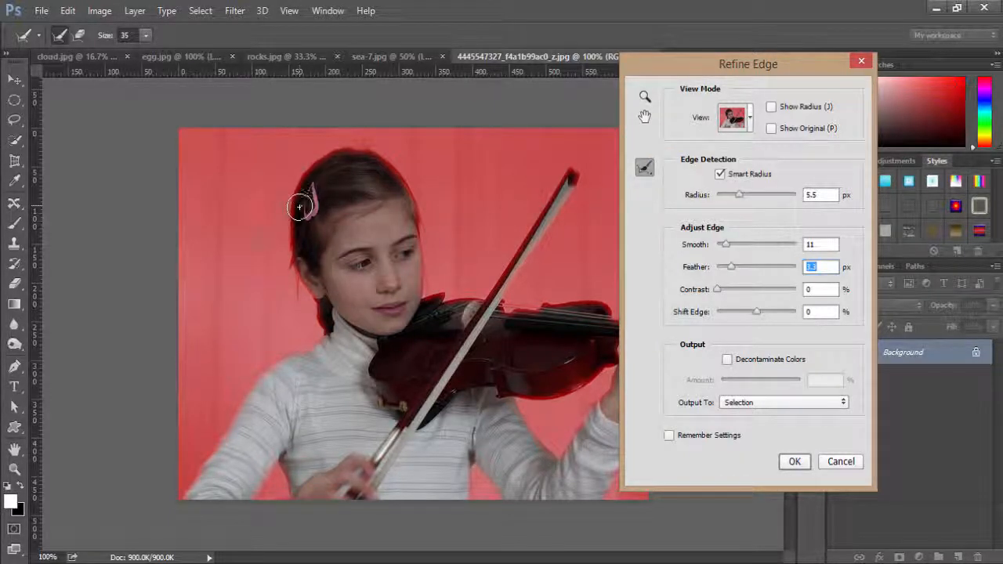
pyautogui.moveTo(299, 207); pyautogui.dragTo(298, 315)
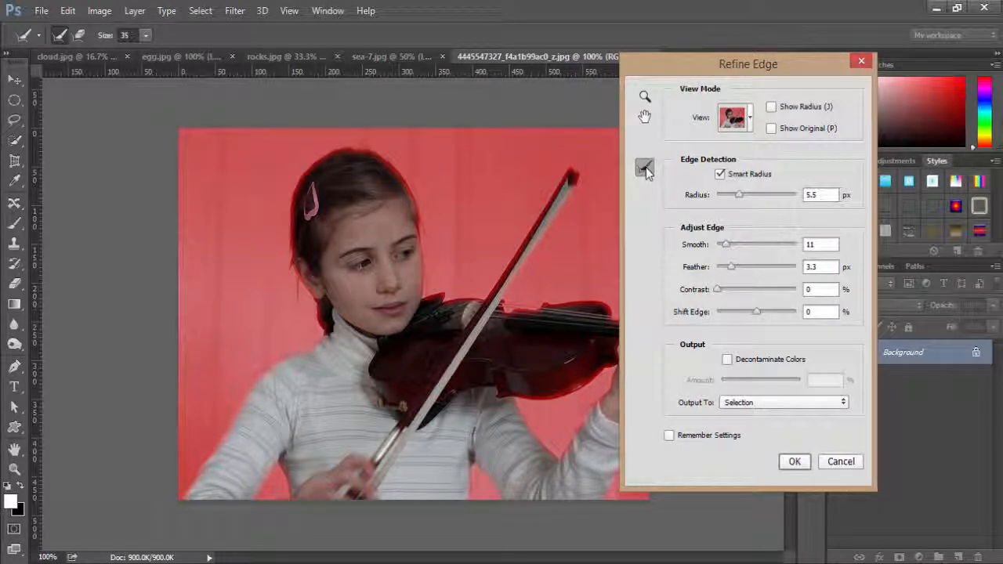
# Brush both sides of the girl's hair outline with the Erase Refinements Tool, and accept the refined edge as a selection.
pyautogui.click(645, 168)
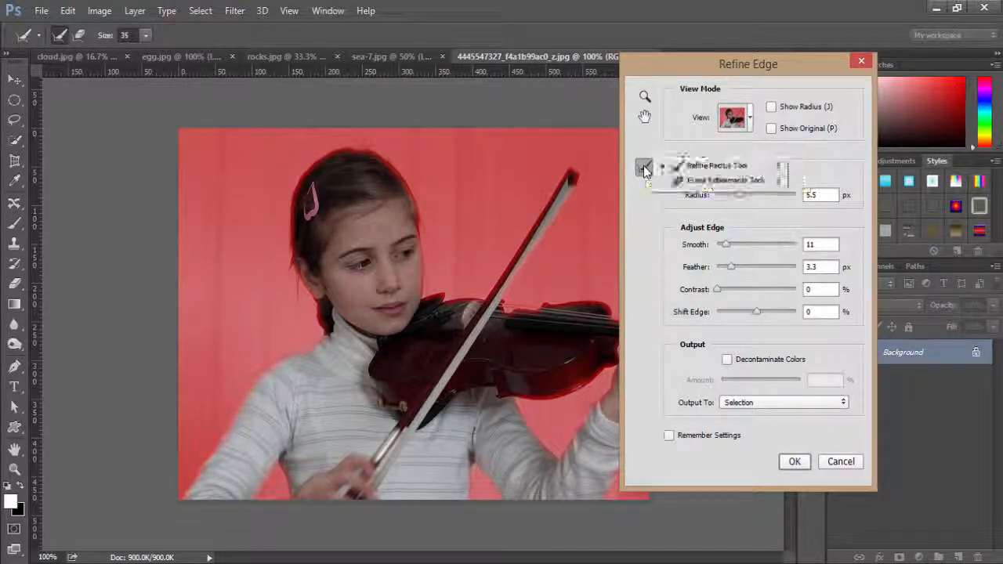
pyautogui.click(690, 186)
pyautogui.moveTo(372, 158)
pyautogui.mouseDown()
pyautogui.moveTo(425, 224)
pyautogui.moveTo(422, 210)
pyautogui.moveTo(428, 268)
pyautogui.mouseUp()
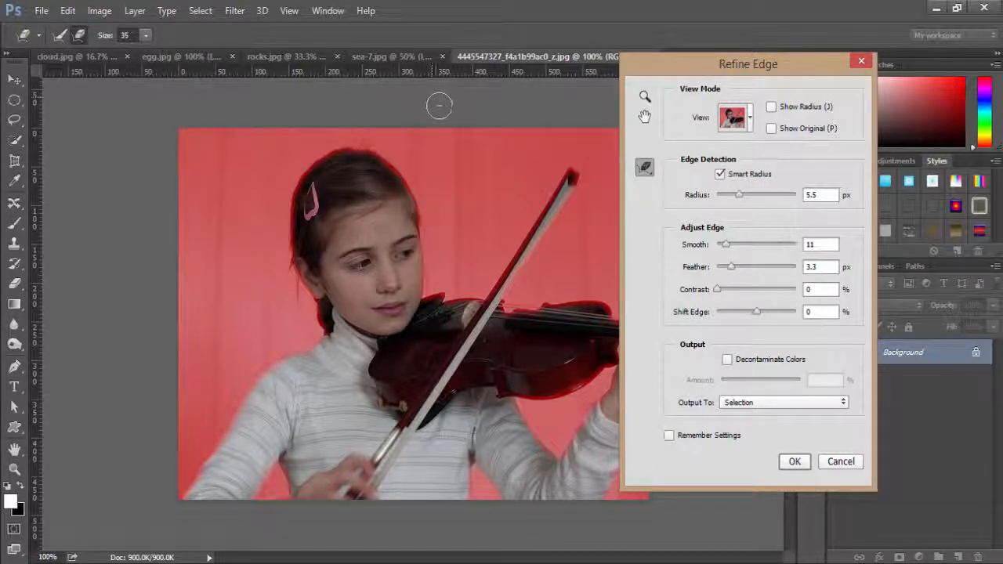
pyautogui.moveTo(368, 152)
pyautogui.mouseDown()
pyautogui.moveTo(398, 167)
pyautogui.moveTo(415, 196)
pyautogui.moveTo(433, 272)
pyautogui.mouseUp()
pyautogui.moveTo(359, 156)
pyautogui.mouseDown()
pyautogui.moveTo(333, 160)
pyautogui.moveTo(301, 212)
pyautogui.moveTo(300, 263)
pyautogui.moveTo(323, 313)
pyautogui.mouseUp()
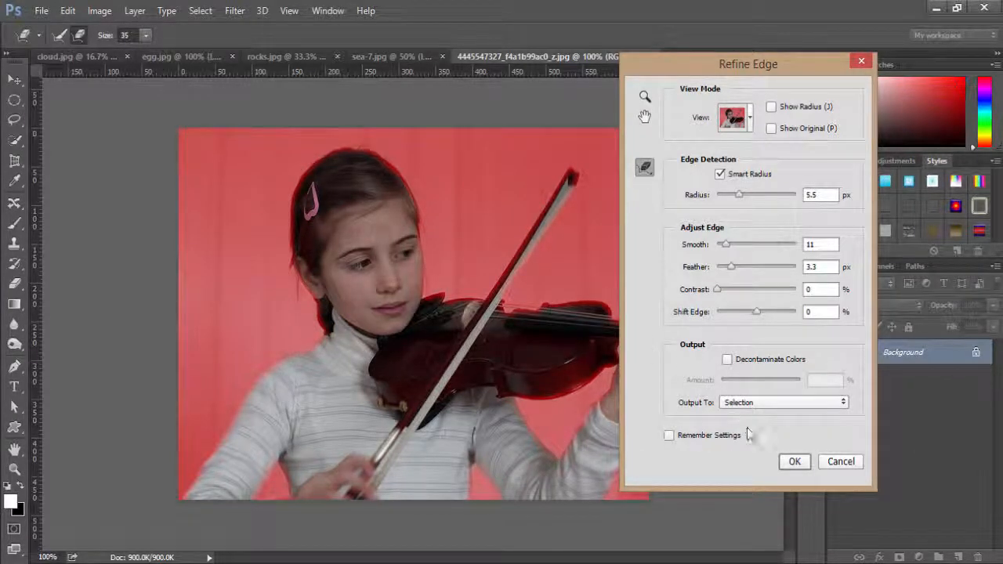
pyautogui.click(796, 464)
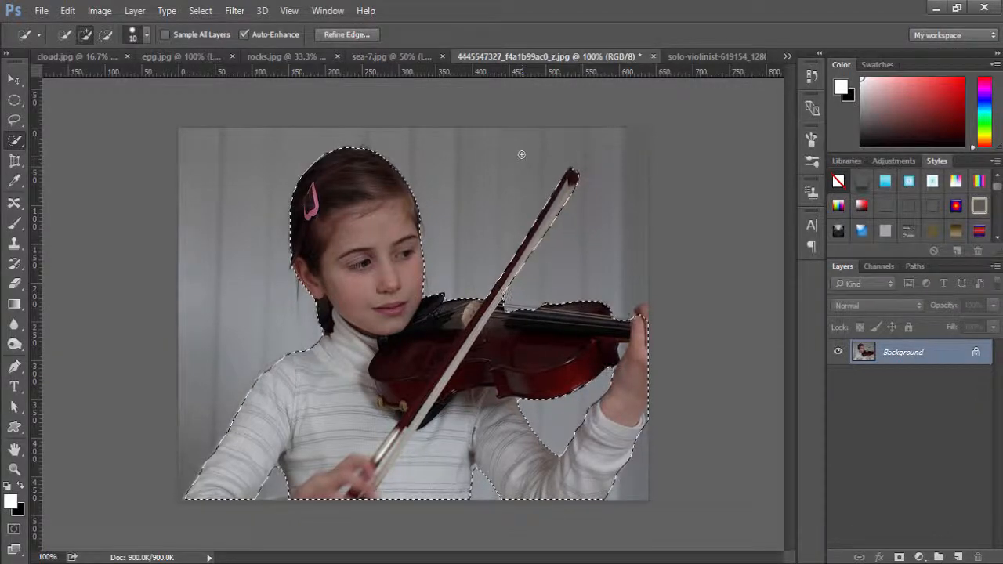
# Copy the selected girl and paste her into sea-7.jpg as a new layer.
pyautogui.press('v')
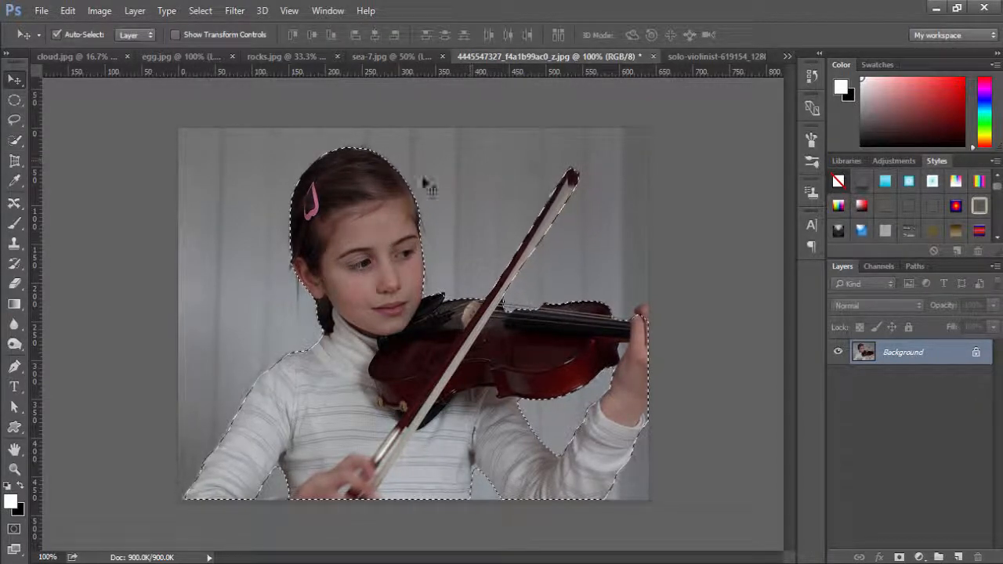
pyautogui.click(68, 10)
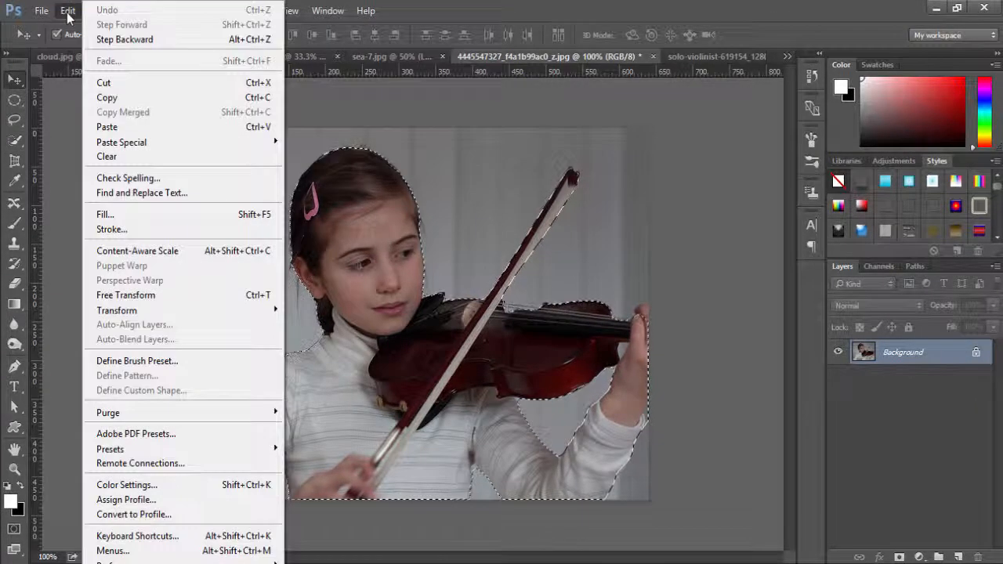
pyautogui.click(124, 98)
pyautogui.click(371, 60)
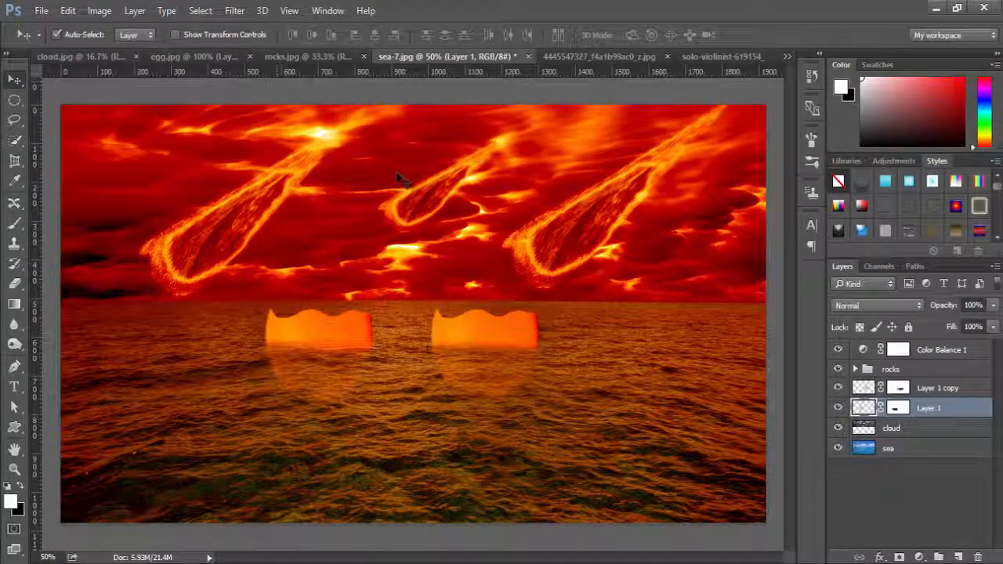
pyautogui.click(68, 12)
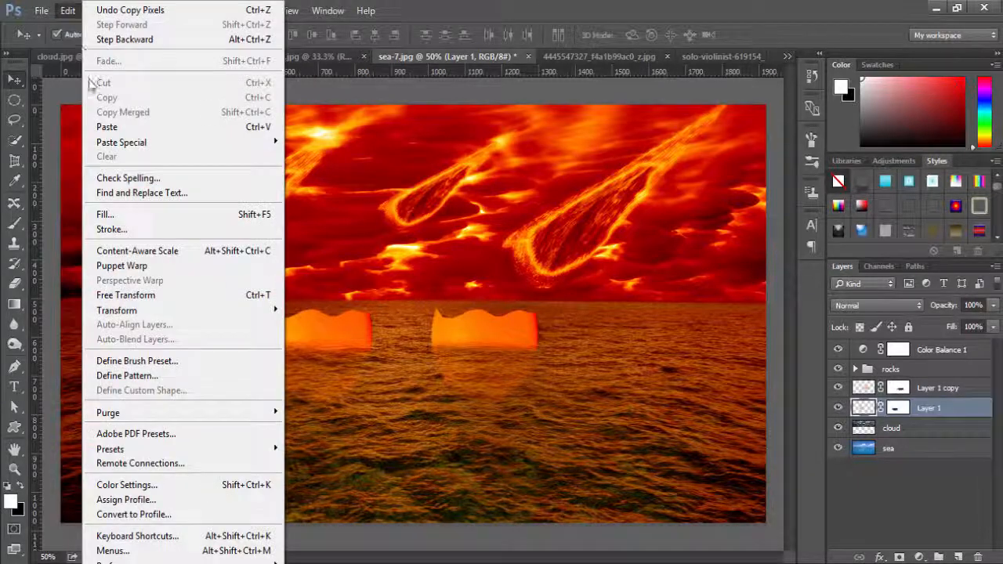
pyautogui.click(116, 130)
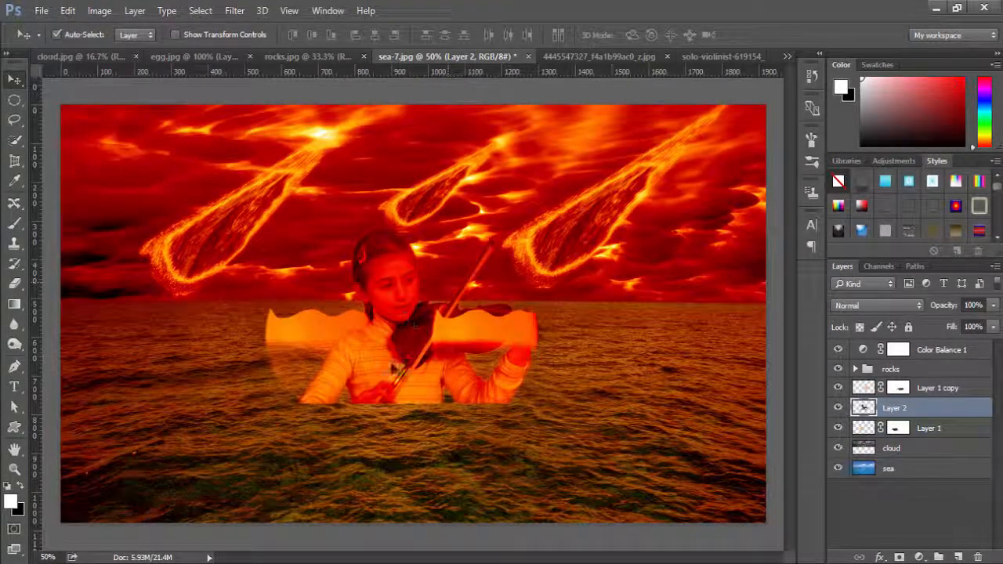
# Scale the pasted violinist to about 36.6% width and 54.3% height, and place her over the left eggshell.
pyautogui.moveTo(384, 376); pyautogui.dragTo(327, 320)
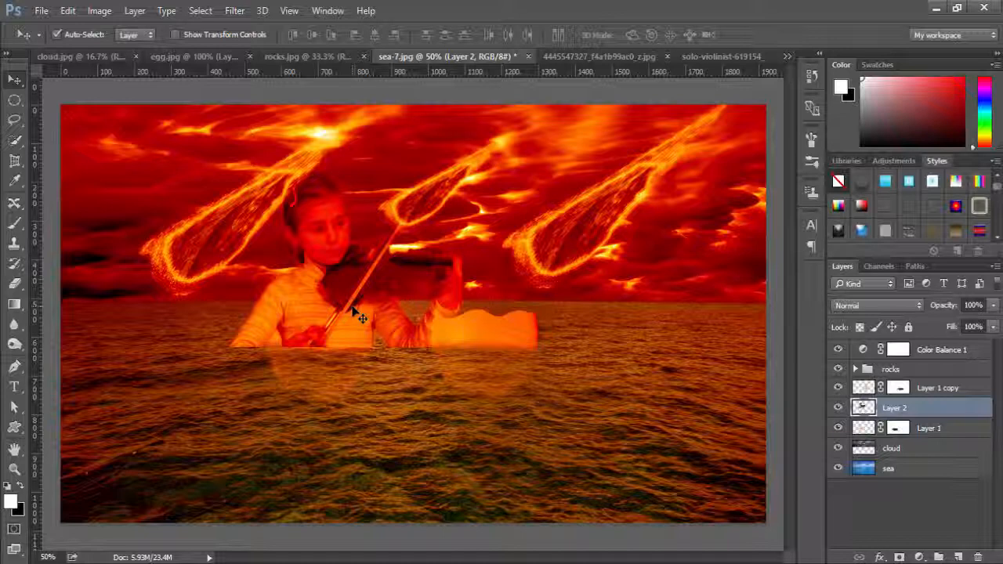
pyautogui.moveTo(316, 319)
pyautogui.mouseDown()
pyautogui.moveTo(312, 334)
pyautogui.moveTo(324, 256)
pyautogui.moveTo(316, 329)
pyautogui.moveTo(333, 270)
pyautogui.moveTo(331, 332)
pyautogui.mouseUp()
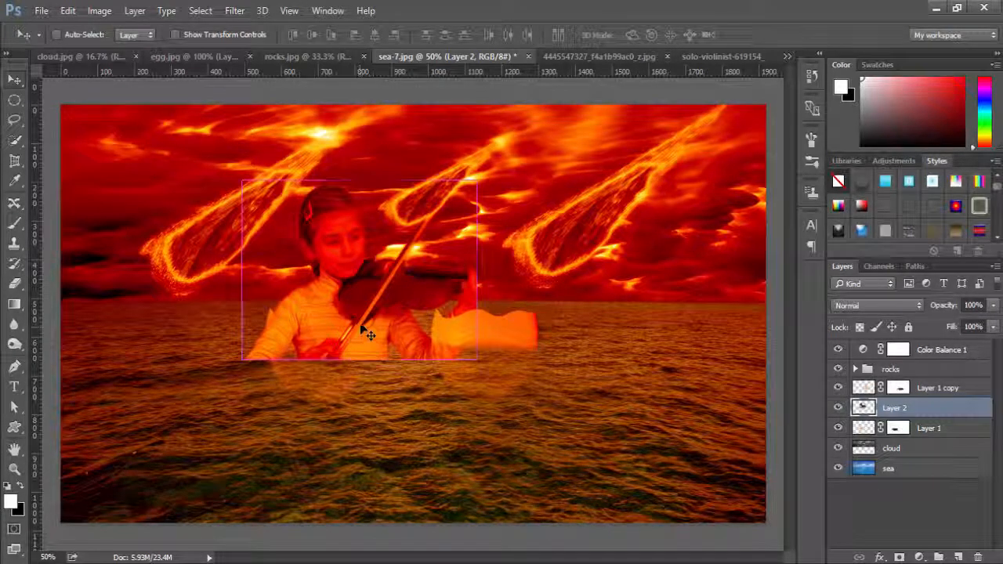
pyautogui.hotkey('ctrl', 't')
pyautogui.moveTo(242, 181); pyautogui.dragTo(369, 262)
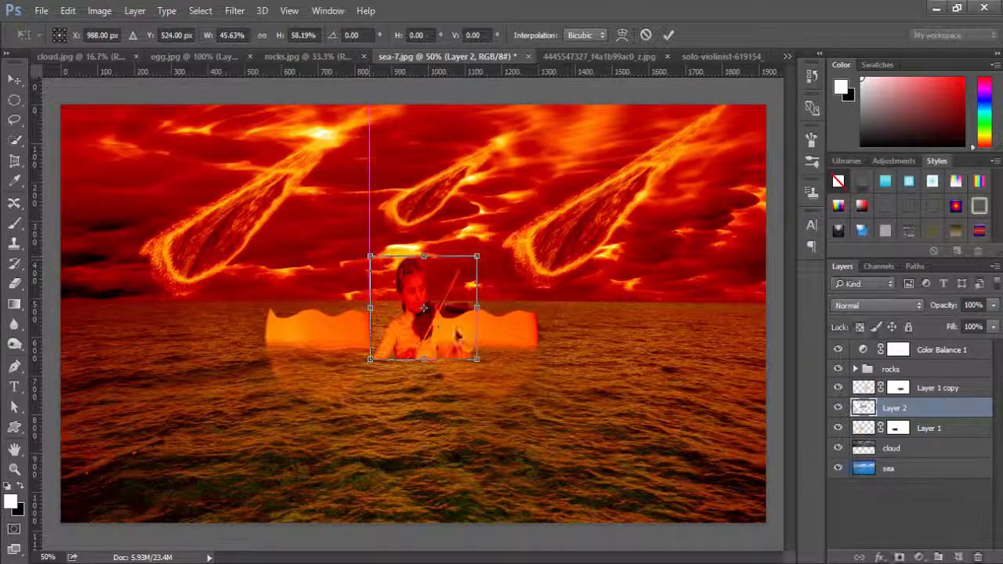
pyautogui.moveTo(410, 339); pyautogui.dragTo(304, 305)
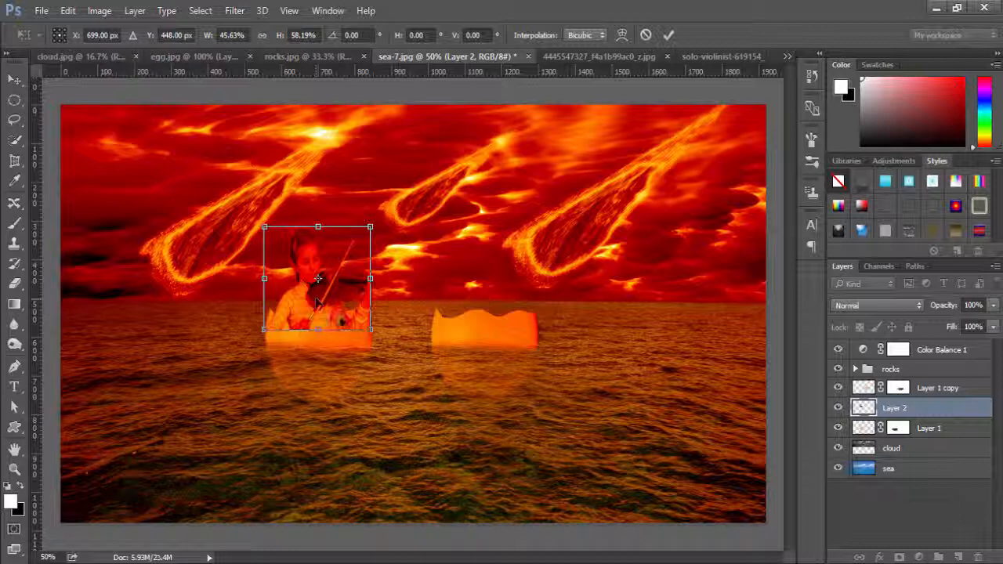
pyautogui.moveTo(369, 330); pyautogui.dragTo(349, 322)
pyautogui.moveTo(298, 299)
pyautogui.mouseDown()
pyautogui.moveTo(315, 295)
pyautogui.moveTo(307, 299)
pyautogui.mouseUp()
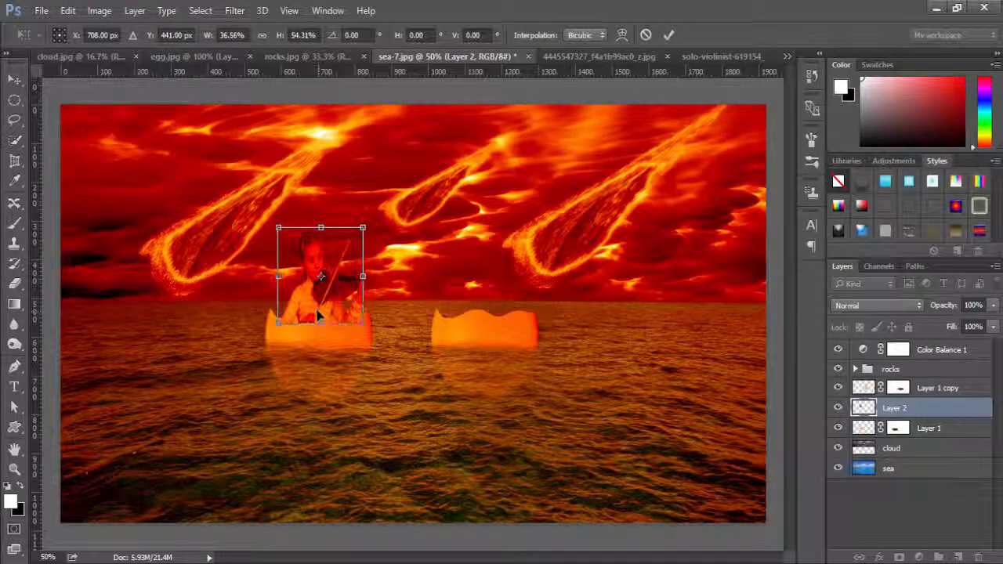
pyautogui.click(669, 36)
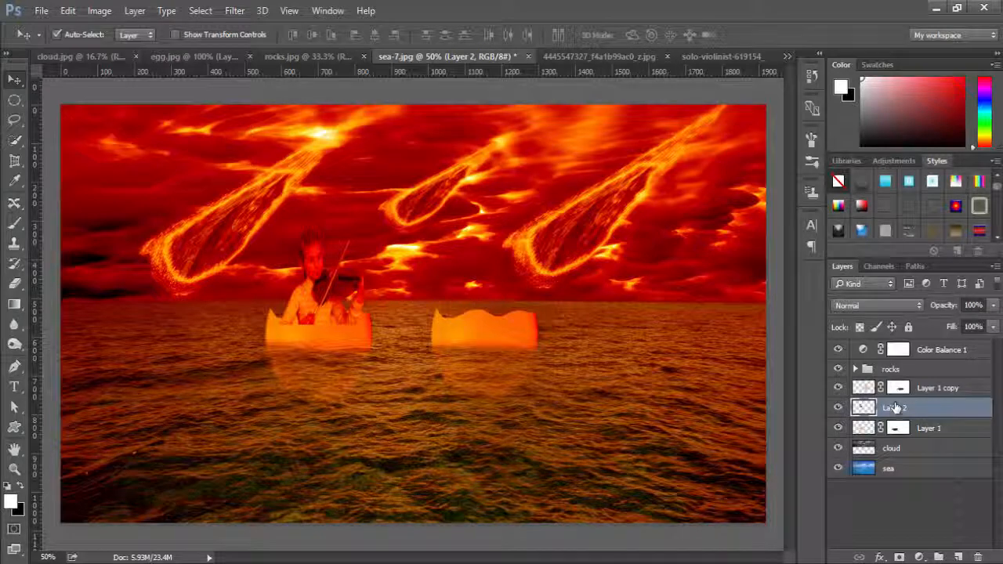
# Move the violinist's Layer 2 below the eggshell's Layer 1, and nudge her so she sits inside the left eggshell.
pyautogui.moveTo(894, 408); pyautogui.dragTo(891, 436)
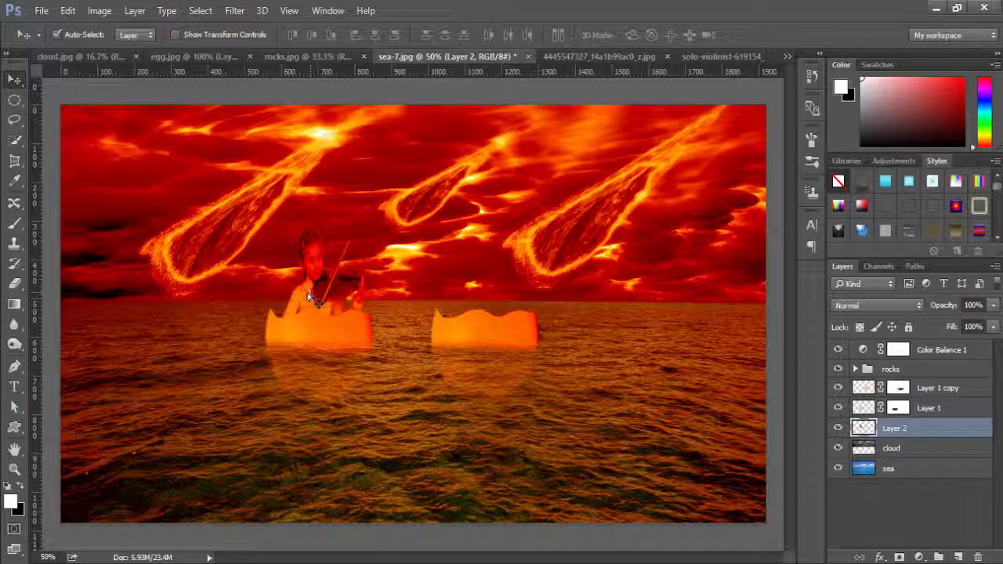
pyautogui.moveTo(309, 297); pyautogui.dragTo(318, 305)
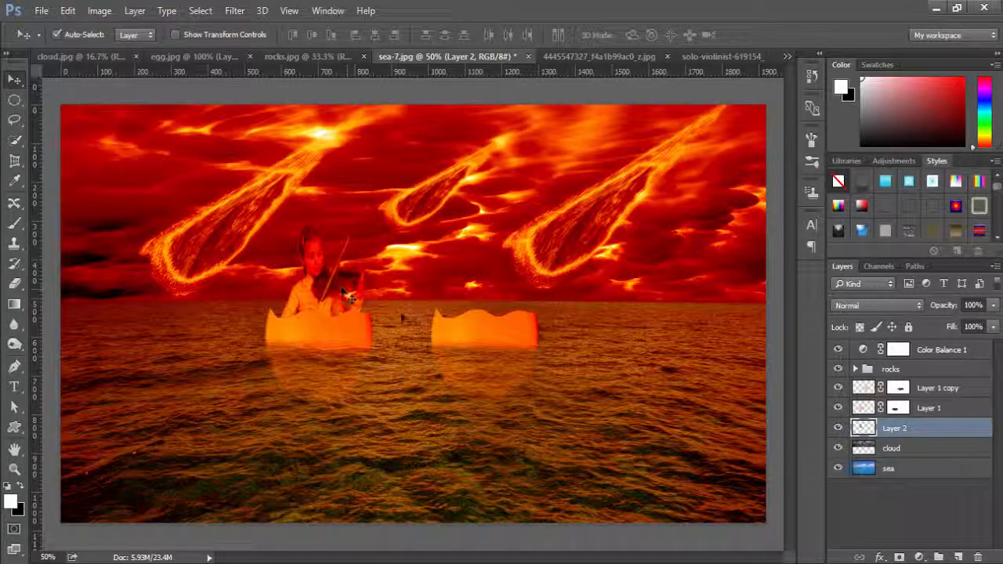
# Shift the left eggshell and its violinist further left on the sea, and move the second eggshell left as well.
pyautogui.click(336, 336)
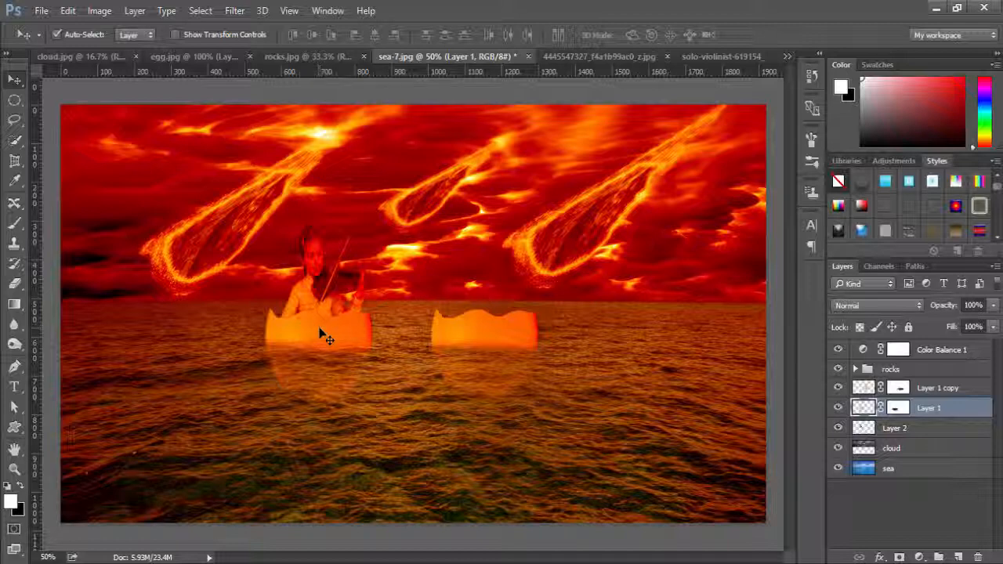
pyautogui.moveTo(322, 337)
pyautogui.mouseDown()
pyautogui.moveTo(315, 328)
pyautogui.moveTo(307, 341)
pyautogui.mouseUp()
pyautogui.moveTo(313, 304); pyautogui.dragTo(275, 311)
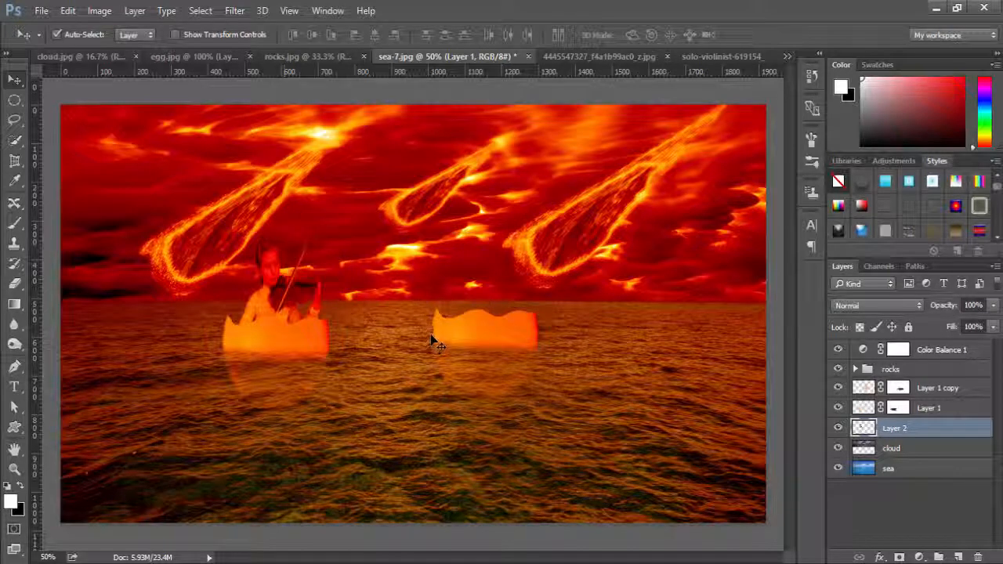
pyautogui.moveTo(501, 337); pyautogui.dragTo(447, 336)
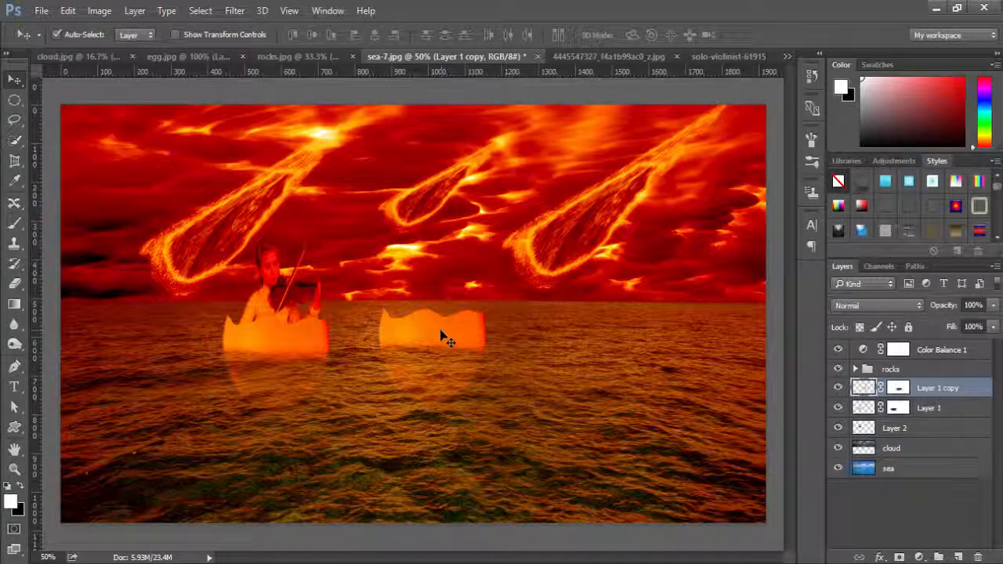
# In solo-violinist-619154_1280.jpg, select the grey background around the woman and the gap under her bow arm with Quick Selection.
pyautogui.click(717, 59)
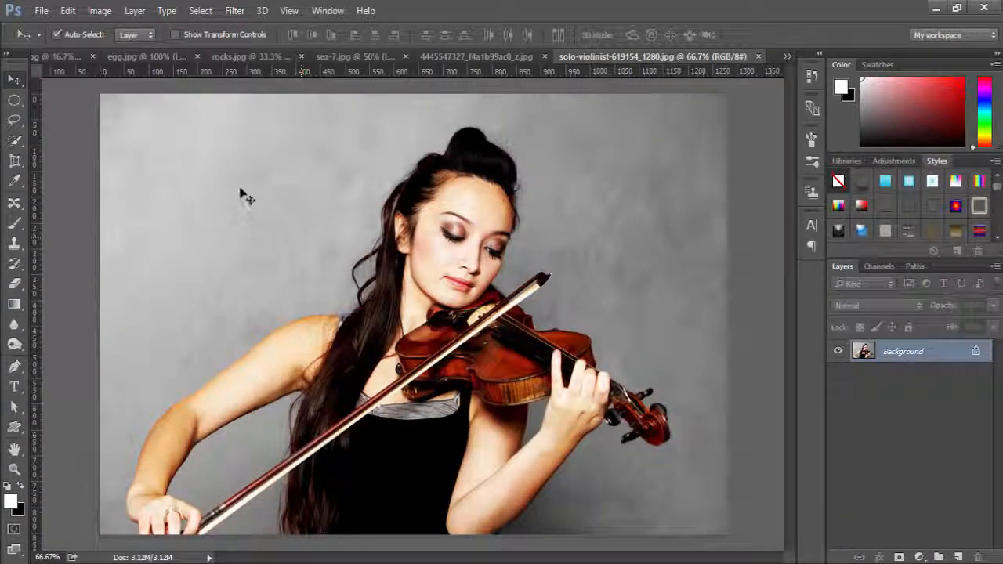
pyautogui.click(14, 139)
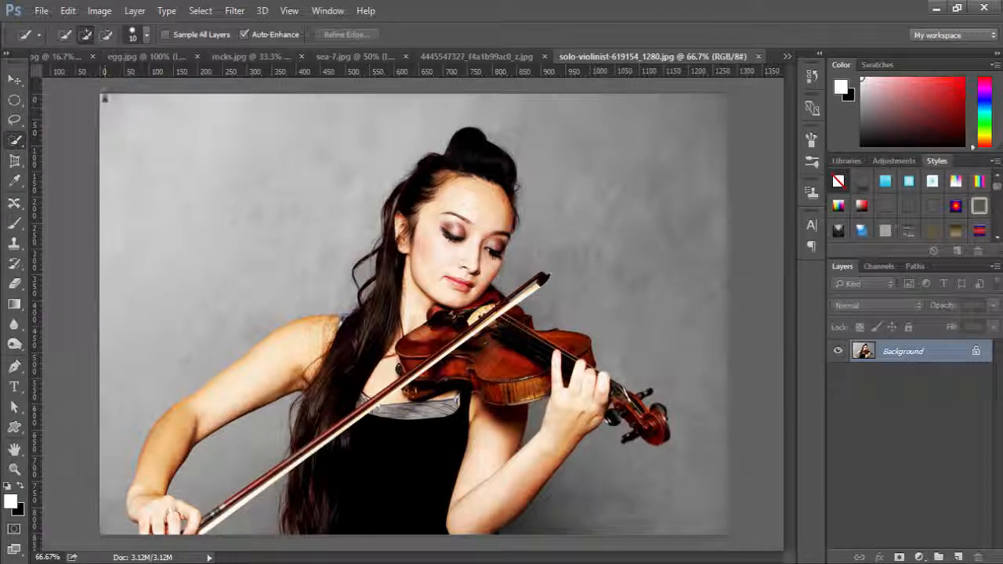
pyautogui.moveTo(167, 188); pyautogui.dragTo(204, 262)
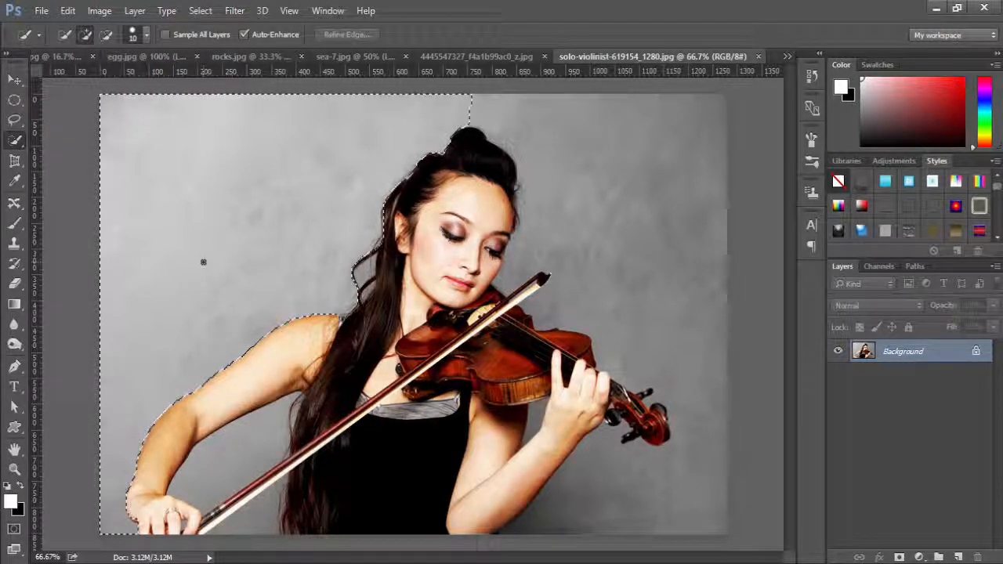
pyautogui.moveTo(460, 103)
pyautogui.mouseDown()
pyautogui.moveTo(496, 108)
pyautogui.moveTo(544, 156)
pyautogui.moveTo(564, 202)
pyautogui.moveTo(546, 280)
pyautogui.moveTo(611, 213)
pyautogui.mouseUp()
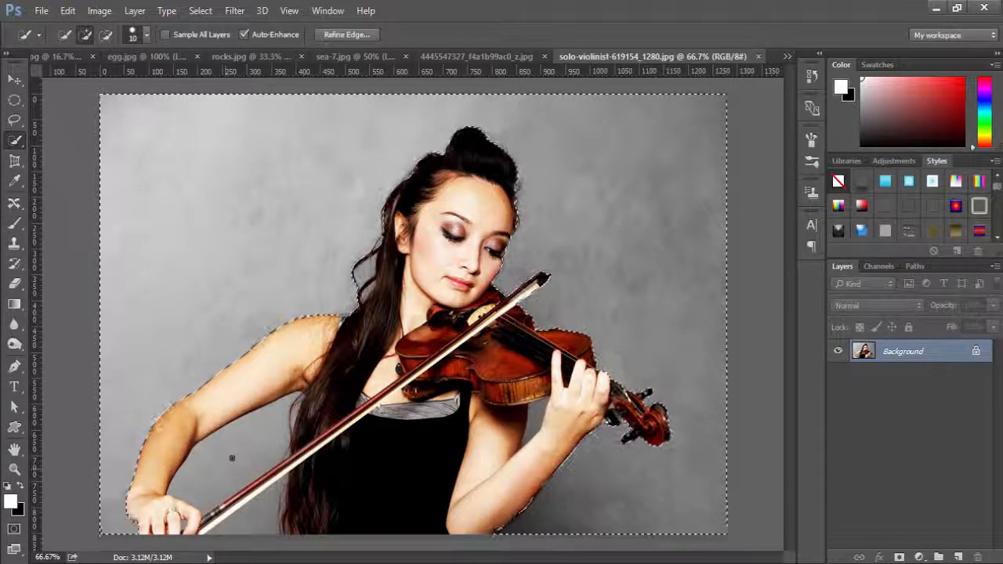
pyautogui.moveTo(232, 458)
pyautogui.mouseDown()
pyautogui.moveTo(182, 466)
pyautogui.moveTo(273, 519)
pyautogui.mouseUp()
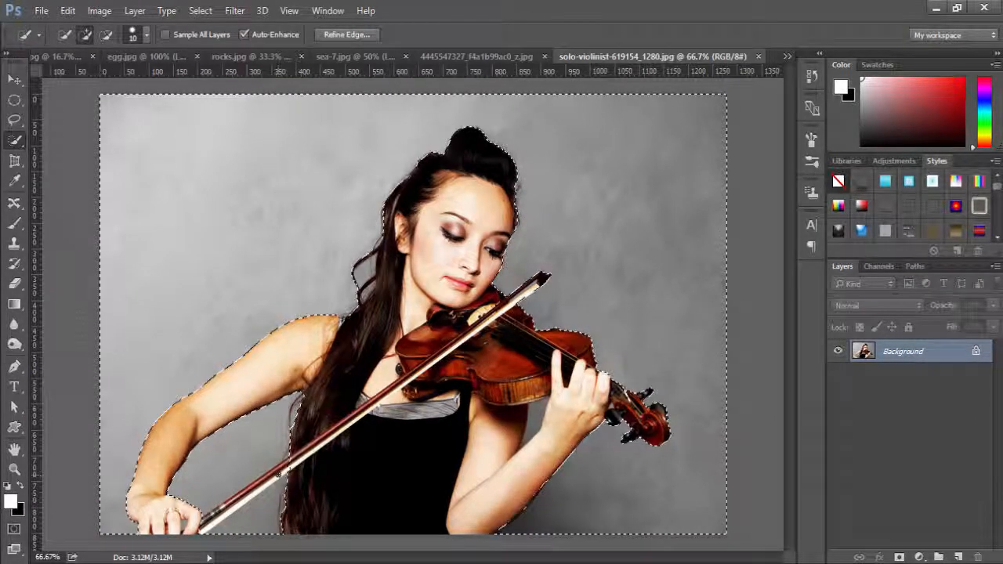
pyautogui.press('alt')
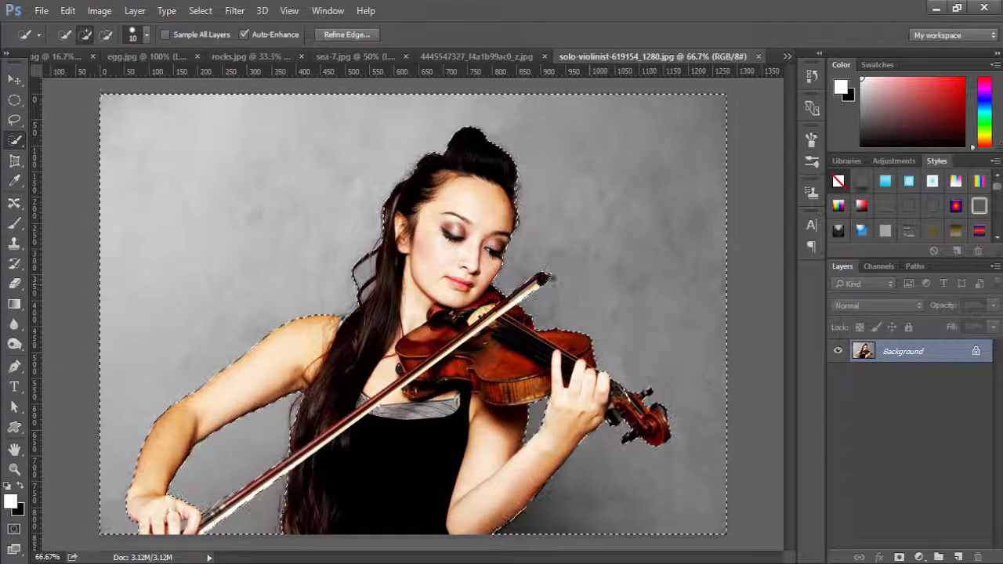
# Invert the selection so the woman and her violin are selected, and open it in Refine Edge.
pyautogui.click(200, 14)
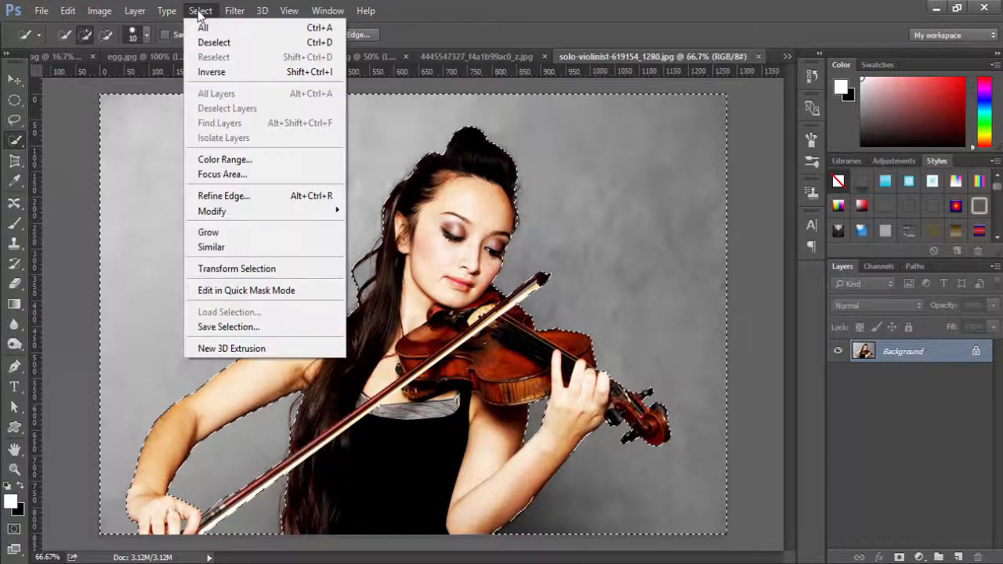
pyautogui.click(217, 69)
pyautogui.click(200, 11)
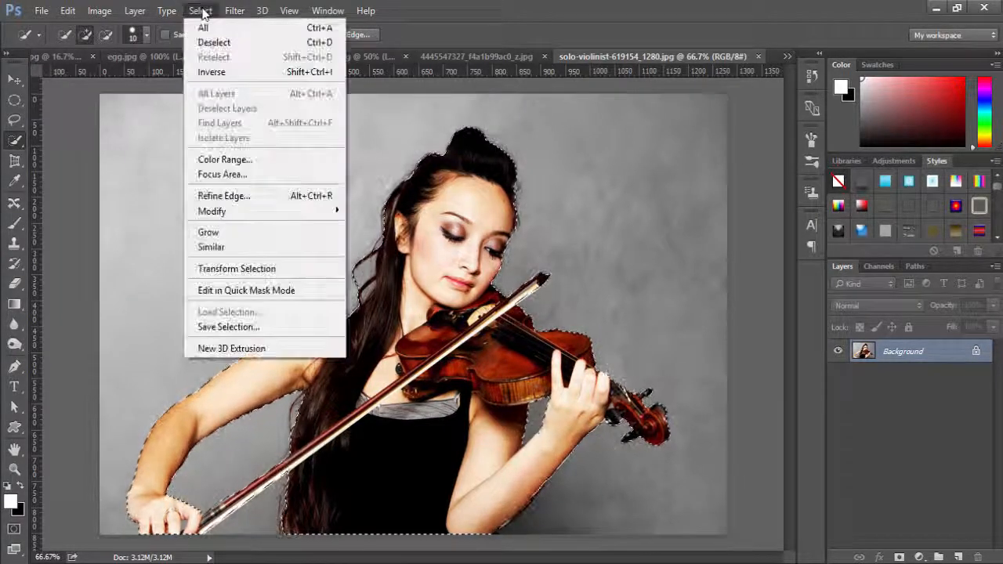
pyautogui.click(235, 197)
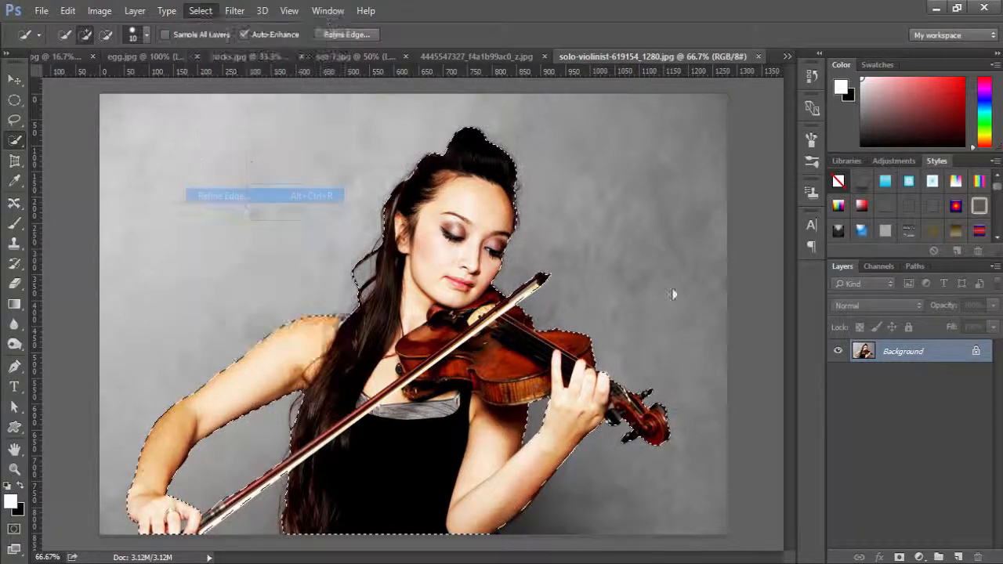
# Enable Smart Radius and refine the woman's selection edge with radius 4.7 px, smooth 19, feather 4.5 px and contrast about 19%.
pyautogui.click(719, 174)
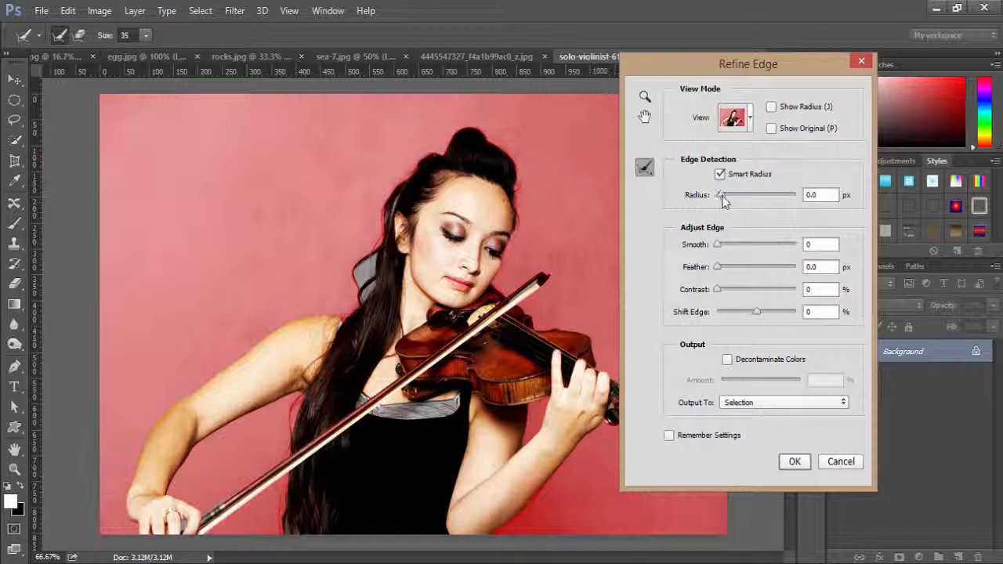
pyautogui.moveTo(735, 201); pyautogui.dragTo(738, 202)
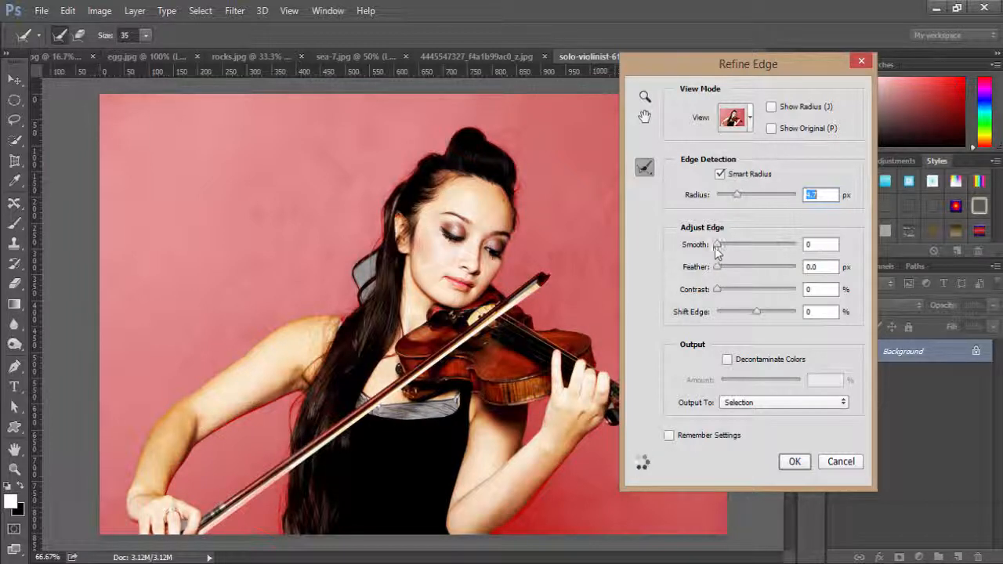
pyautogui.moveTo(716, 245); pyautogui.dragTo(731, 289)
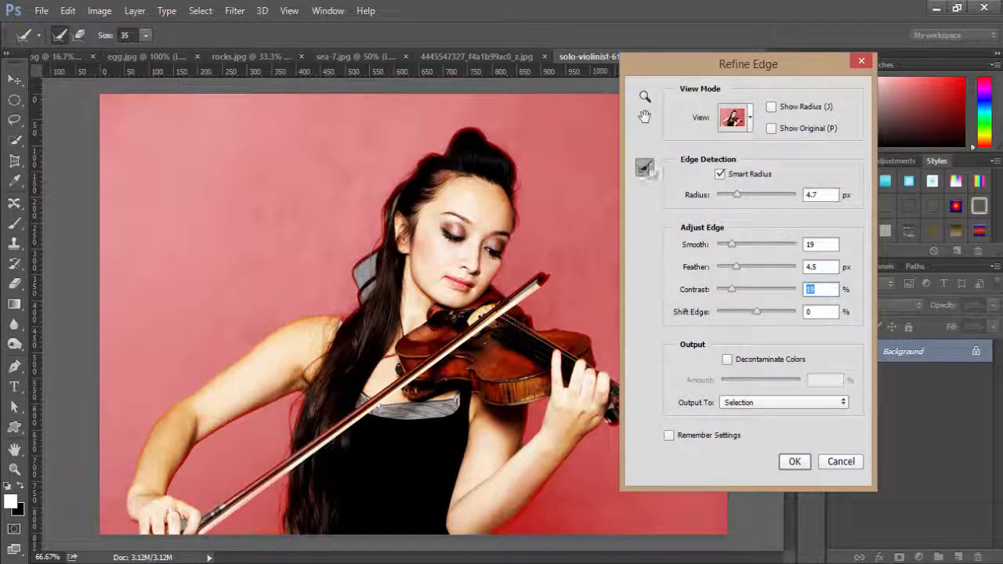
# Refine the loose hair strands beside the woman's neck with the Refine Radius Tool and output the refined edge as a selection.
pyautogui.click(644, 167)
pyautogui.click(686, 170)
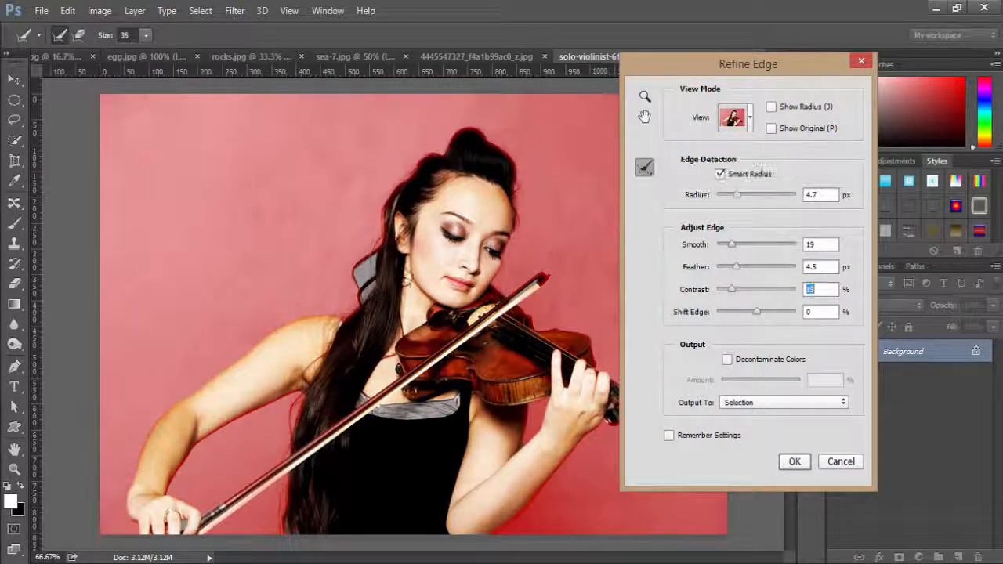
pyautogui.click(365, 279)
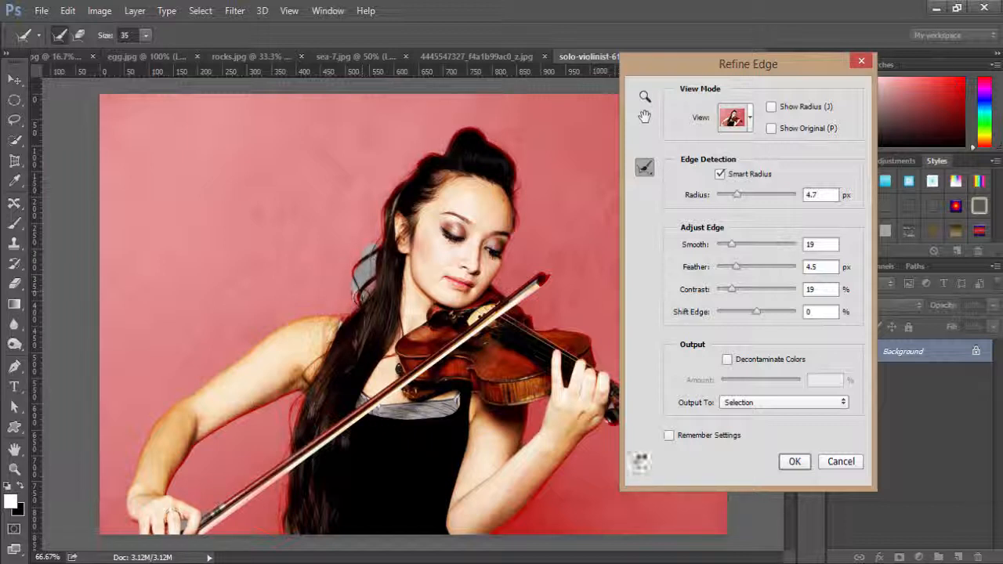
pyautogui.click(644, 167)
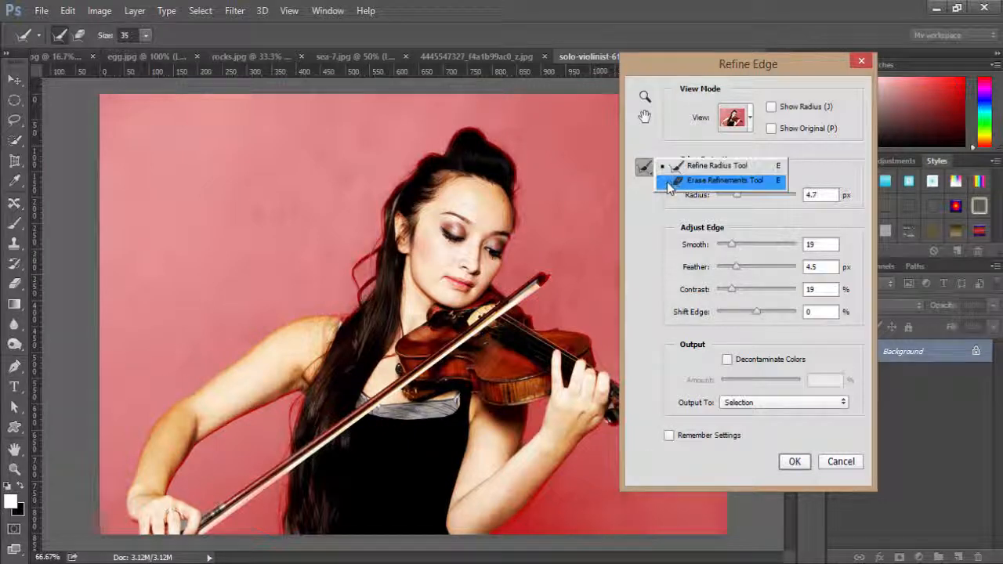
pyautogui.click(674, 181)
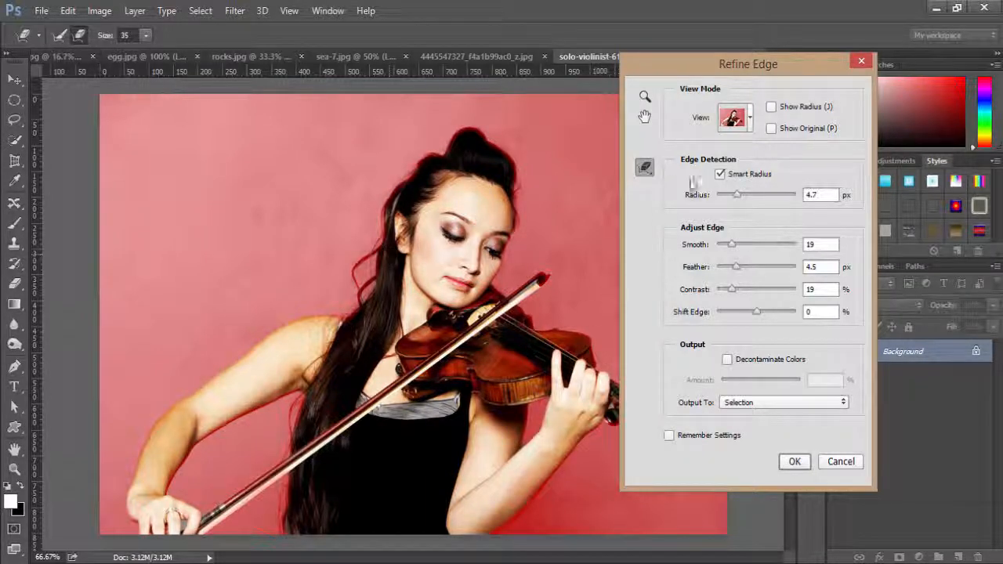
pyautogui.click(795, 462)
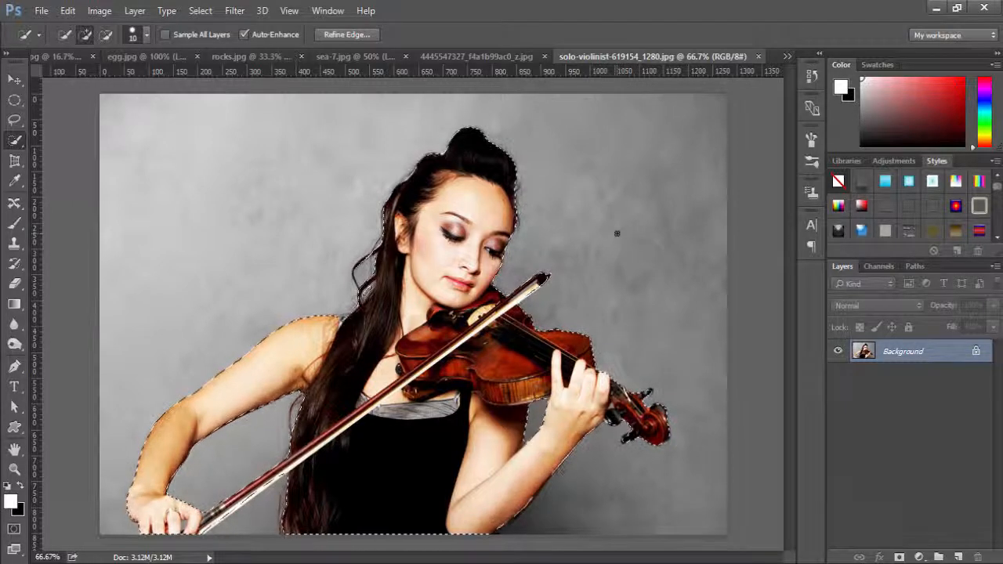
# Copy the selected woman with her violin and paste her into sea-7.jpg as a new layer.
pyautogui.click(68, 11)
pyautogui.click(105, 100)
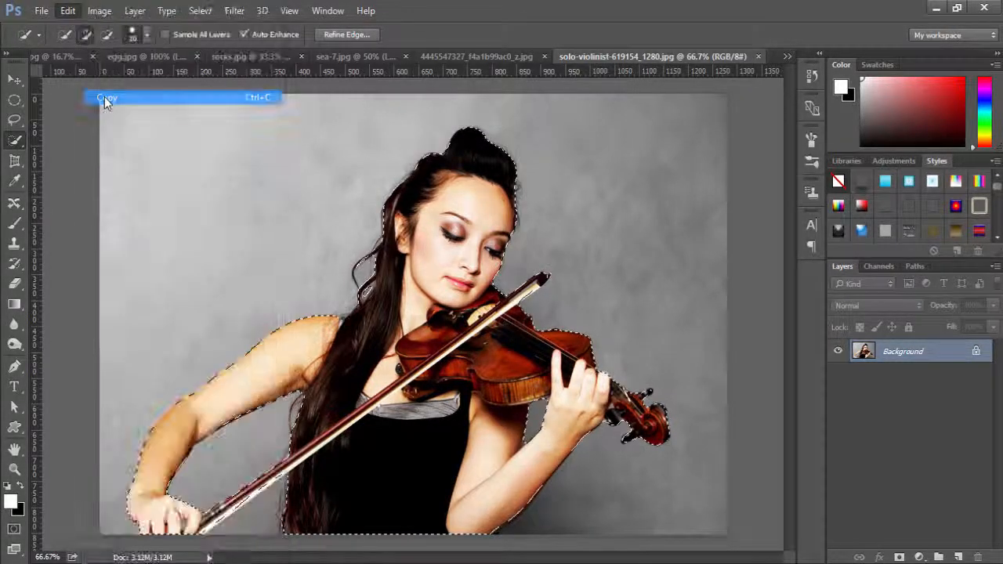
pyautogui.click(347, 56)
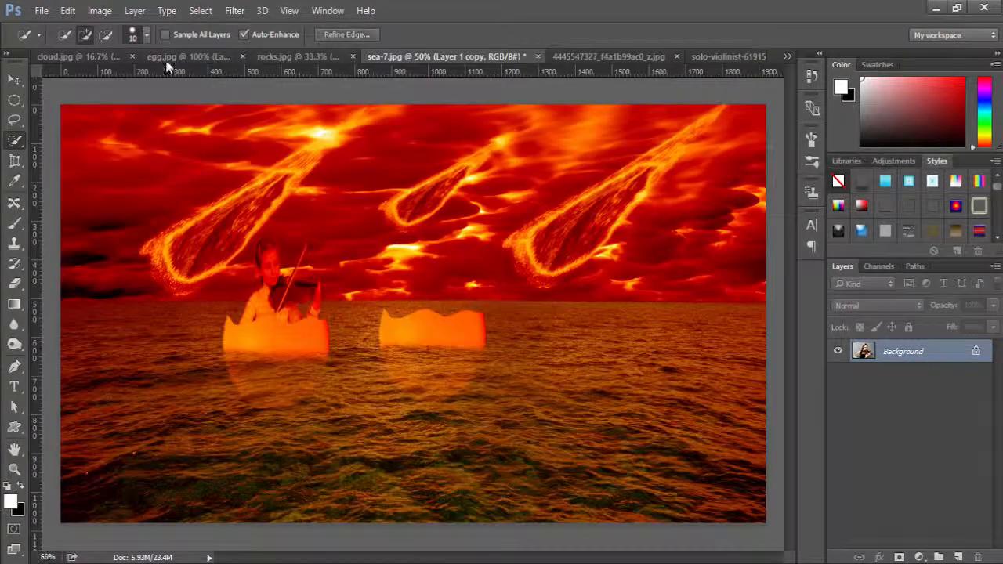
pyautogui.click(69, 10)
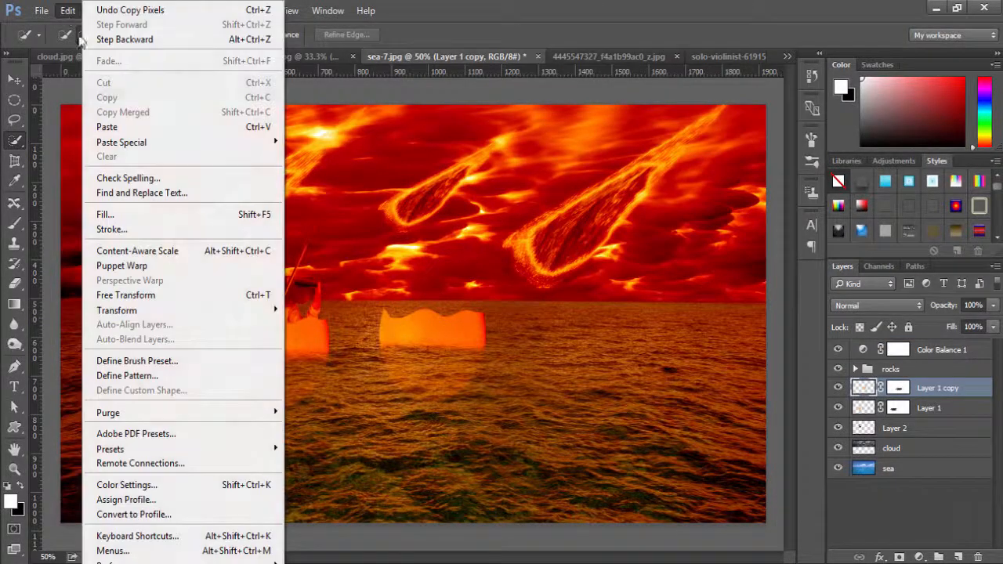
pyautogui.click(110, 127)
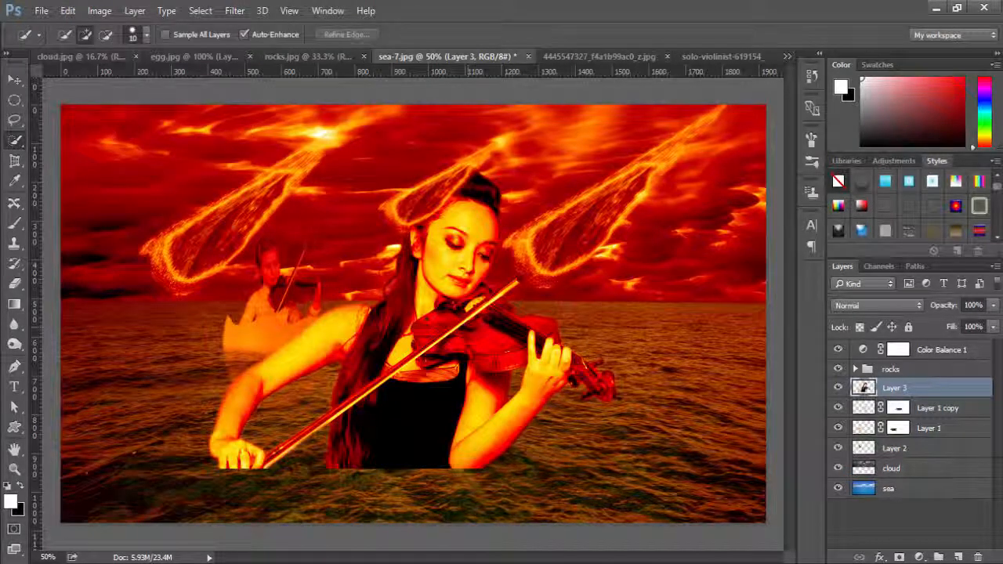
# Scale the pasted violinist to about 25% width and 34% height and position her over the second eggshell.
pyautogui.press('v')
pyautogui.moveTo(423, 320)
pyautogui.mouseDown()
pyautogui.moveTo(453, 346)
pyautogui.moveTo(427, 332)
pyautogui.moveTo(441, 341)
pyautogui.moveTo(430, 347)
pyautogui.mouseUp()
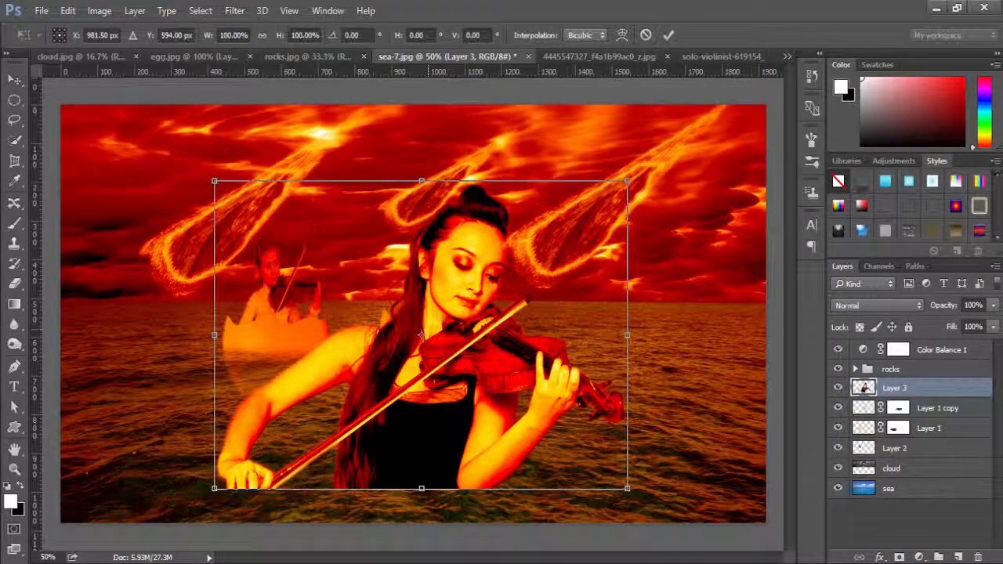
pyautogui.moveTo(214, 181); pyautogui.dragTo(221, 181)
pyautogui.moveTo(267, 217); pyautogui.dragTo(486, 345)
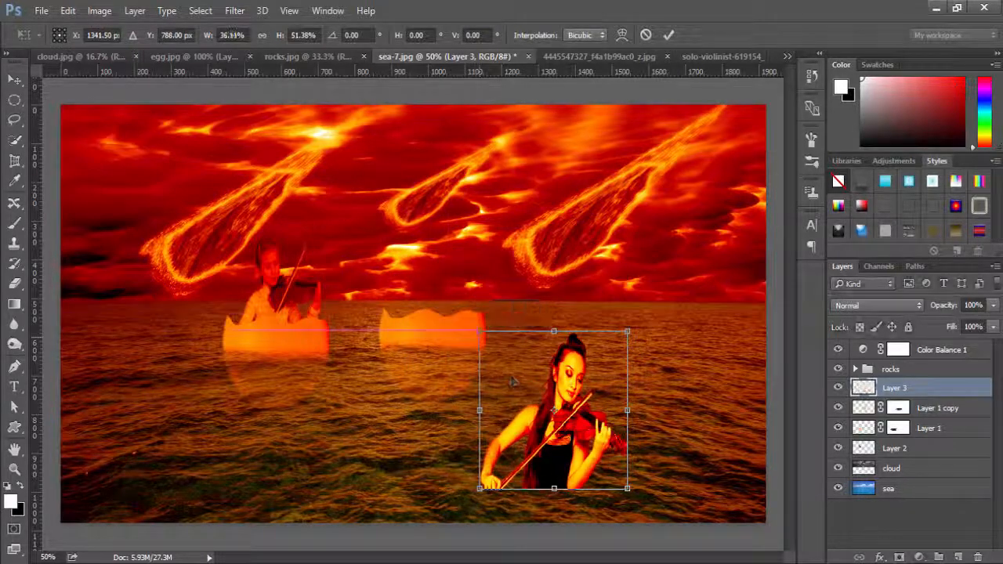
pyautogui.moveTo(579, 411); pyautogui.dragTo(457, 262)
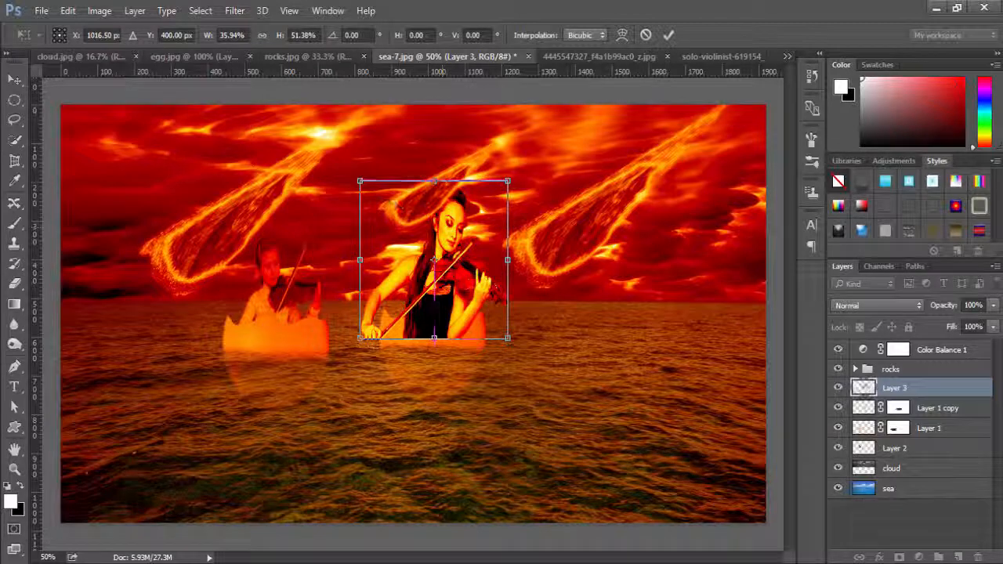
pyautogui.moveTo(359, 181); pyautogui.dragTo(393, 245)
pyautogui.moveTo(450, 326); pyautogui.dragTo(453, 289)
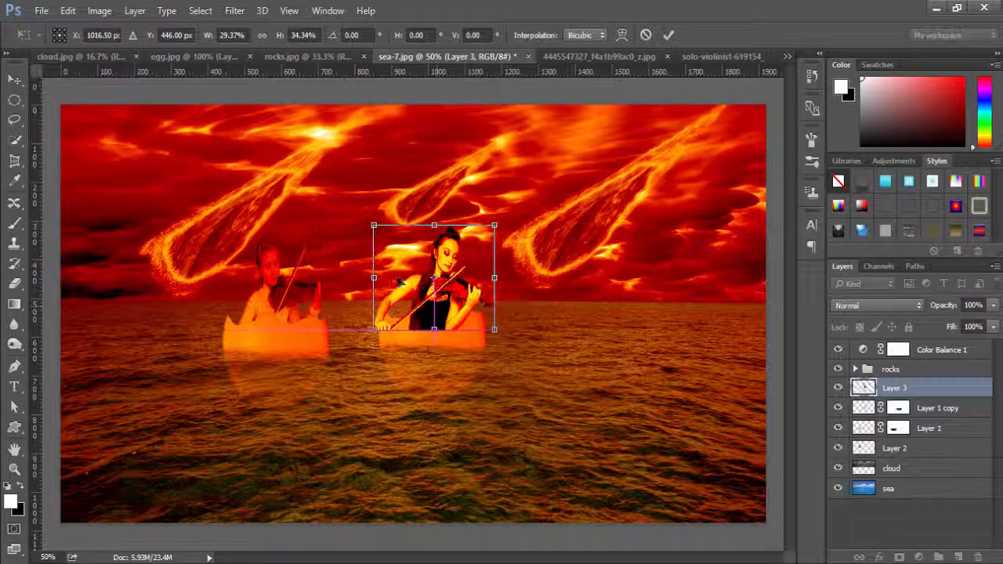
pyautogui.moveTo(373, 277); pyautogui.dragTo(395, 278)
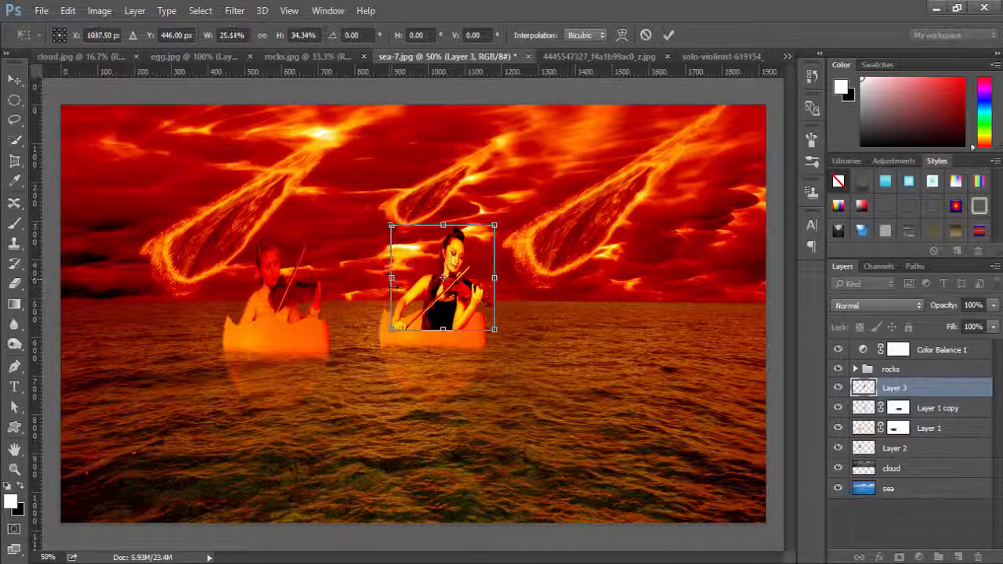
pyautogui.moveTo(435, 307); pyautogui.dragTo(432, 307)
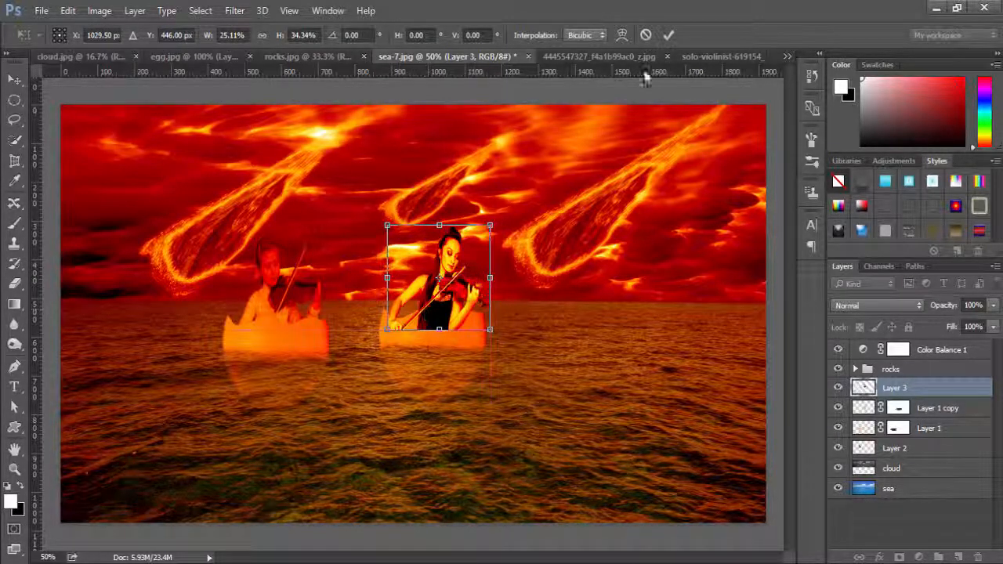
pyautogui.click(668, 35)
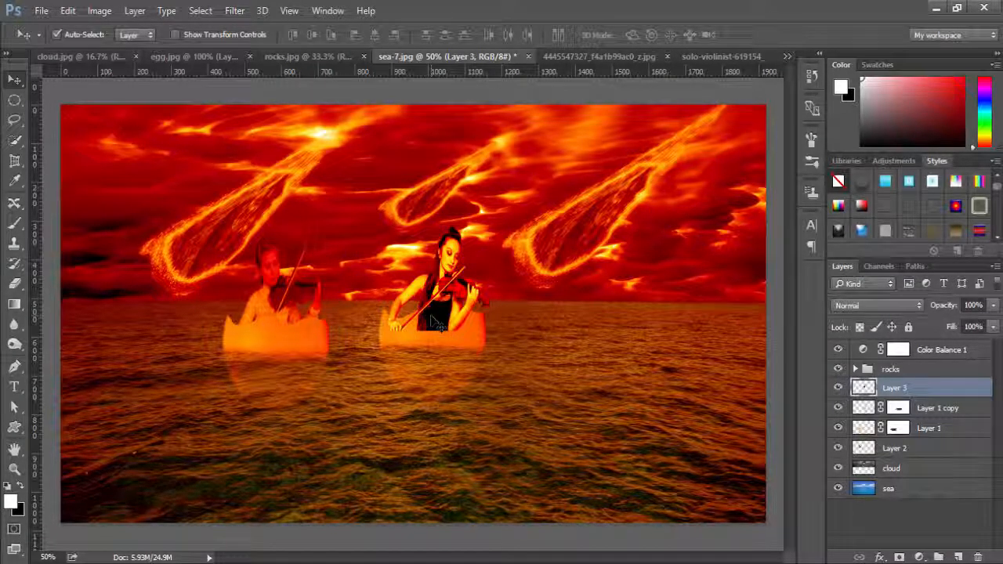
# Place Layer 3 beneath Layer 1 copy so the violinist sits inside the second eggshell, and raise her slightly.
pyautogui.moveTo(436, 324); pyautogui.dragTo(436, 317)
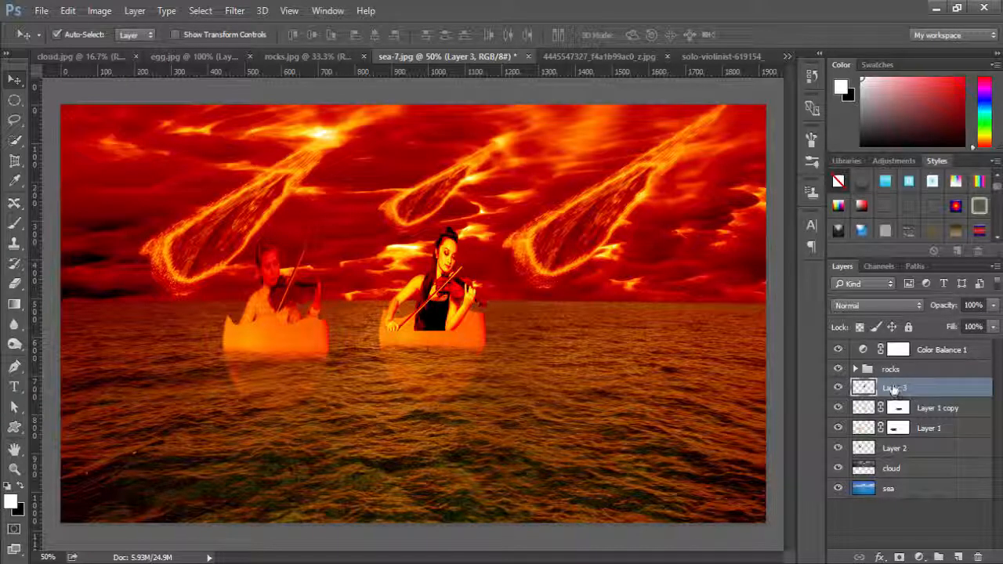
pyautogui.moveTo(893, 388); pyautogui.dragTo(900, 409)
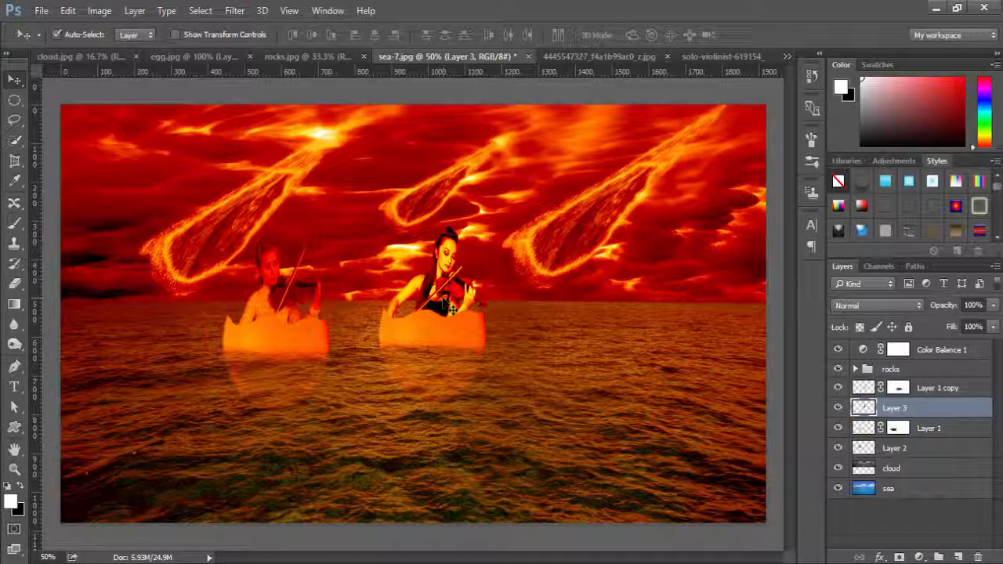
pyautogui.moveTo(442, 302); pyautogui.dragTo(443, 291)
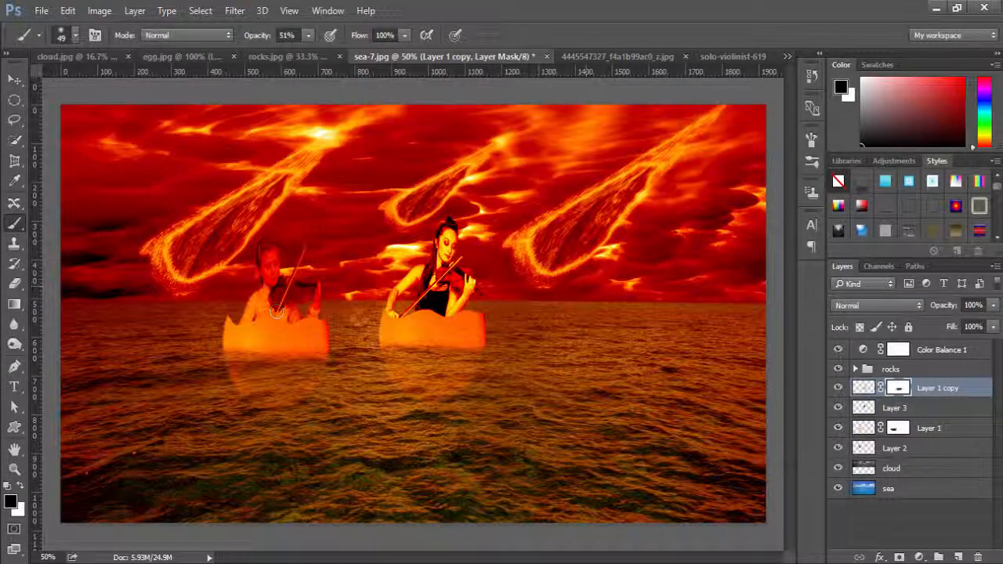
# Add a Color Balance adjustment directly above the sea layer, with midtones at Cyan–Red +100 and Yellow–Blue -98.
pyautogui.click(899, 491)
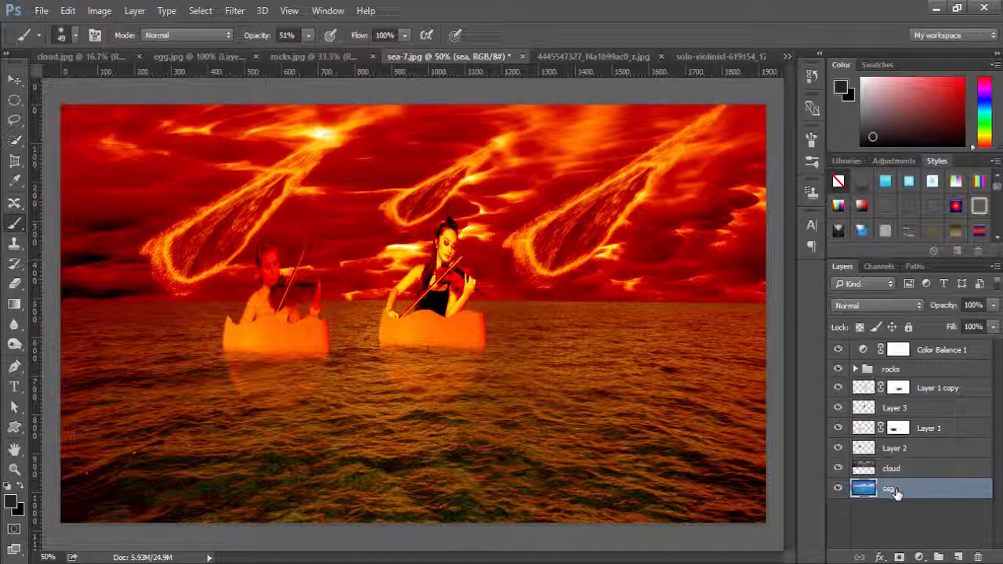
pyautogui.click(919, 557)
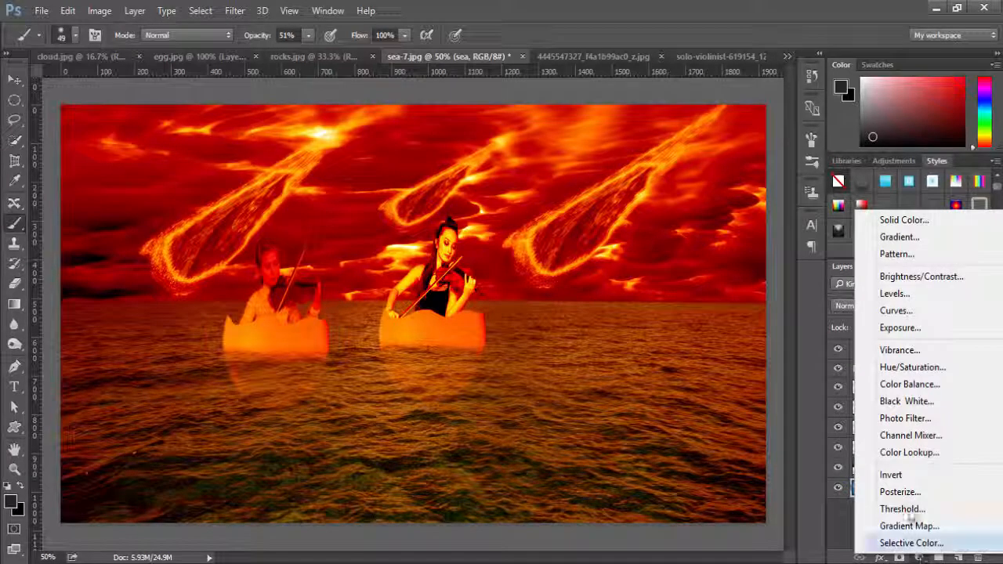
pyautogui.click(923, 386)
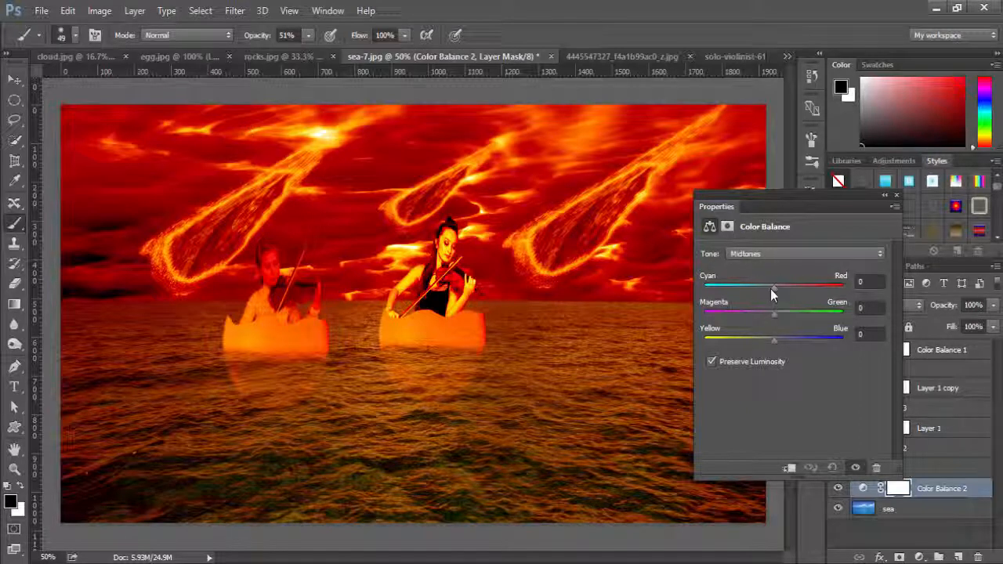
pyautogui.moveTo(770, 288); pyautogui.dragTo(843, 287)
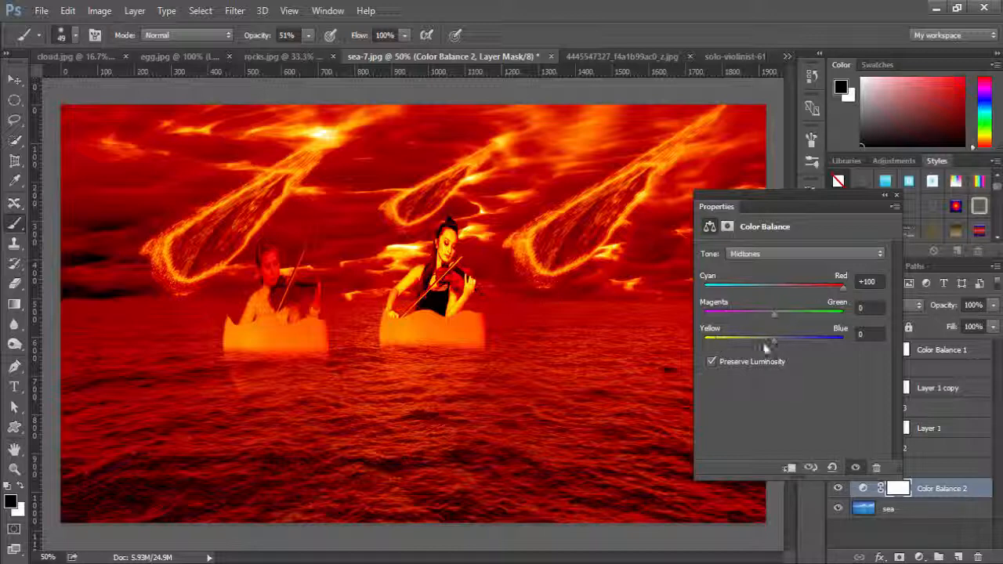
pyautogui.moveTo(773, 342); pyautogui.dragTo(705, 344)
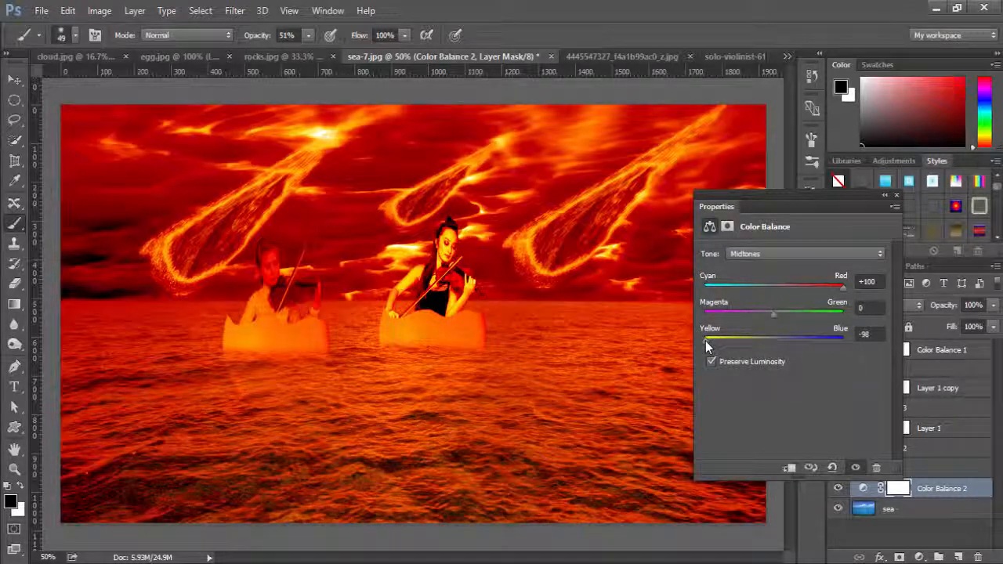
# Set the sea's Color Balance shadows to Cyan–Red +35 and Yellow–Blue +3, and close the adjustment's properties.
pyautogui.click(869, 253)
pyautogui.click(809, 267)
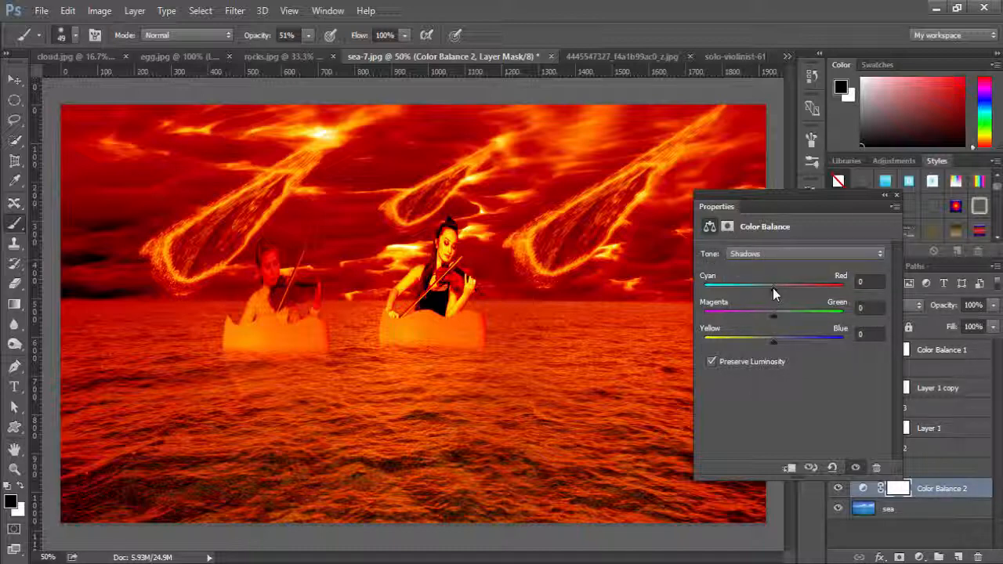
pyautogui.moveTo(773, 287); pyautogui.dragTo(840, 283)
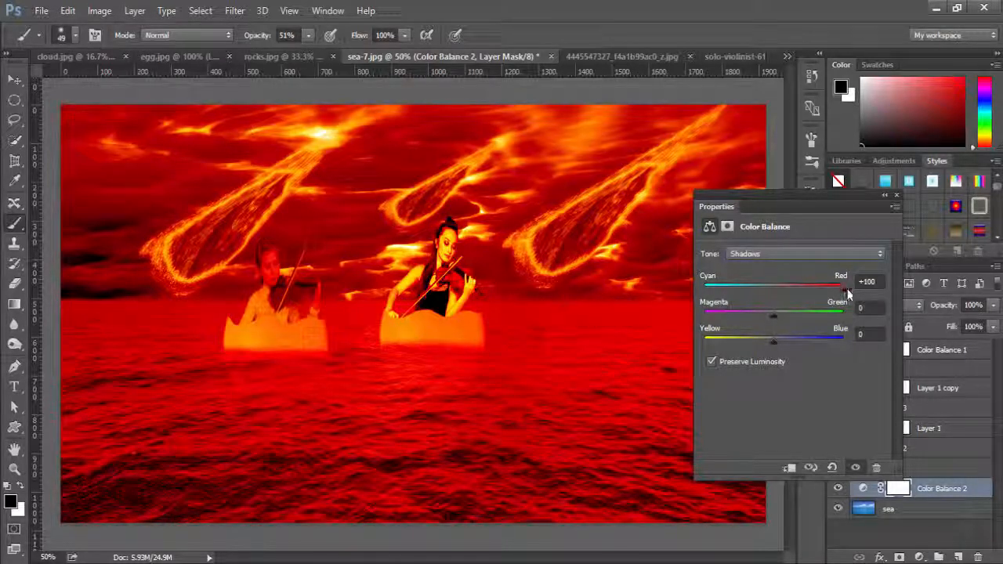
pyautogui.moveTo(773, 341)
pyautogui.mouseDown()
pyautogui.moveTo(706, 342)
pyautogui.moveTo(775, 342)
pyautogui.mouseUp()
pyautogui.moveTo(842, 287); pyautogui.dragTo(798, 294)
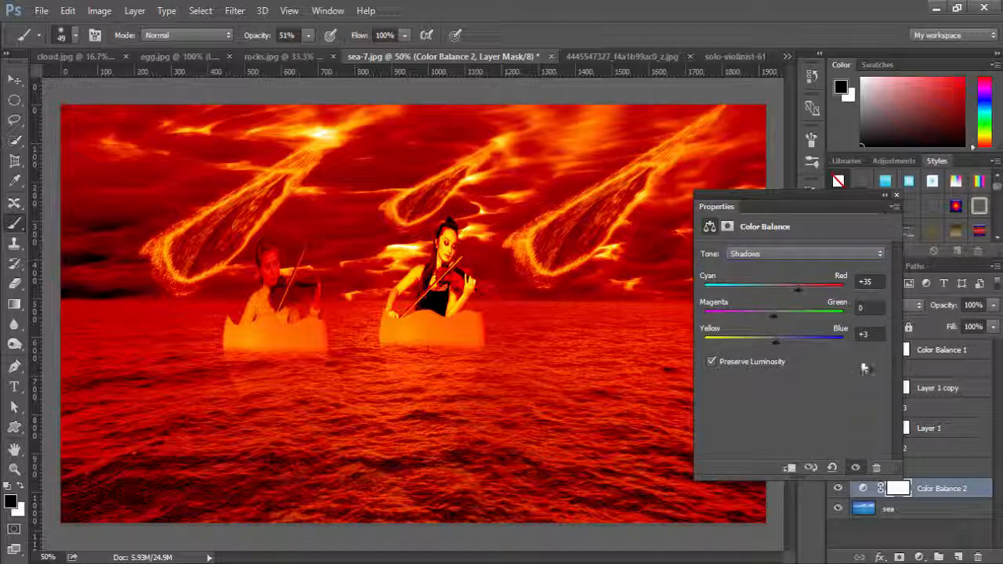
pyautogui.click(897, 196)
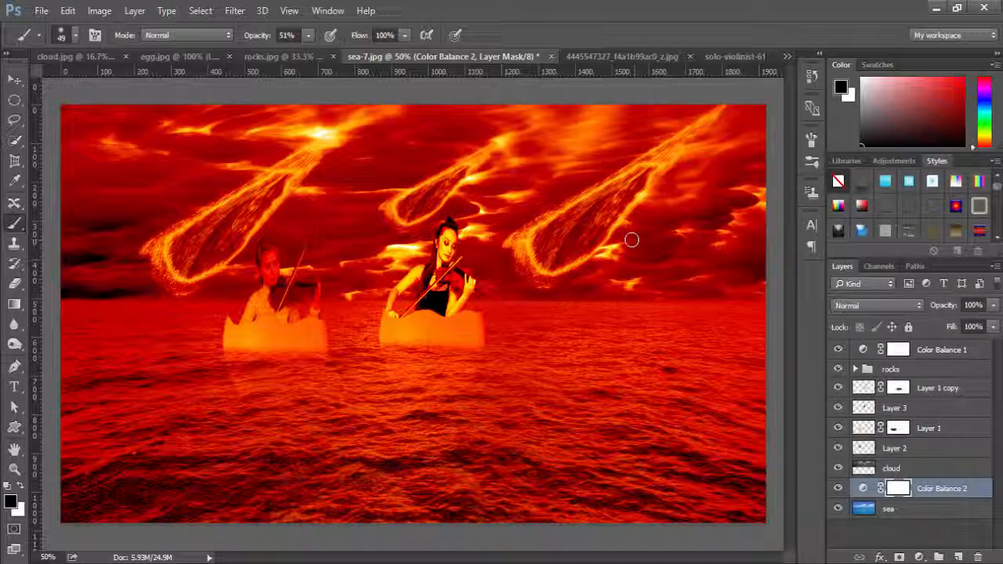